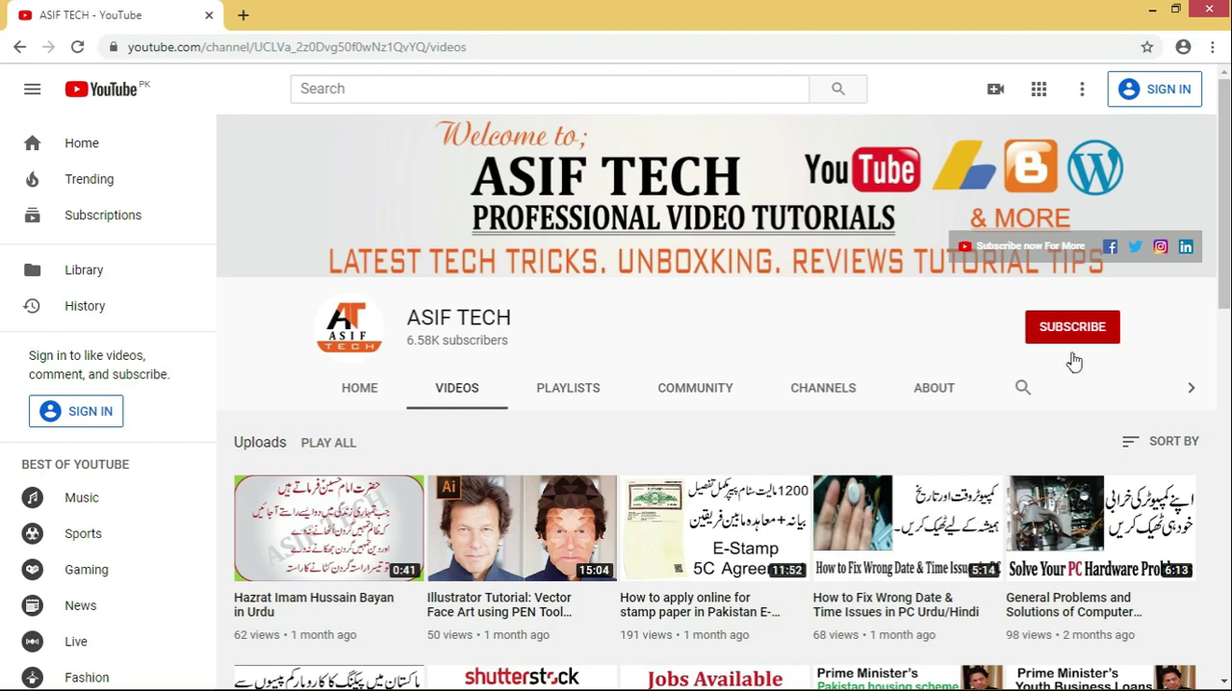
- Switch from the browser to PowerUrdu 2007 and close the untitled document without saving it
left_click(1151, 9)
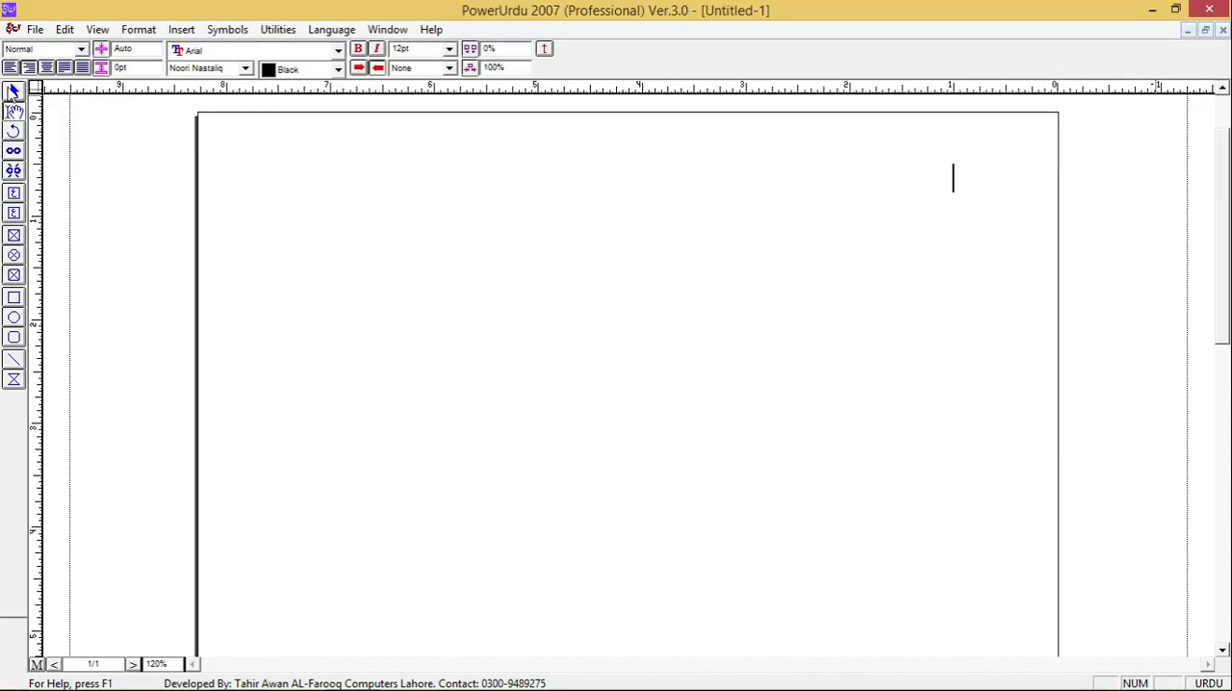
left_click(1222, 30)
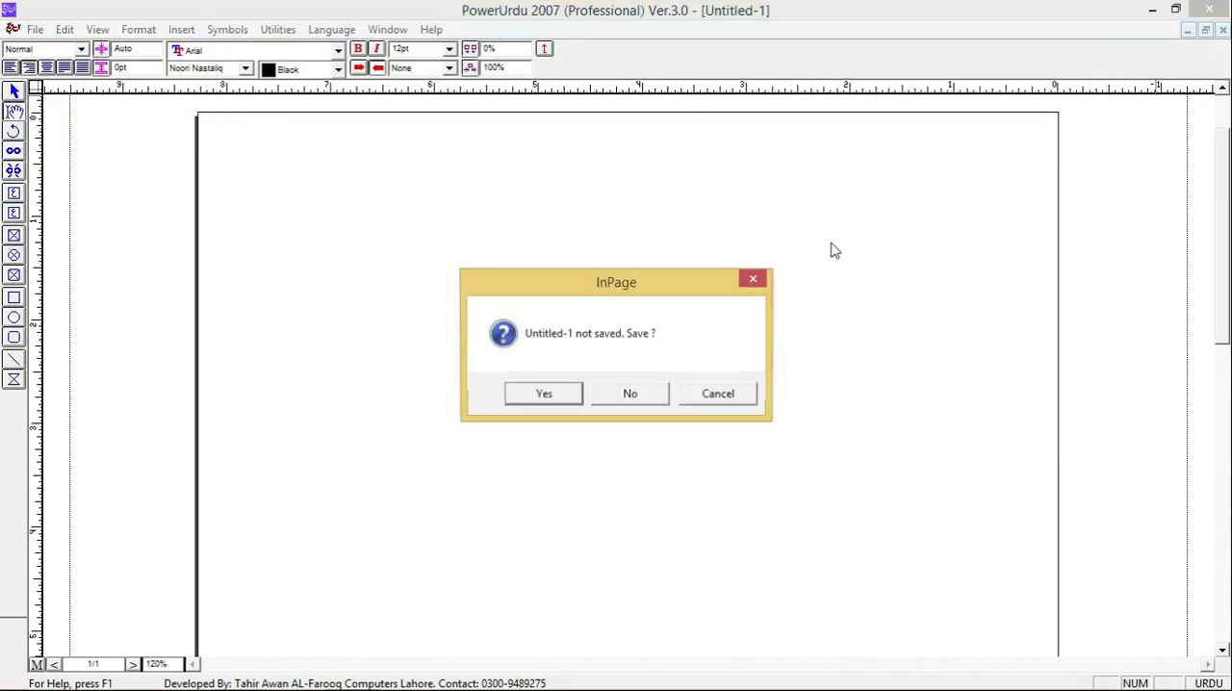
left_click(646, 393)
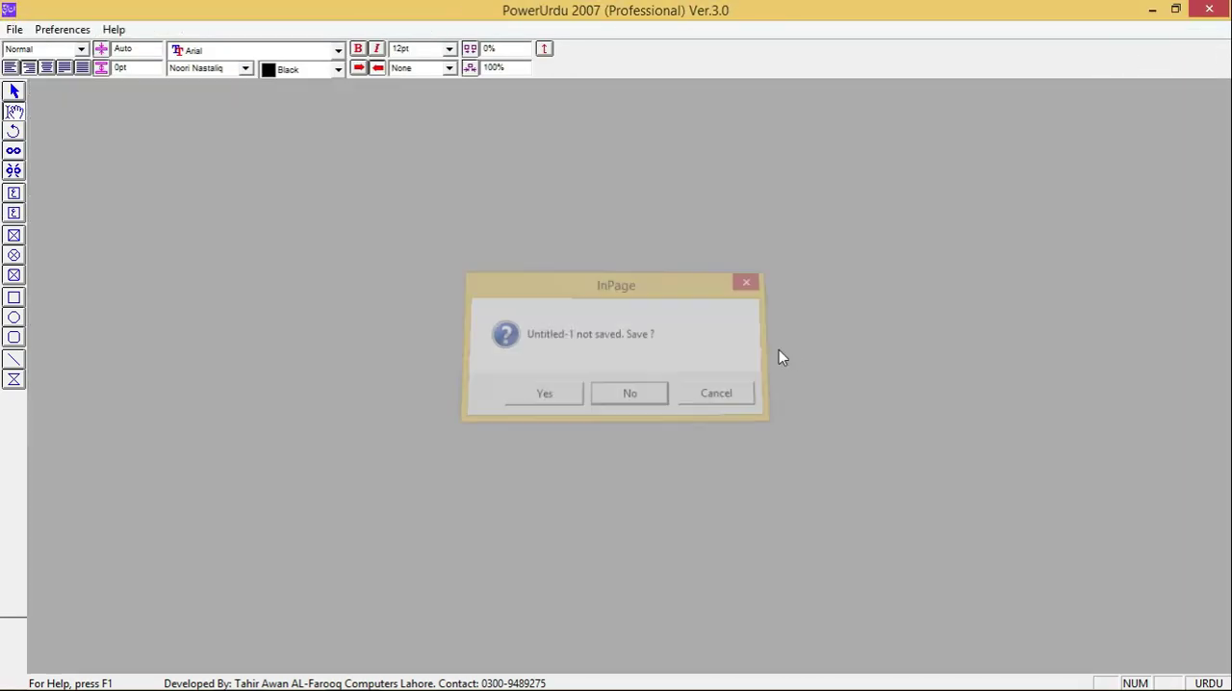
- Create a new A4 portrait document with right-to-left direction and an automatic text box
left_click(10, 32)
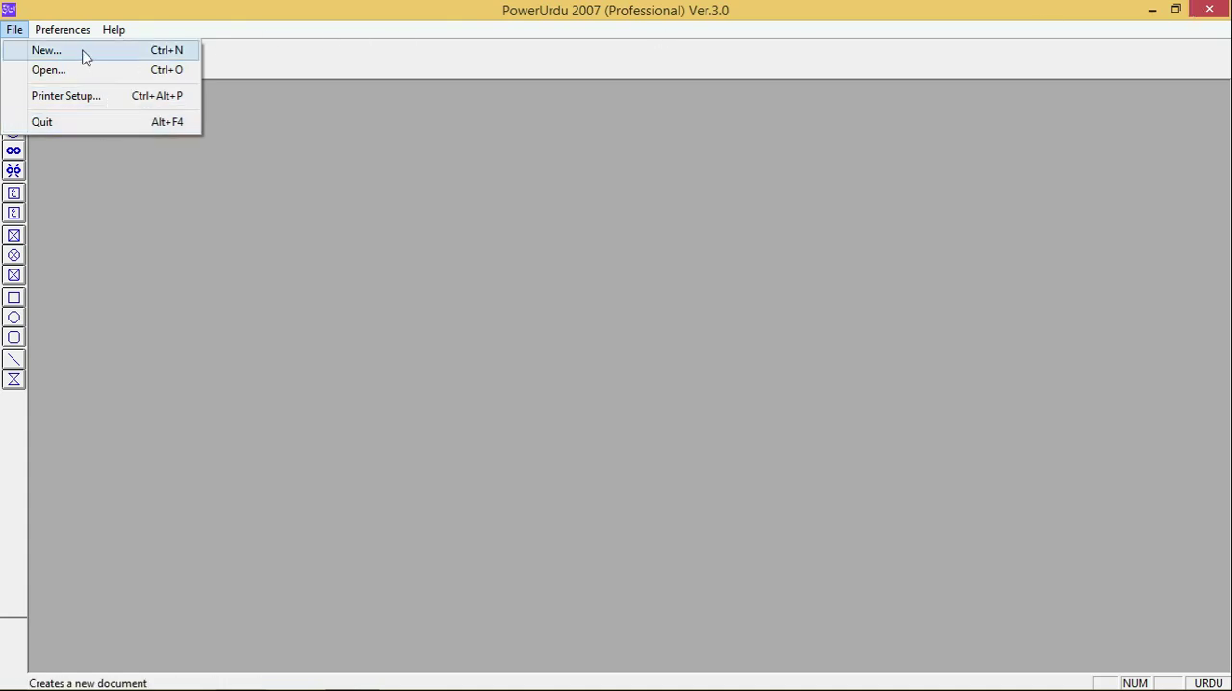
left_click(150, 55)
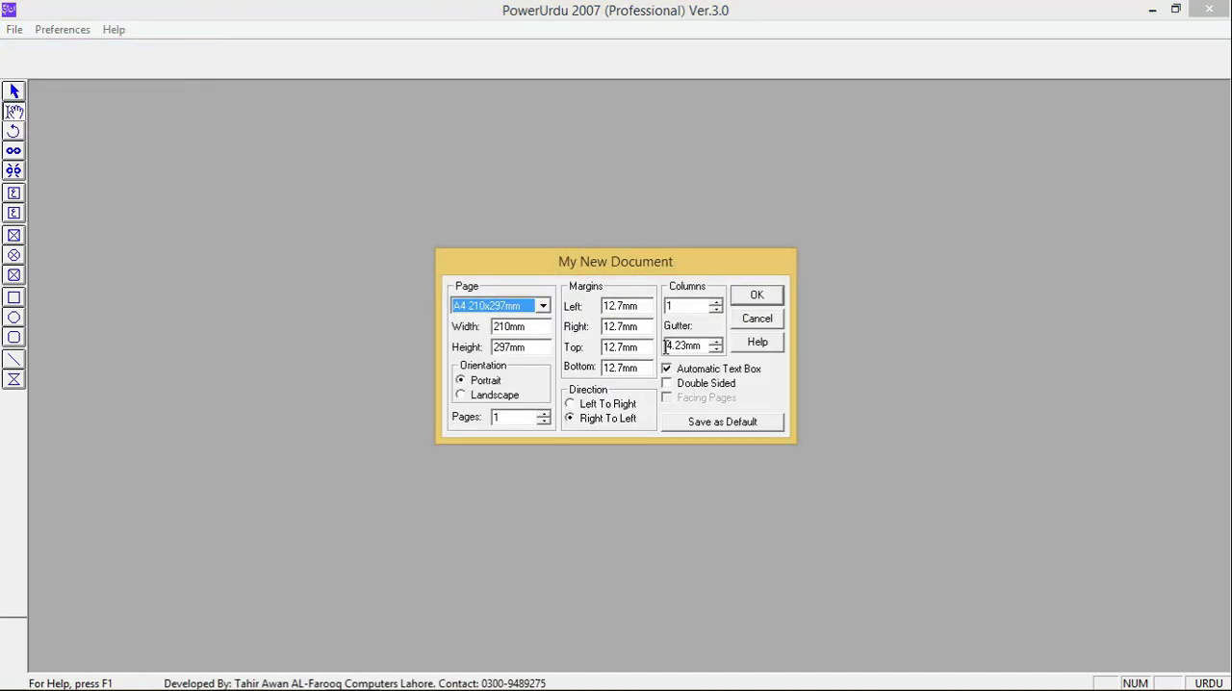
left_click(761, 295)
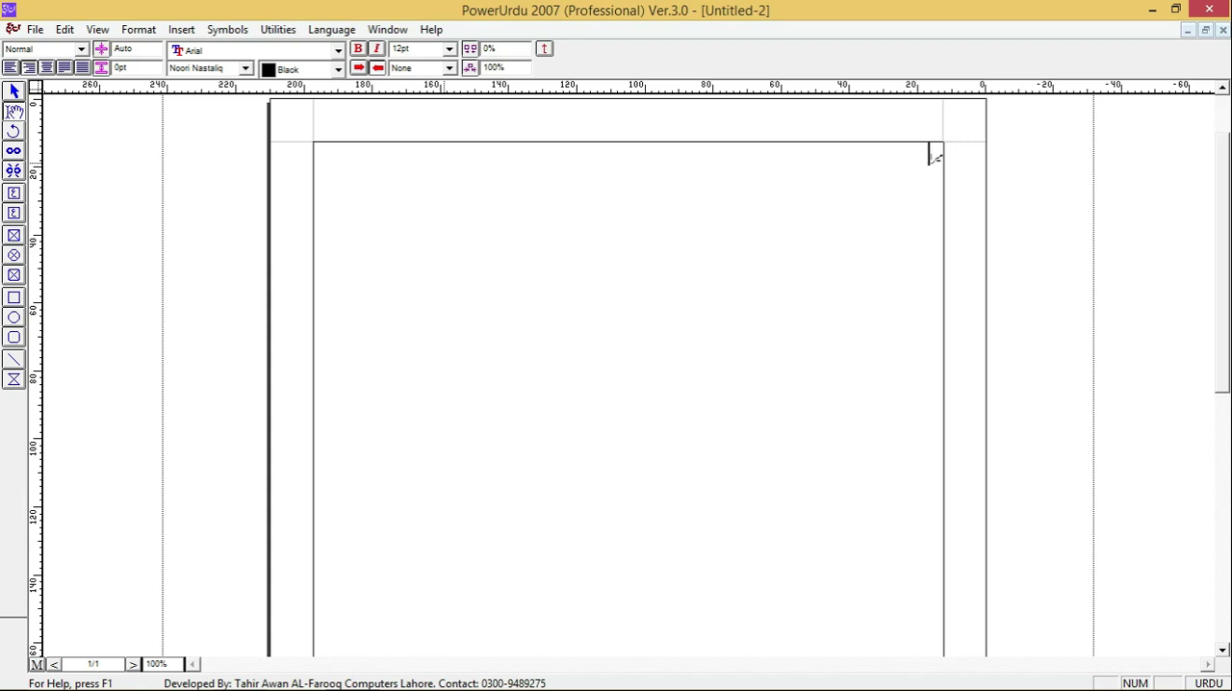
- Enter an Urdu sentence introducing the author by name on the first line of the page
type("میرا نام آصف ہے")
key("ctrl+a")
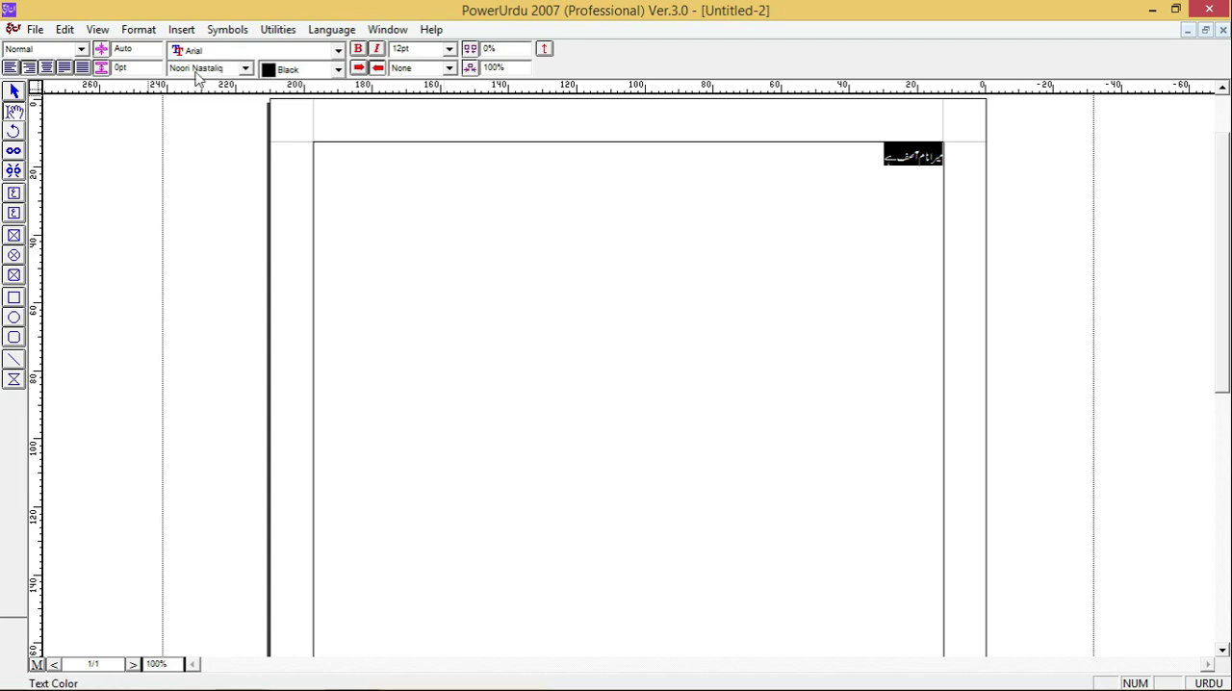
left_click(65, 52)
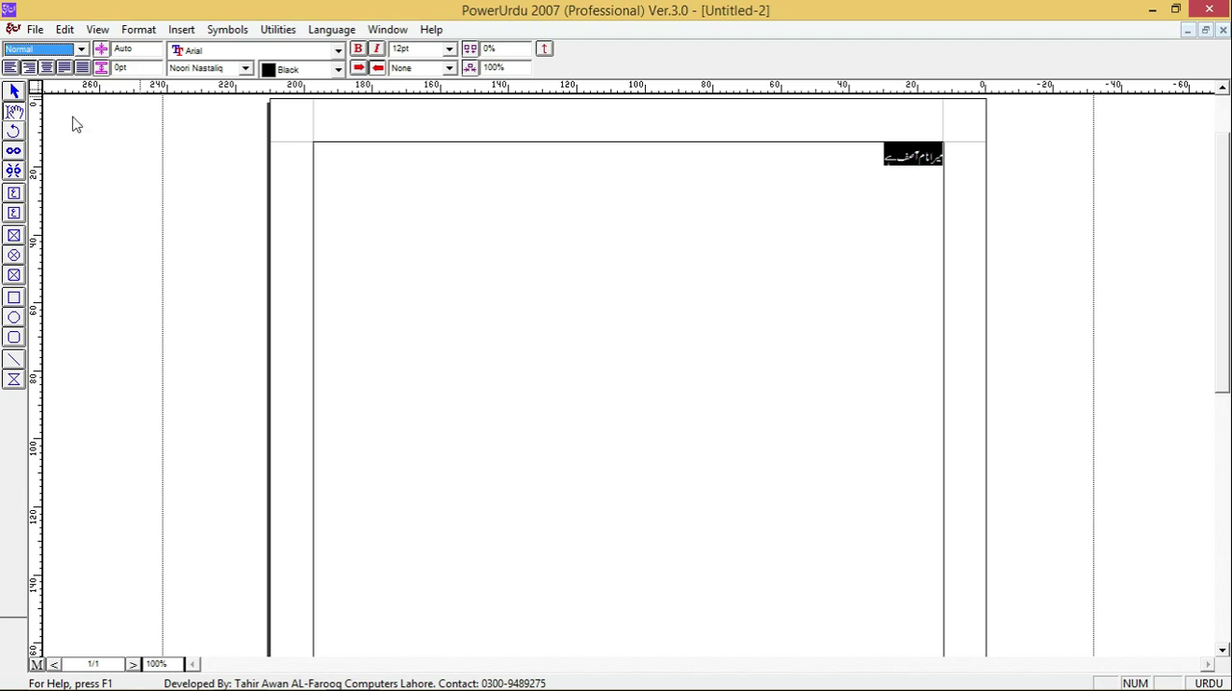
left_click(684, 231)
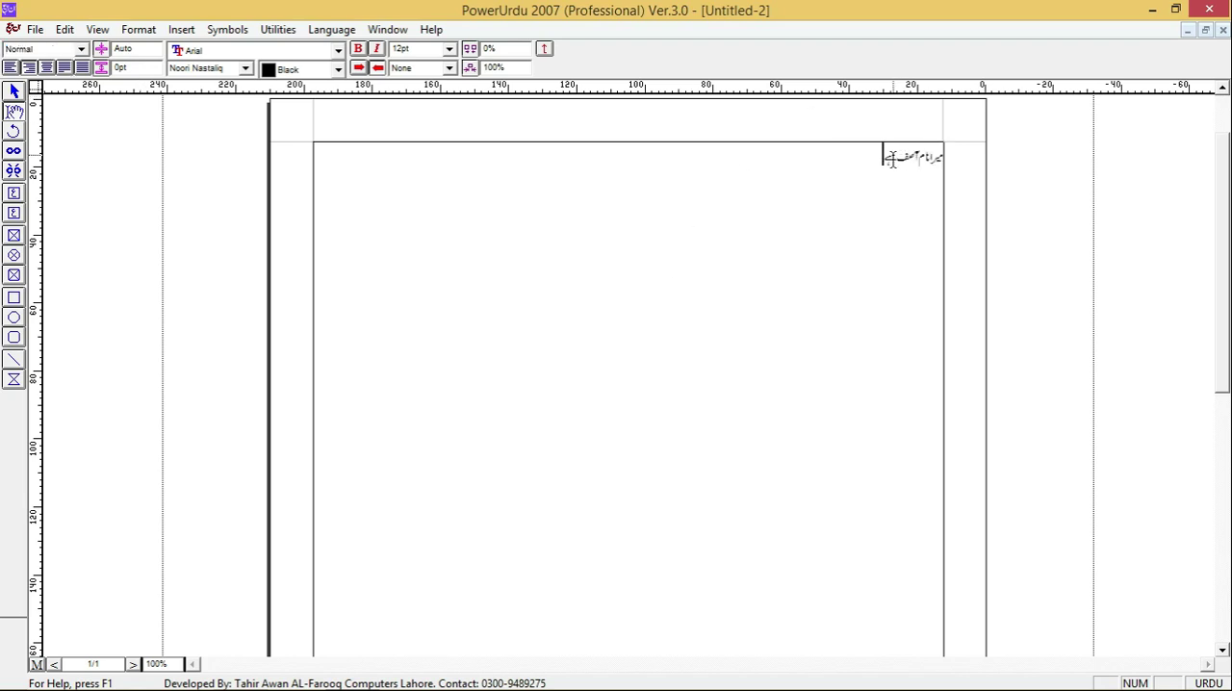
key("Return")
key("BackSpace")
- Fill about three lines with pasted copies of the Urdu sentence and justify the paragraph
key("ctrl+a")
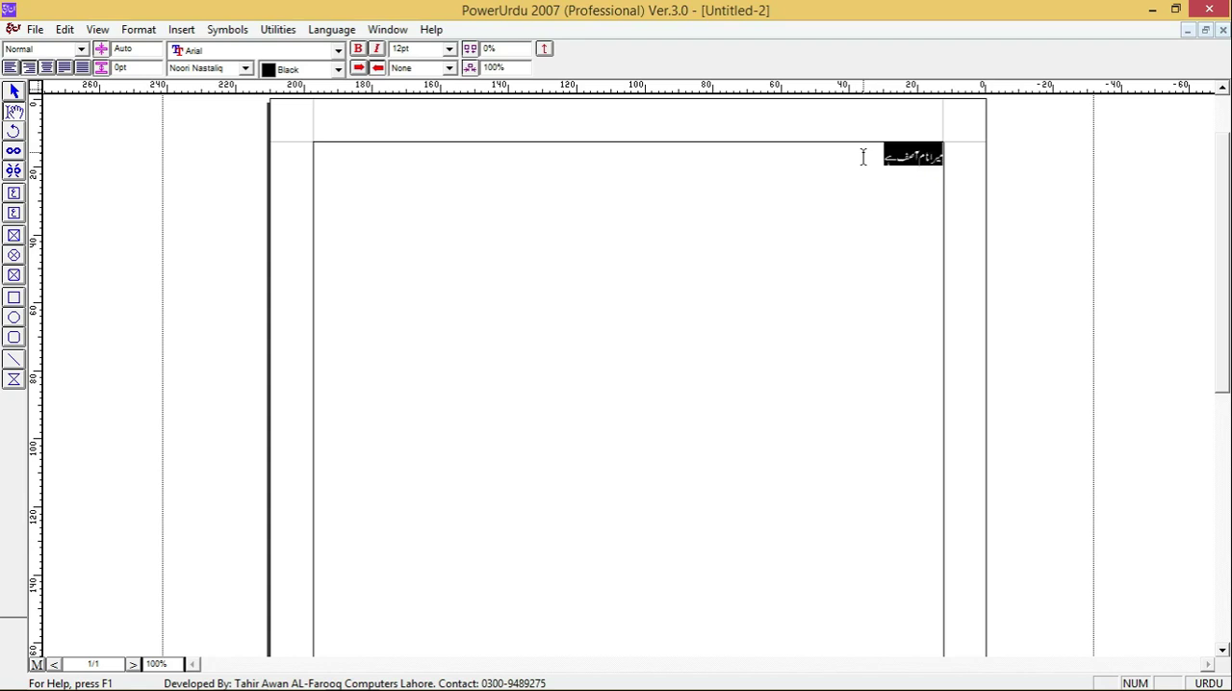
key("ctrl+c")
key("ctrl+v")
key("ctrl+v")
key("ctrl+v")
key("ctrl+v")
key("ctrl+v")
key("ctrl+v")
key("ctrl+v")
key("ctrl+v")
key("ctrl+v")
key("ctrl+v")
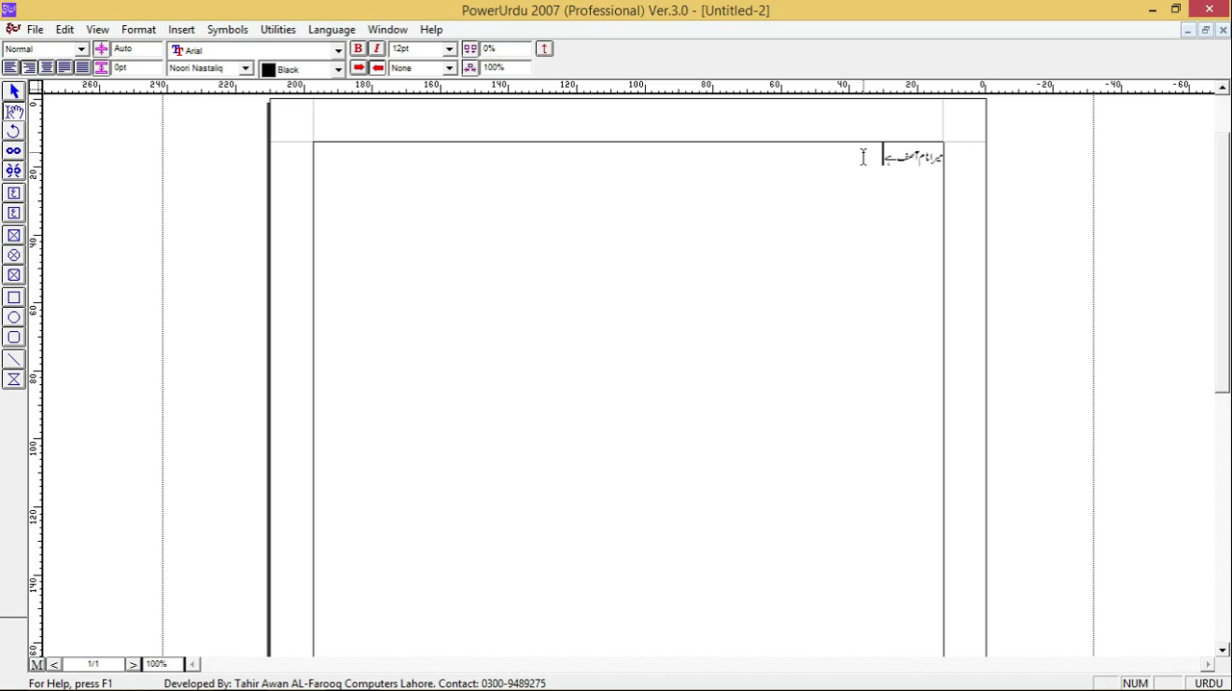
key("ctrl+v")
key("ctrl+v")
key("ctrl+v")
key("ctrl+v")
key("ctrl+v")
key("ctrl+v")
key("ctrl+v")
key("ctrl+v")
key("ctrl+v")
key("ctrl+v")
key("ctrl+v")
key("ctrl+v")
key("ctrl+v")
key("ctrl+v")
key("ctrl+v")
key("ctrl+v")
key("ctrl+v")
key("ctrl+v")
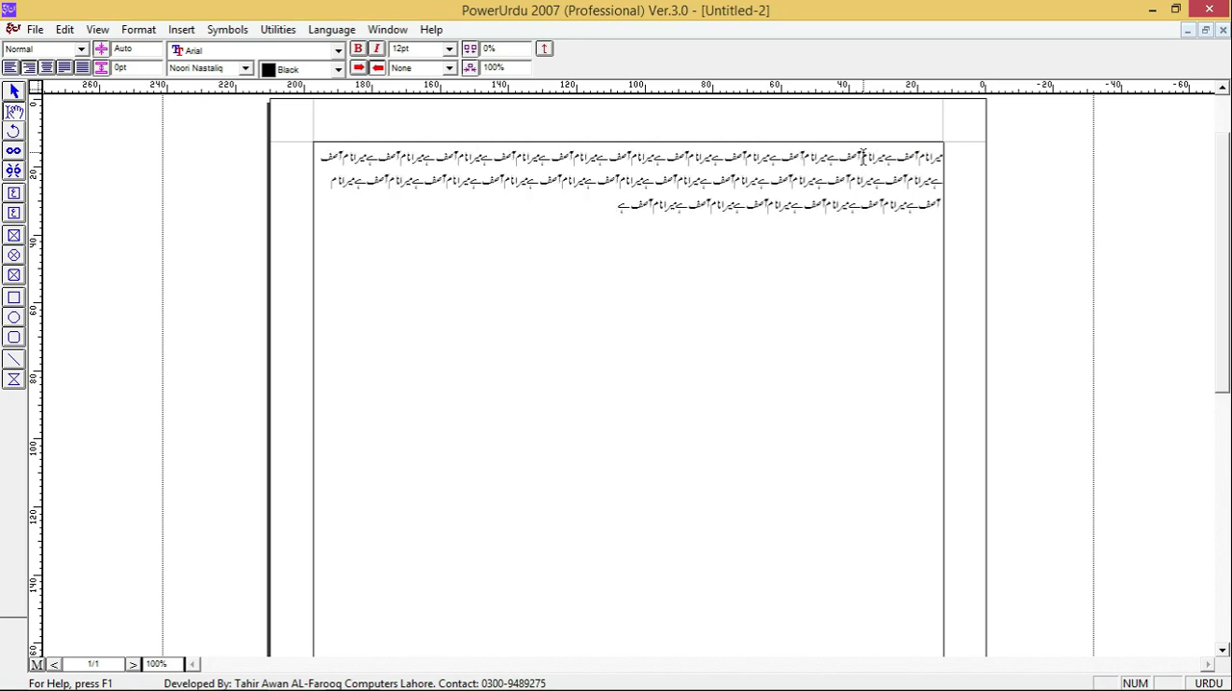
key("ctrl+j")
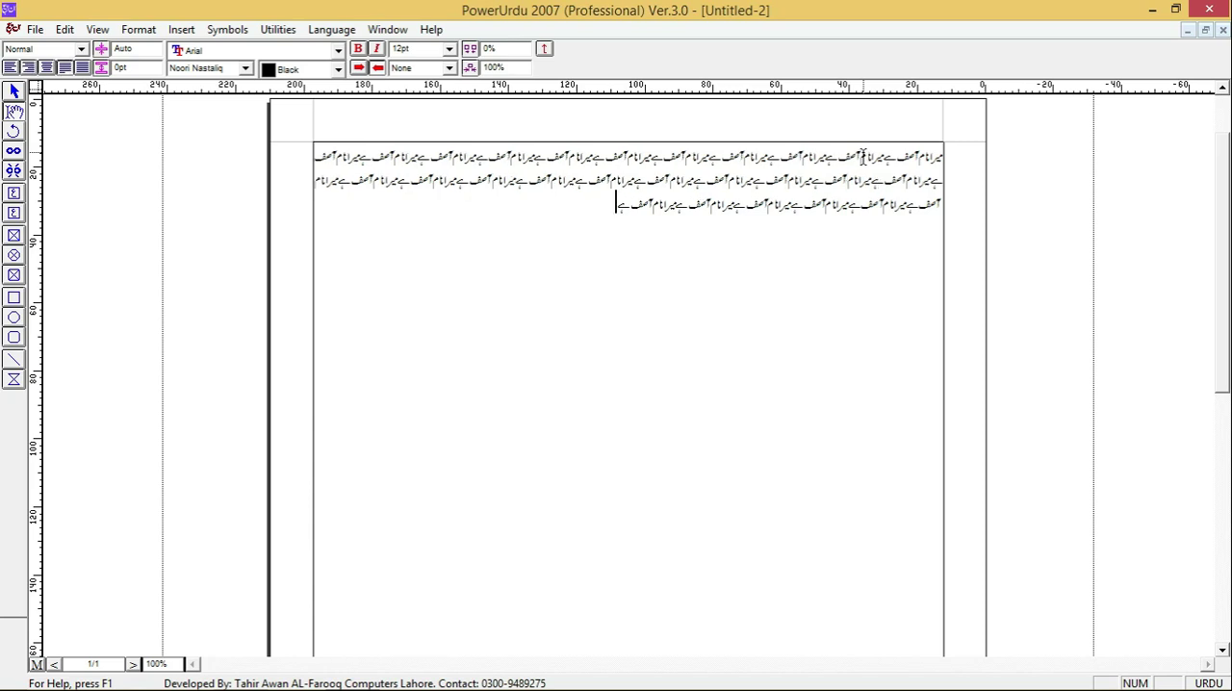
- Delete all the pasted copies, leaving only the first Urdu sentence on the page
key("Up")
key("Home")
key("Left")
key("Left")
key("Left")
key("Left")
key("Left")
key("Left")
key("Up")
key("Left")
key("shift+Down")
key("shift+Down")
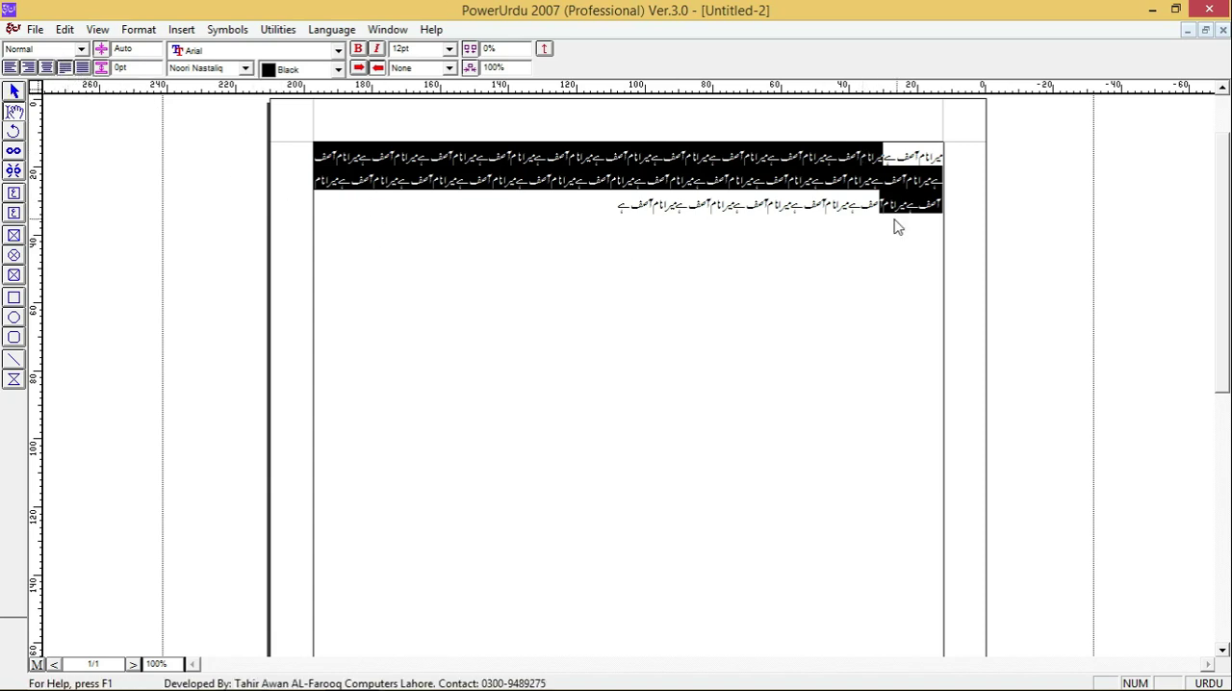
left_click(580, 217, "shift")
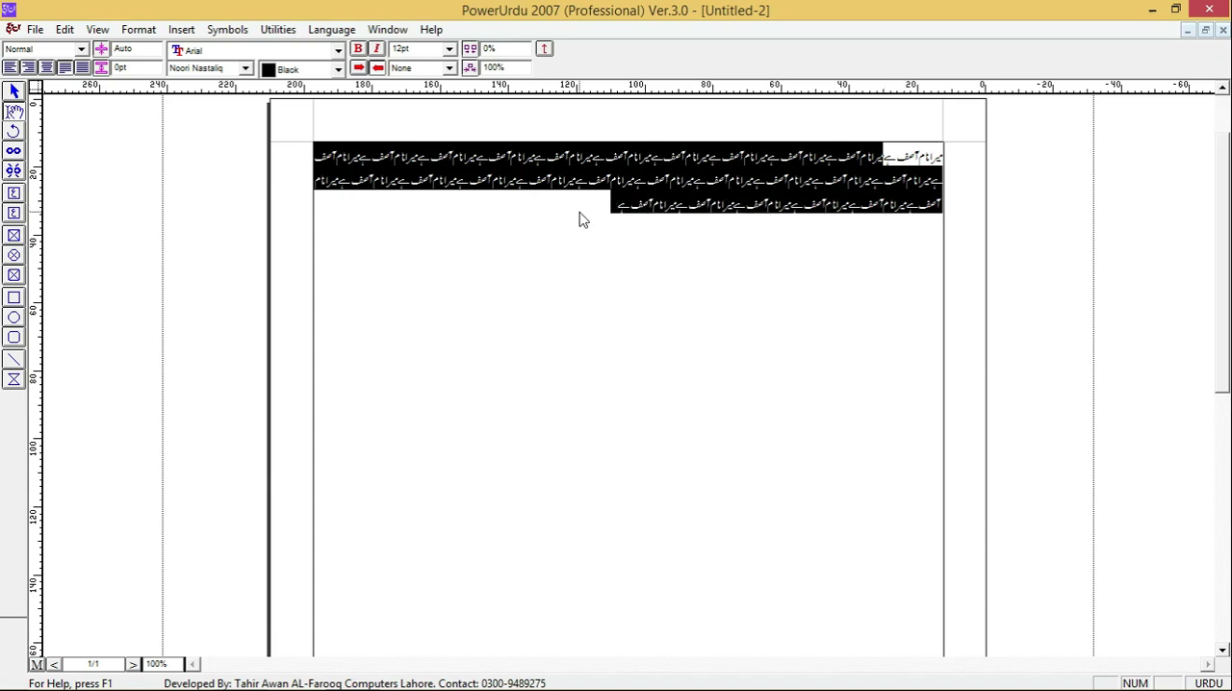
key("Delete")
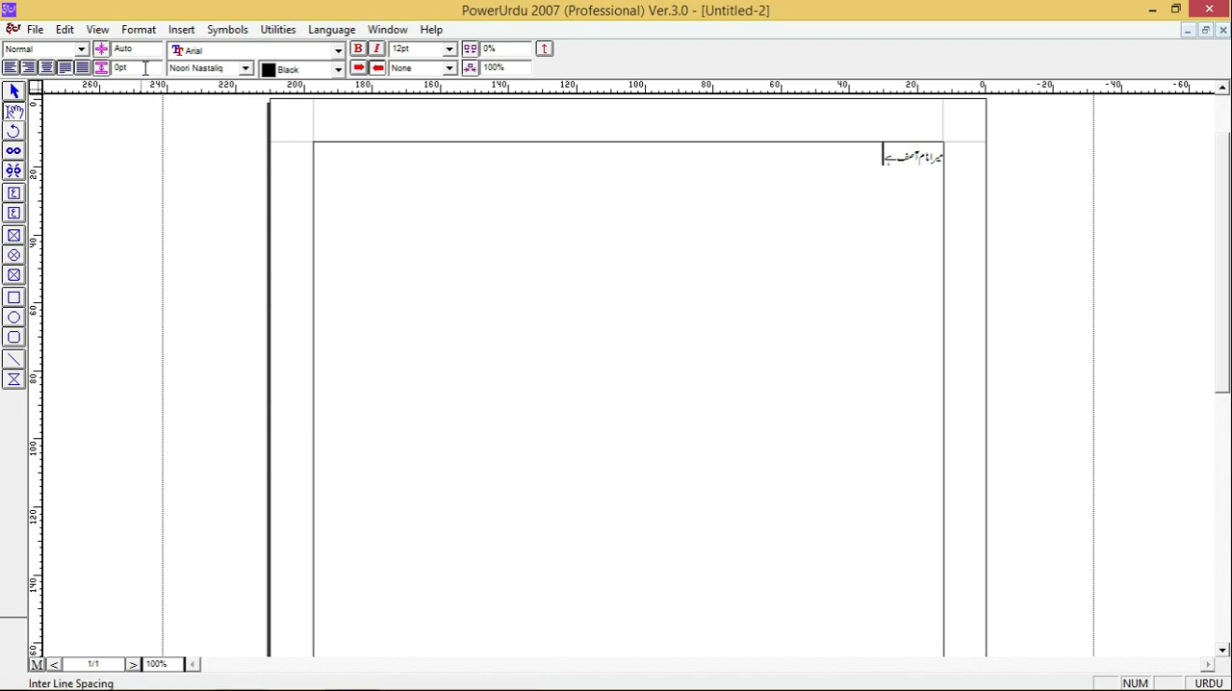
- Add an English sentence introducing the author by name on a new line below the Urdu sentence
left_click(239, 56)
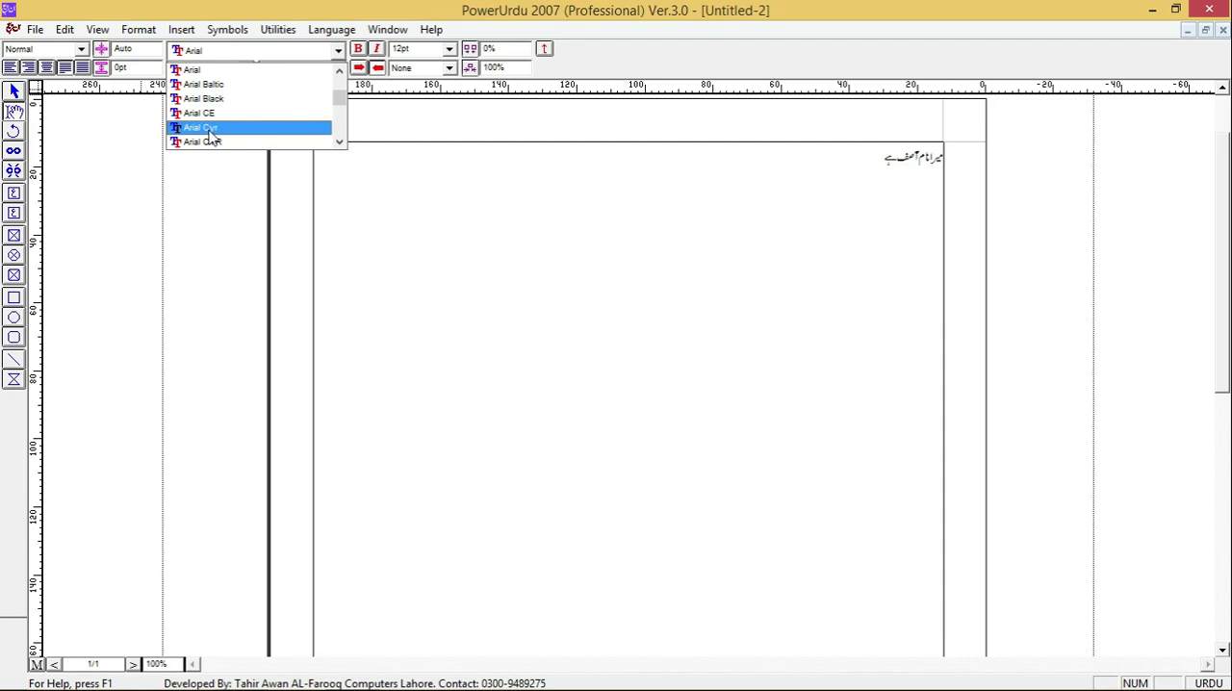
left_click(476, 174)
left_click(477, 175)
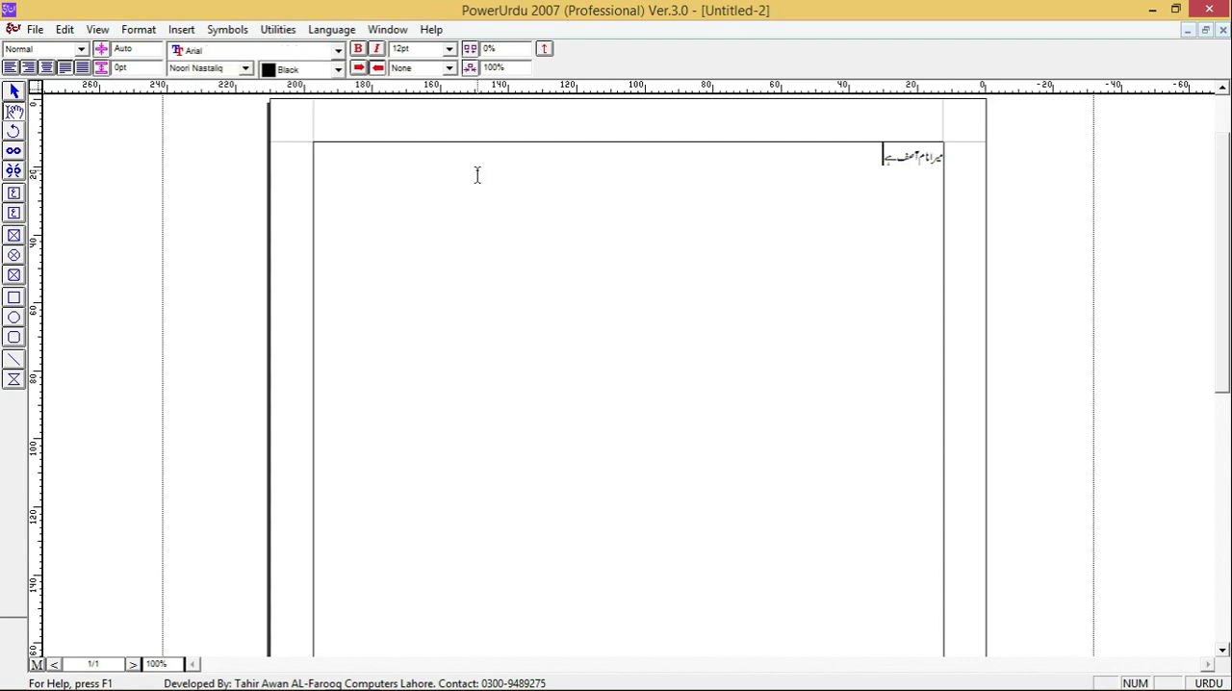
key("Return")
key("Escape")
type("My name is Asi")
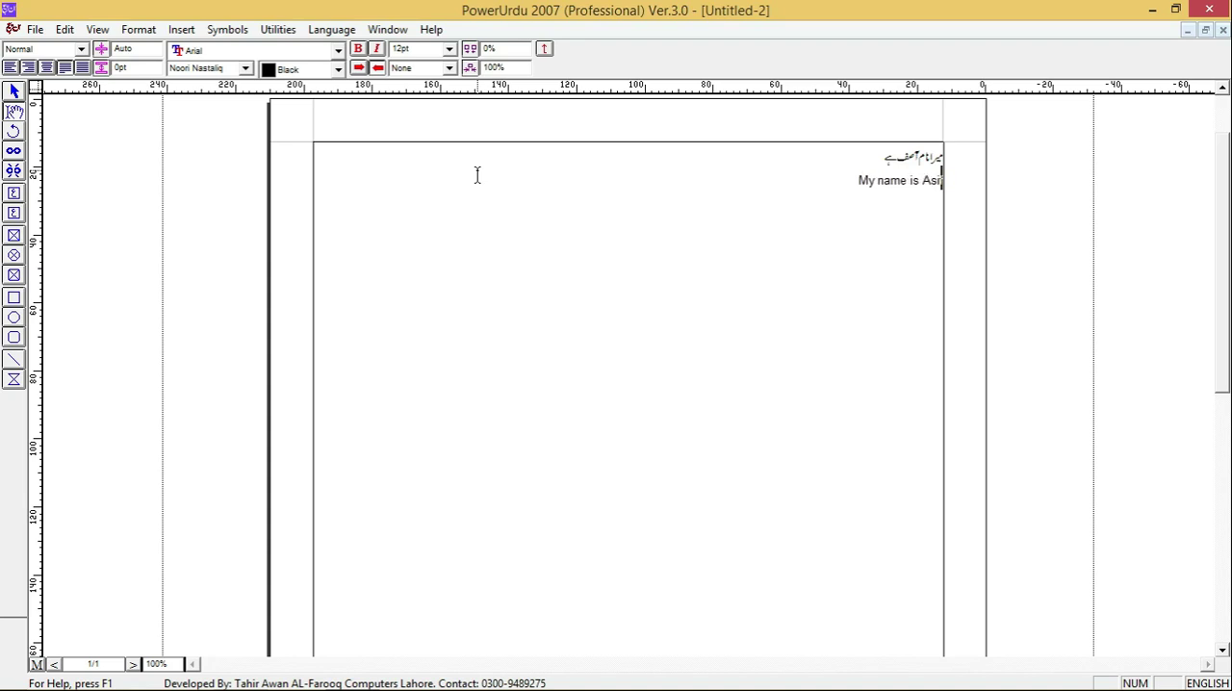
type("f")
key("shift+Home")
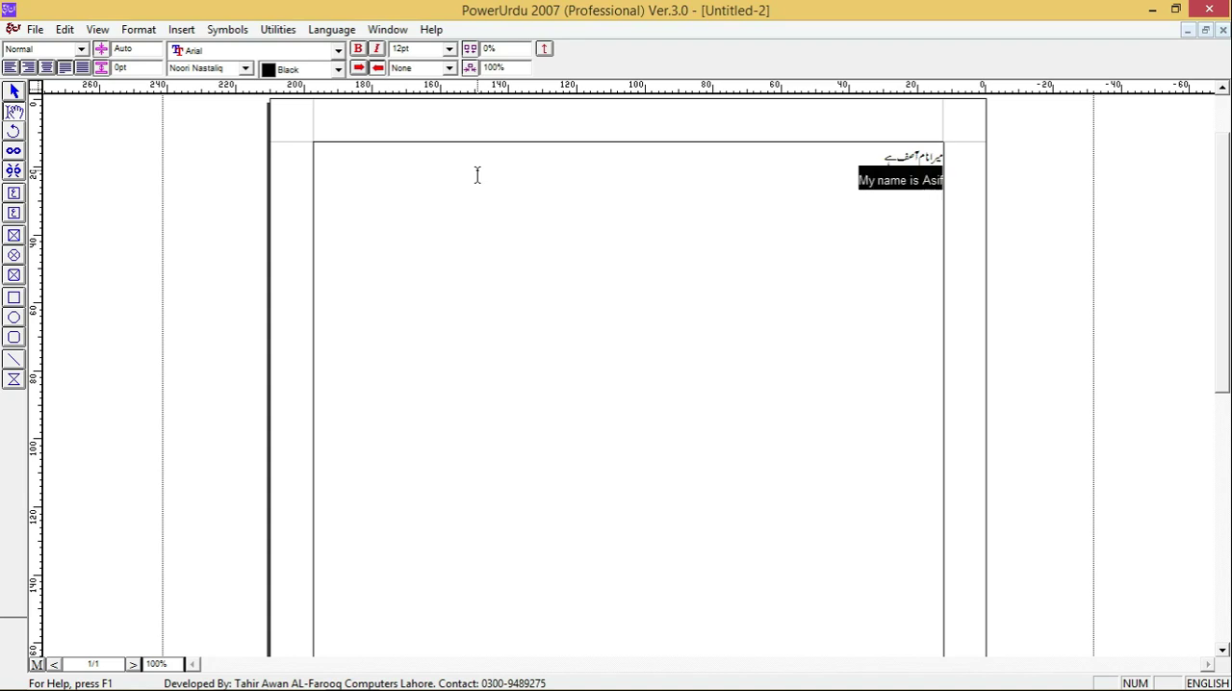
- Try the Arial Black font on the English sentence and remove both the font change and the sentence
left_click(240, 55)
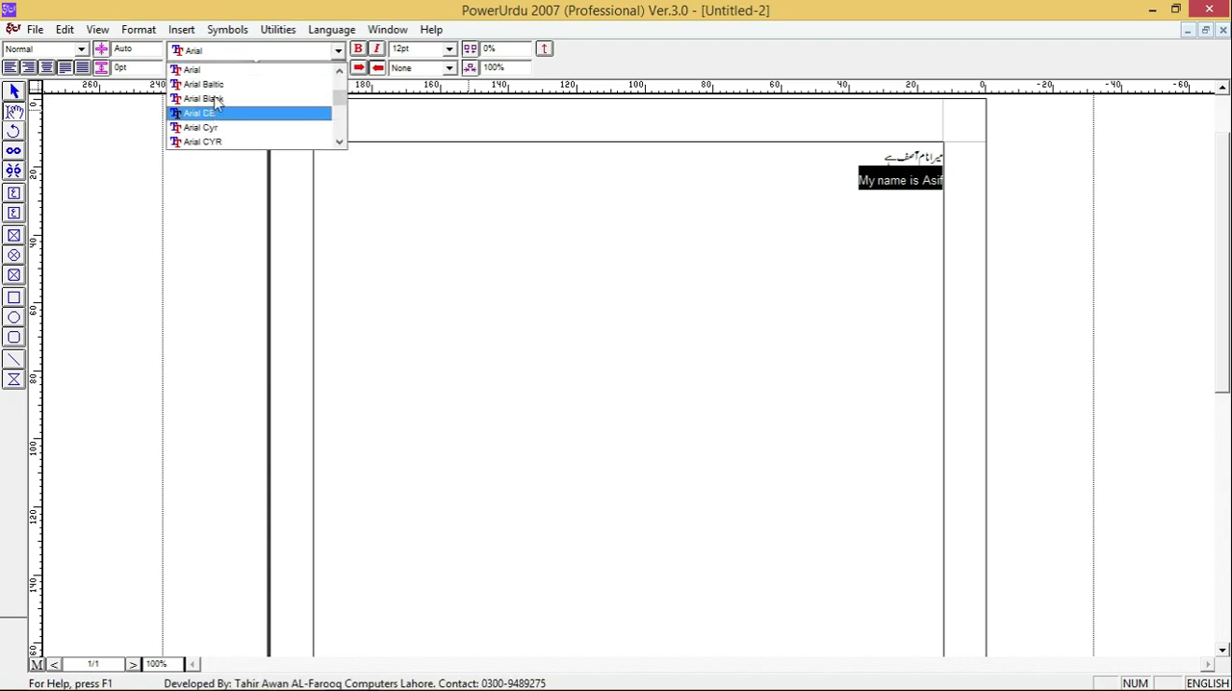
left_click(216, 96)
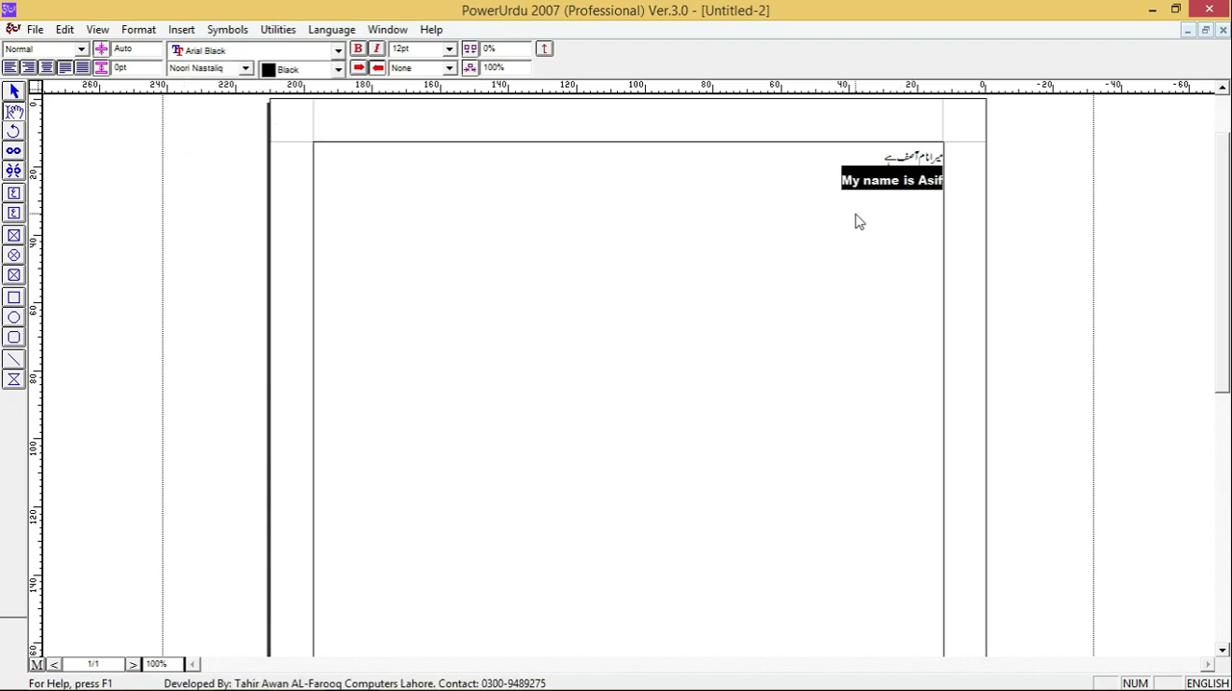
key("ctrl+z")
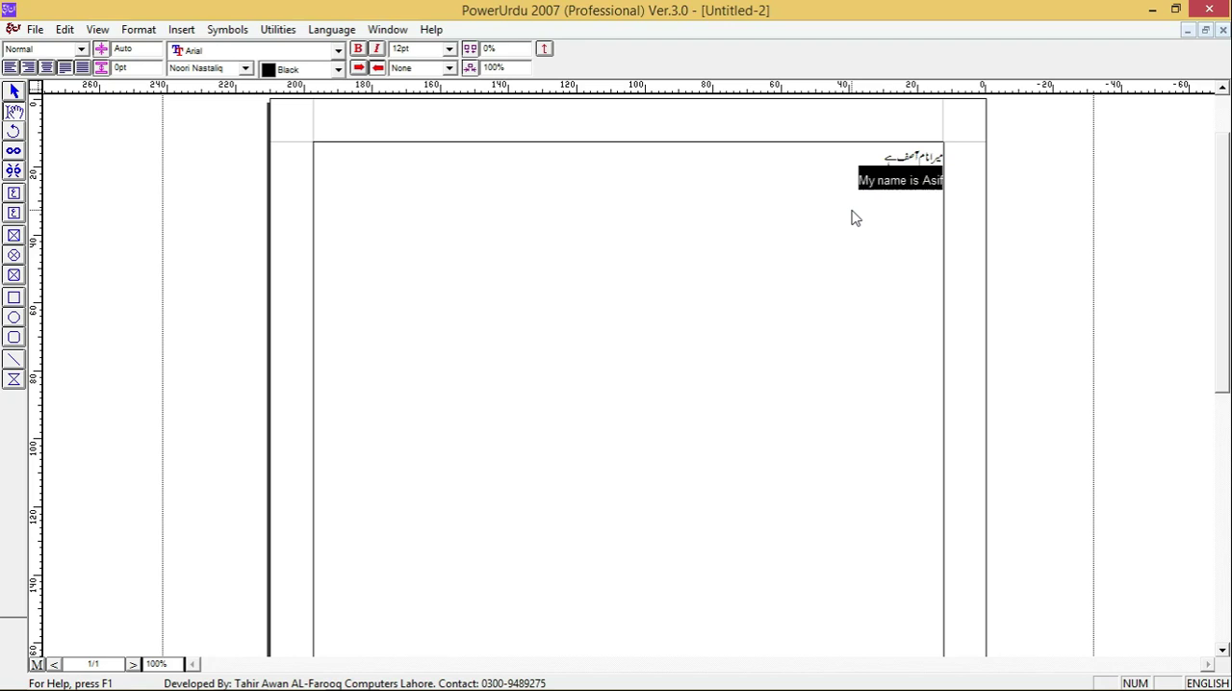
key("Delete")
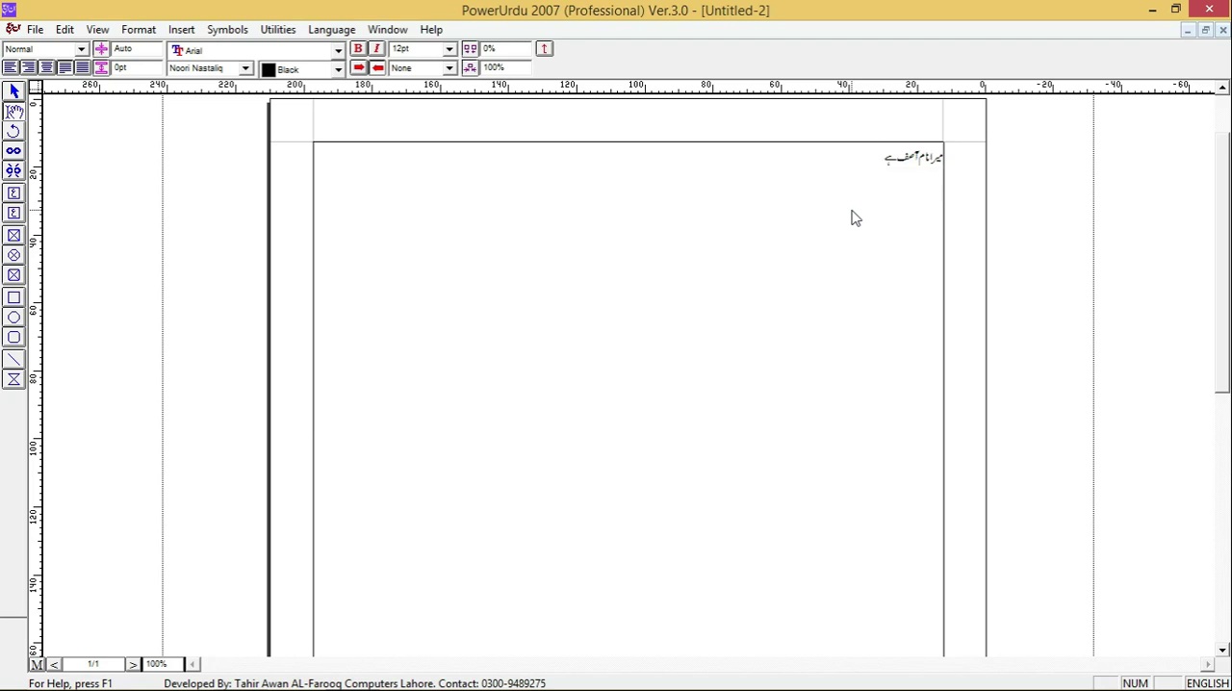
- Try the Aasaar Contour font on the Urdu sentence and undo the font change
left_click(230, 69)
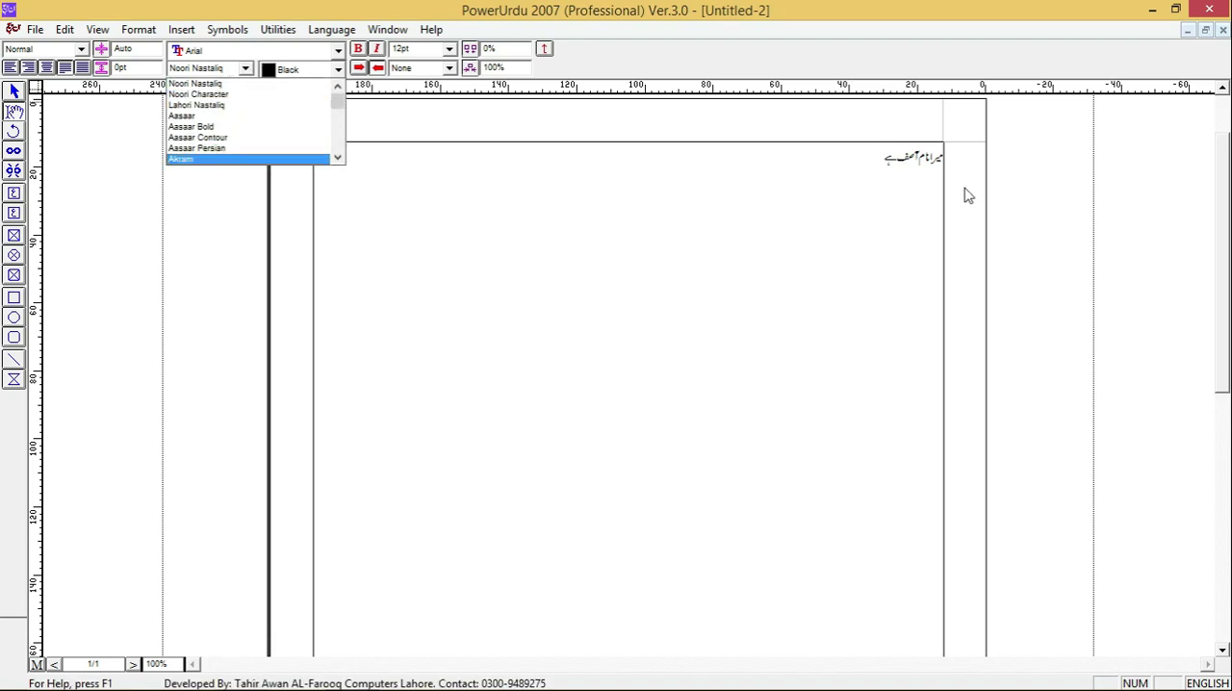
left_click(873, 166)
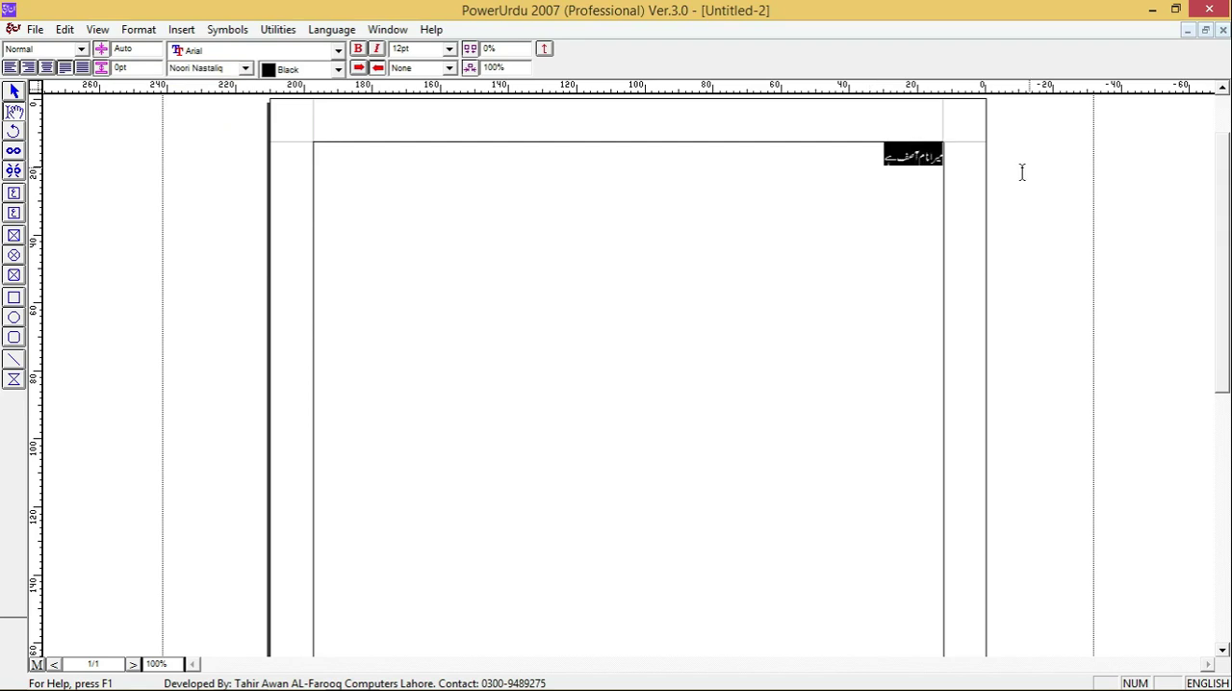
left_click(245, 67)
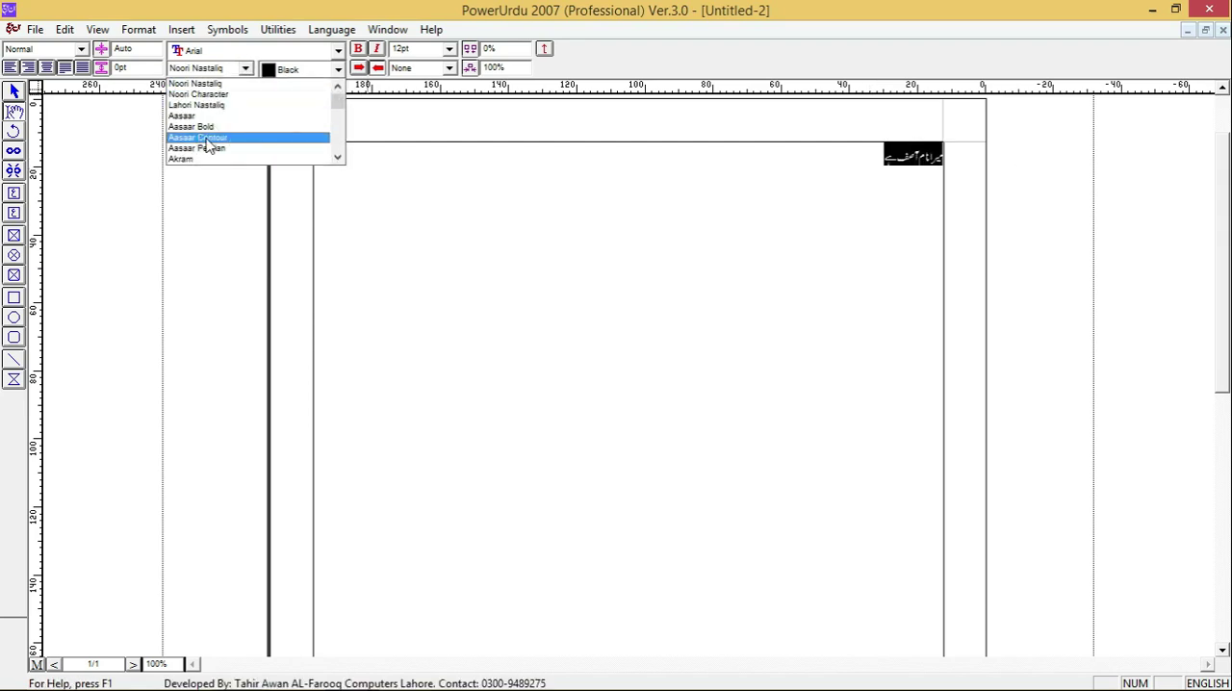
left_click(204, 138)
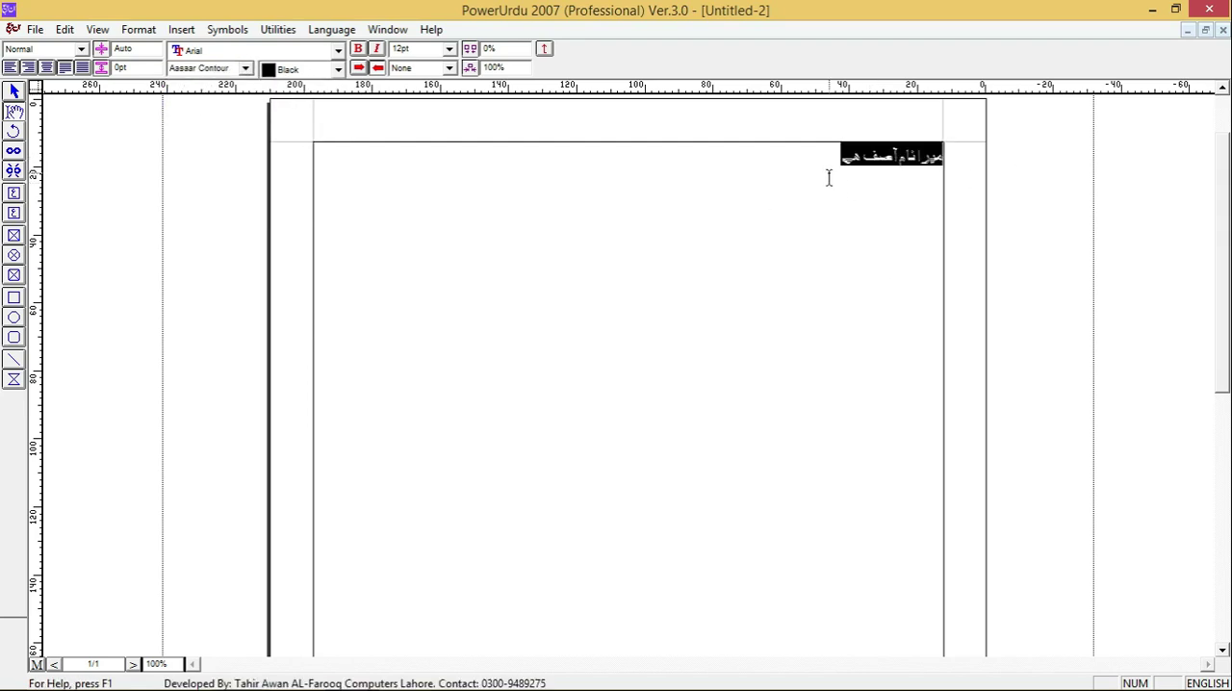
key("ctrl+z")
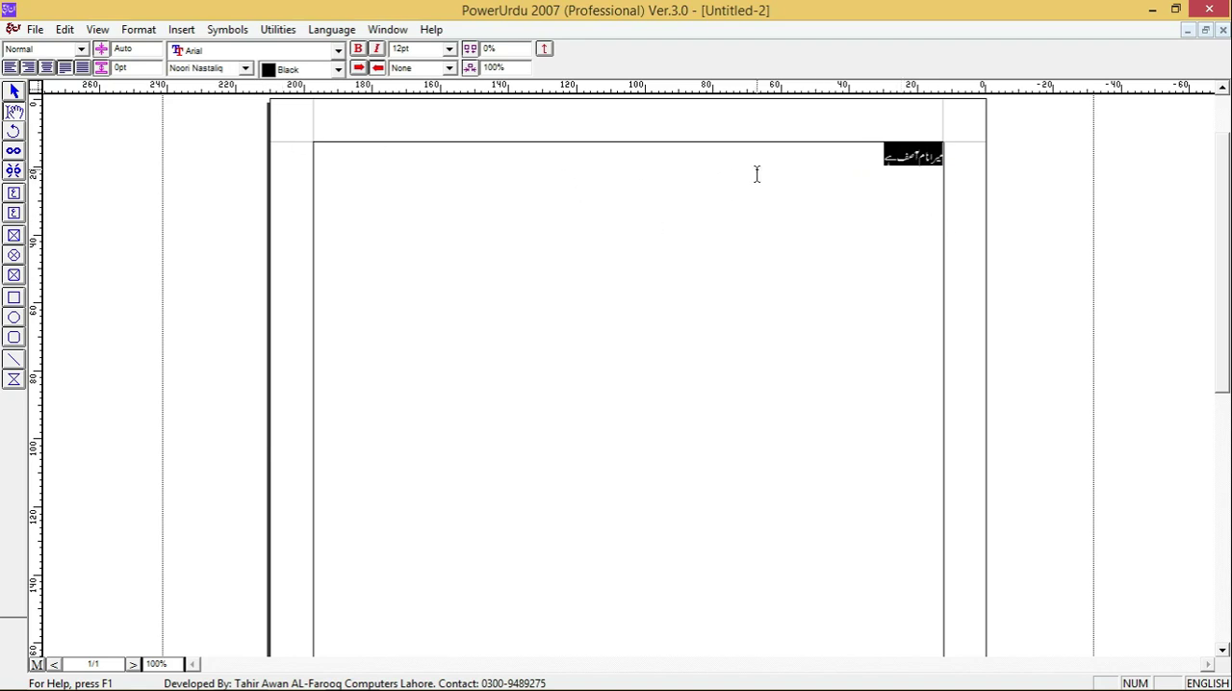
- Try red as the text color of the Urdu sentence and restore it to black
left_click(308, 72)
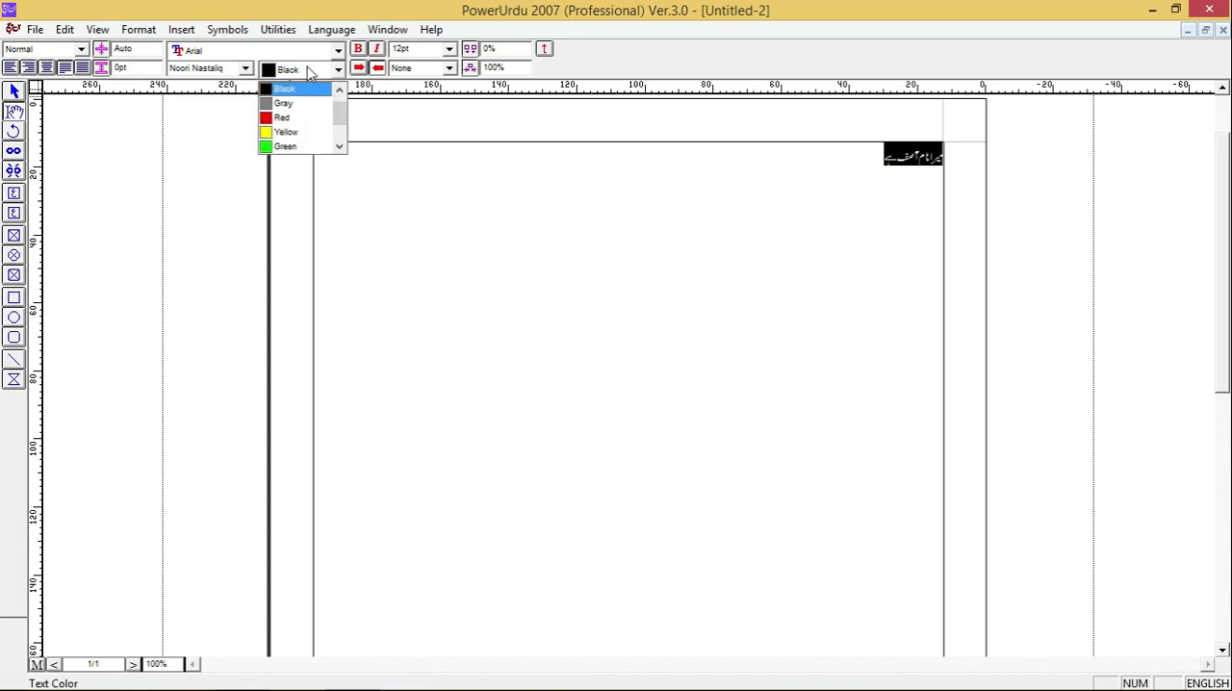
left_click(288, 117)
left_click(737, 251)
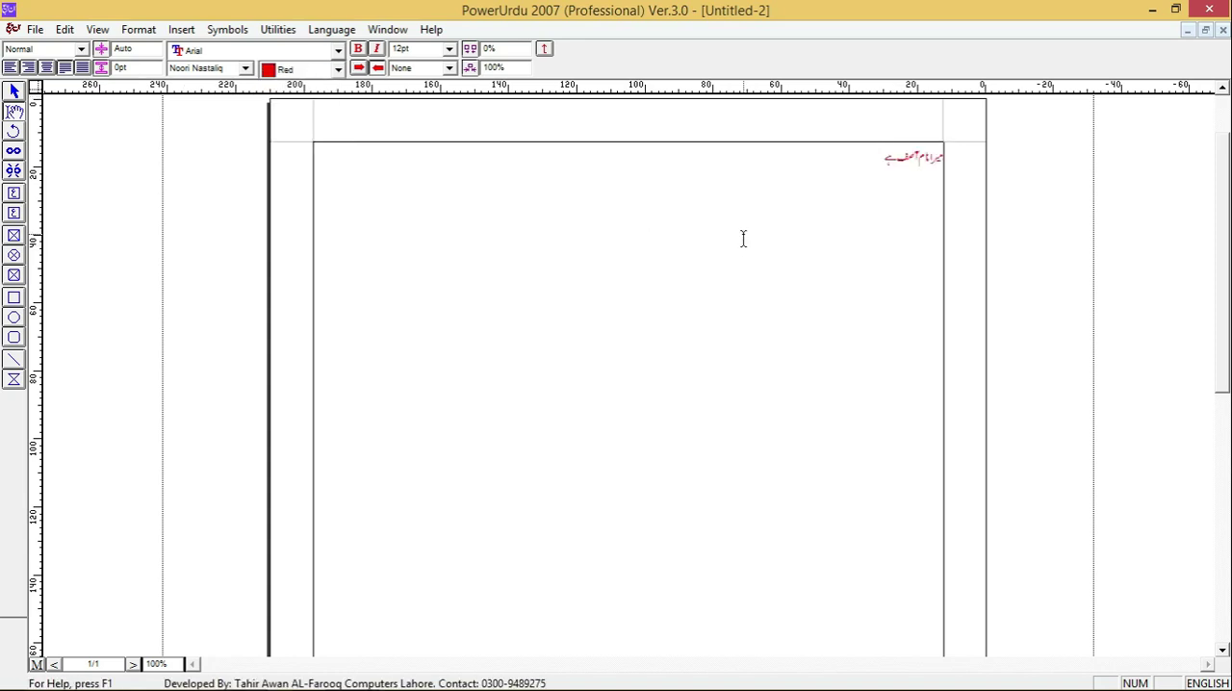
key("ctrl+a")
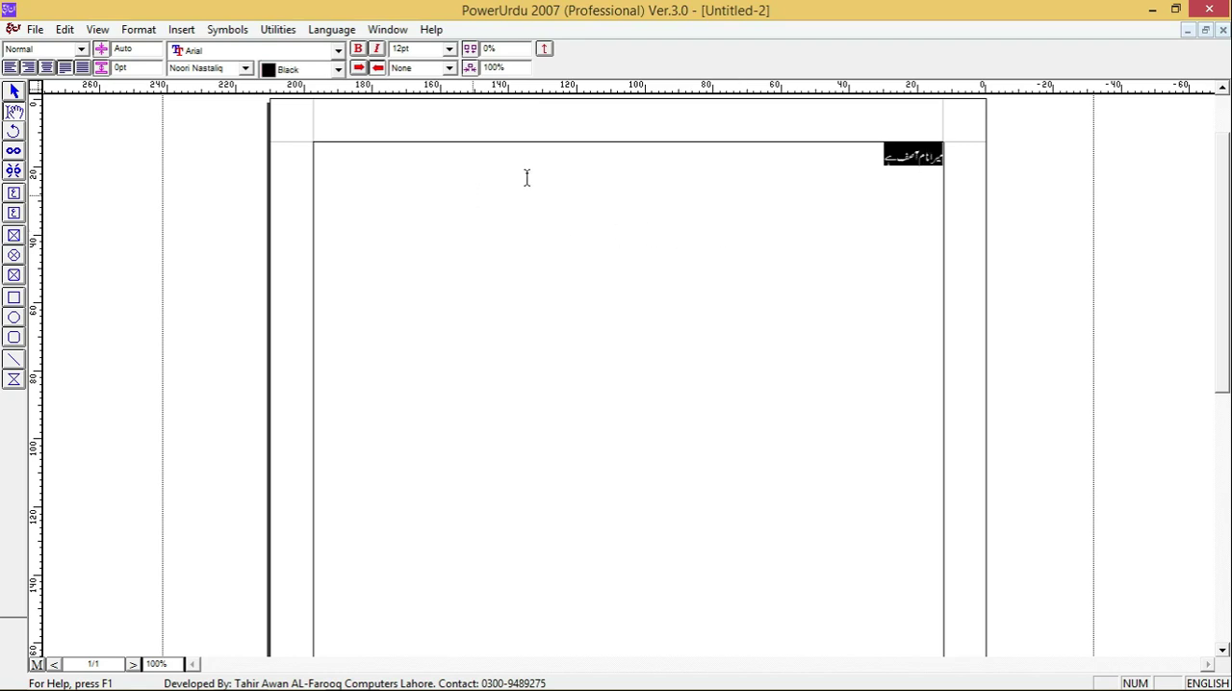
- Try bold on the Urdu sentence and switch its text ordering to left-to-right and back to right-to-left
left_click(338, 52)
left_click(359, 51)
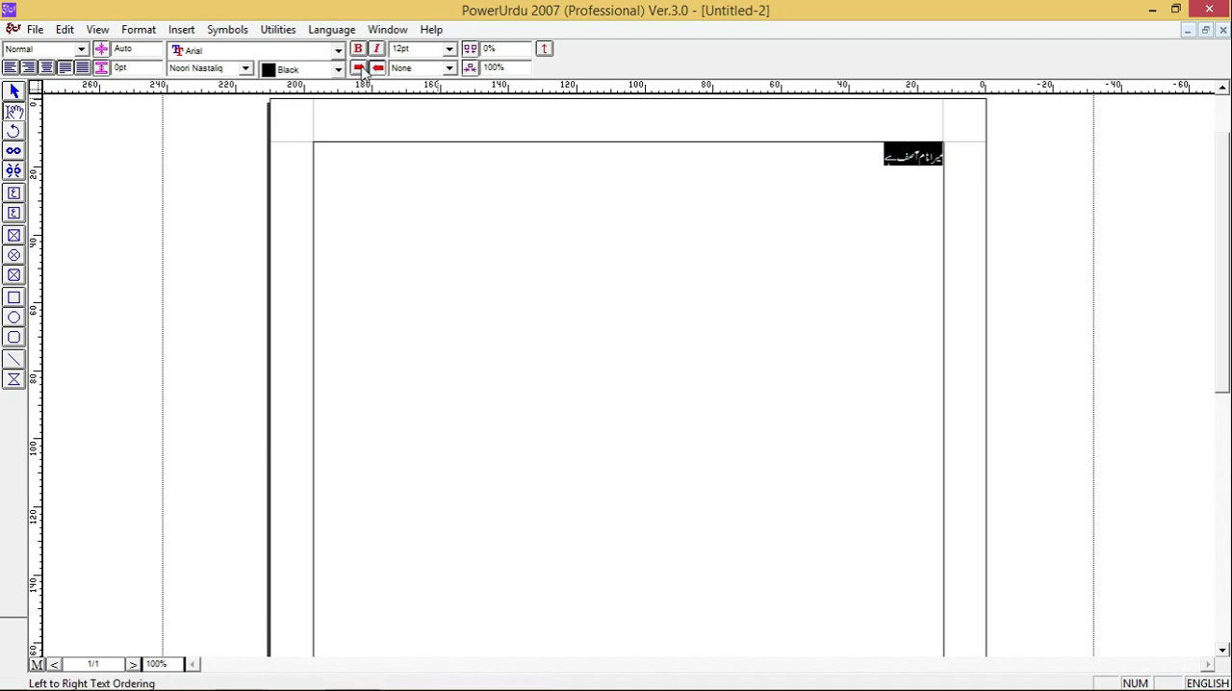
left_click(360, 69)
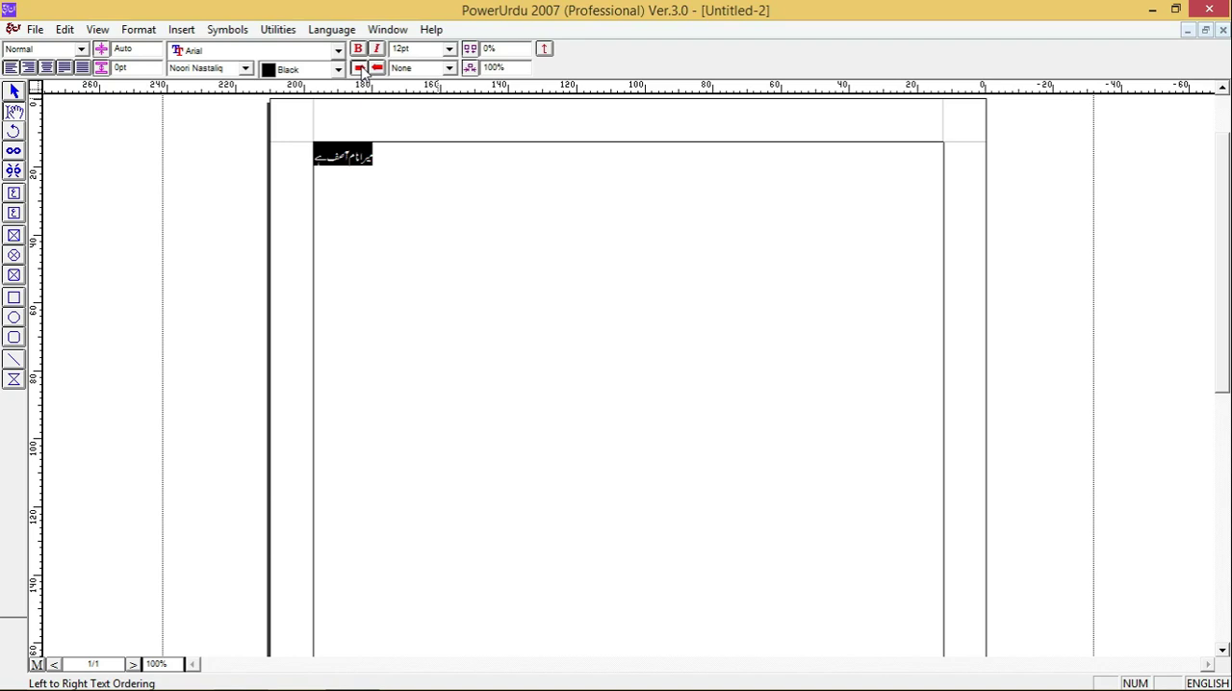
left_click(378, 68)
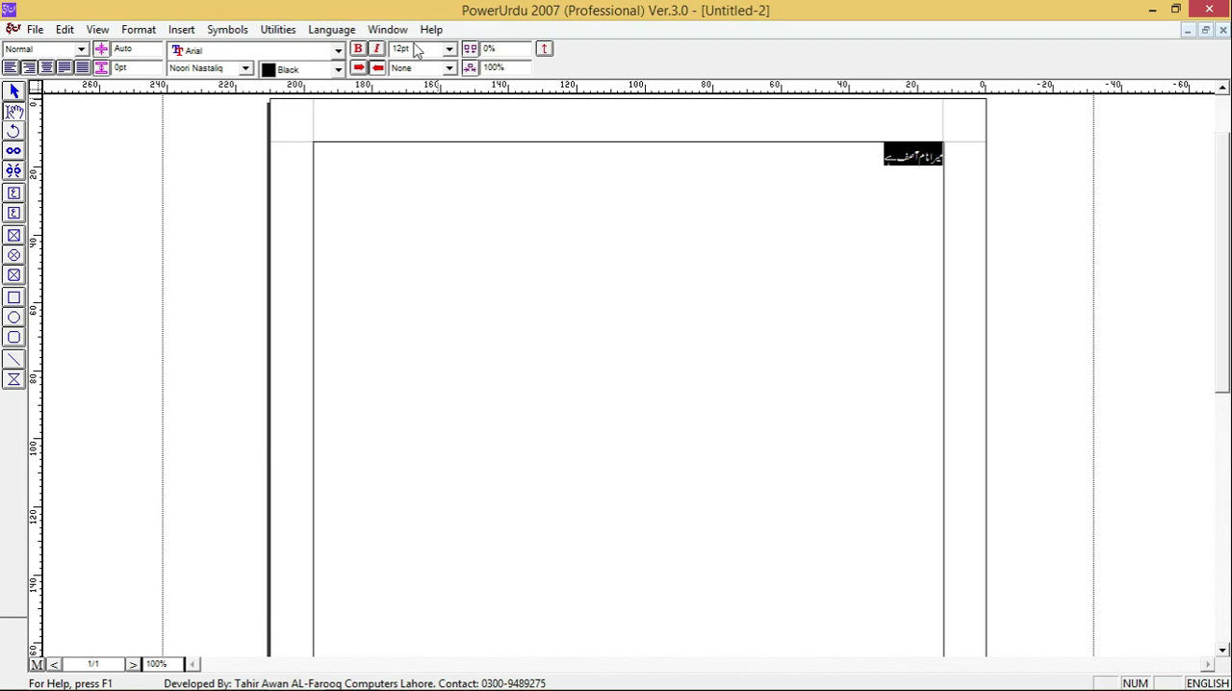
left_click_drag(409, 49, 381, 59)
left_click(403, 50)
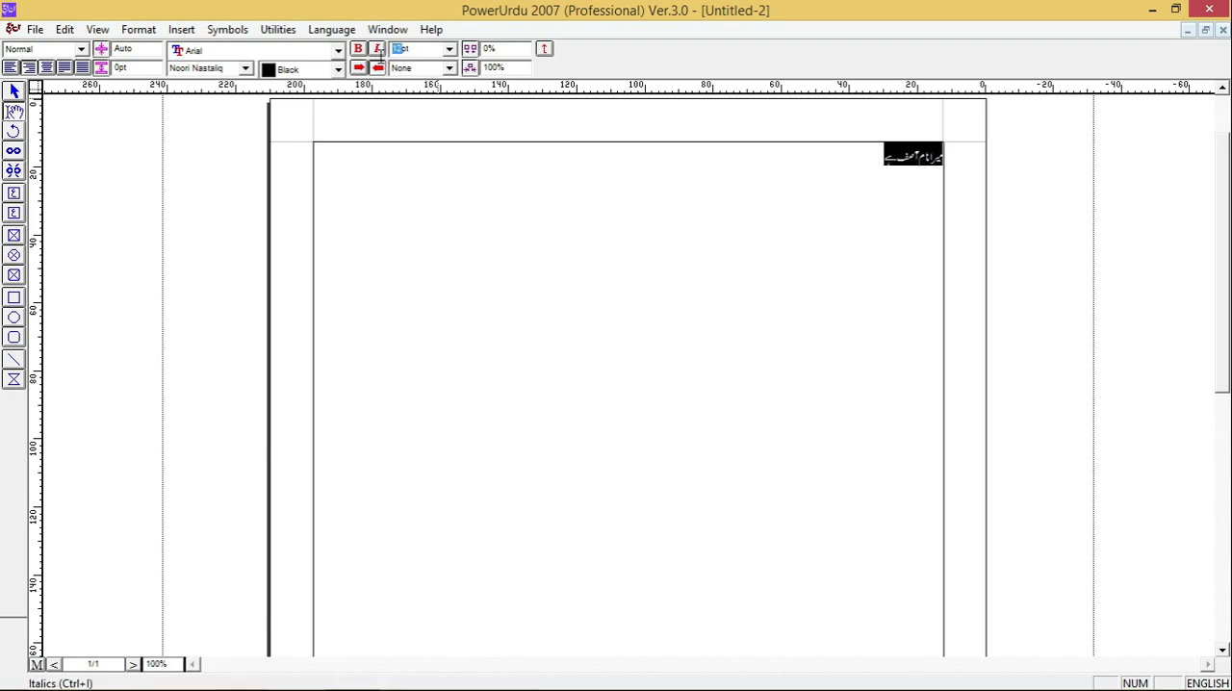
left_click(411, 84)
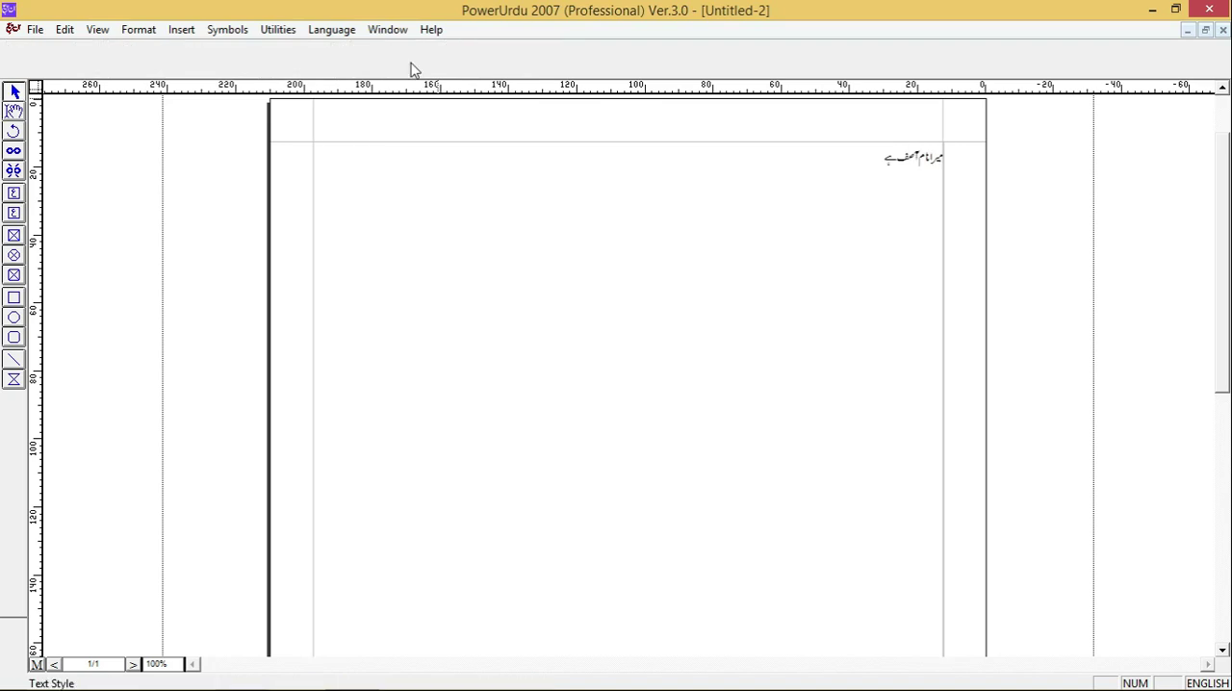
- Place the text cursor in the Urdu text frame and go through its font, size, underline and character scaling fields
left_click(648, 184)
left_click(14, 111)
left_click(704, 164)
left_click(338, 50)
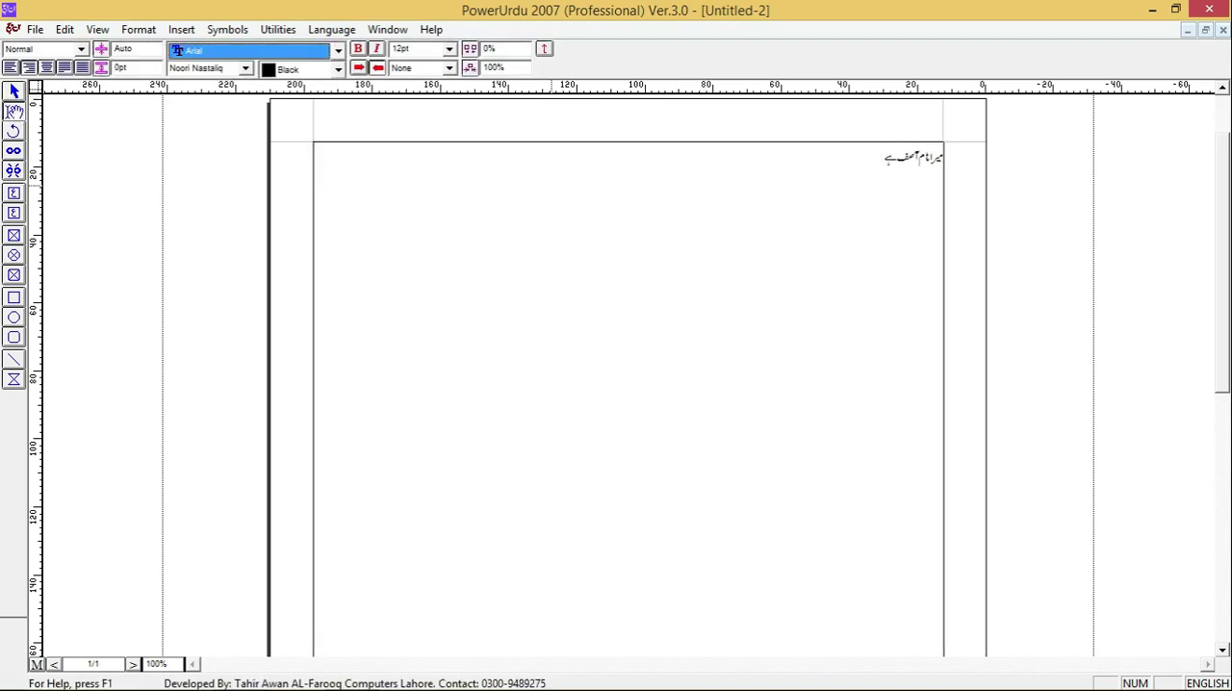
key("Tab")
key("Tab")
key("Tab")
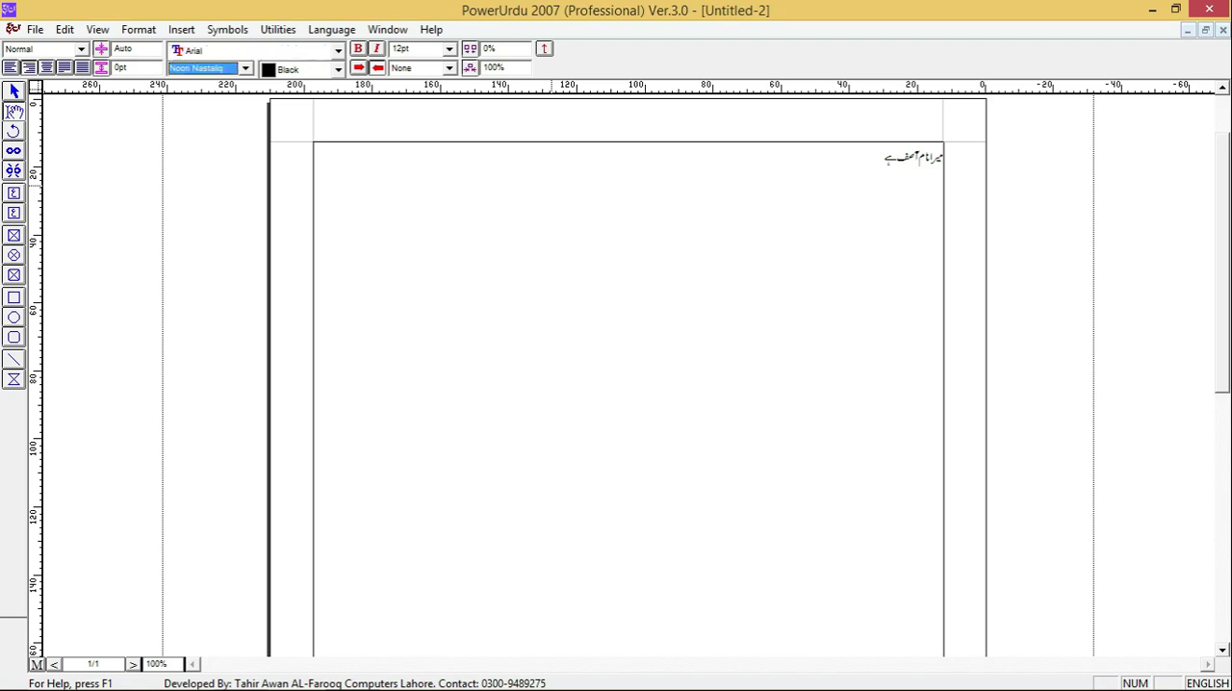
key("Tab")
key("Tab")
key("Tab")
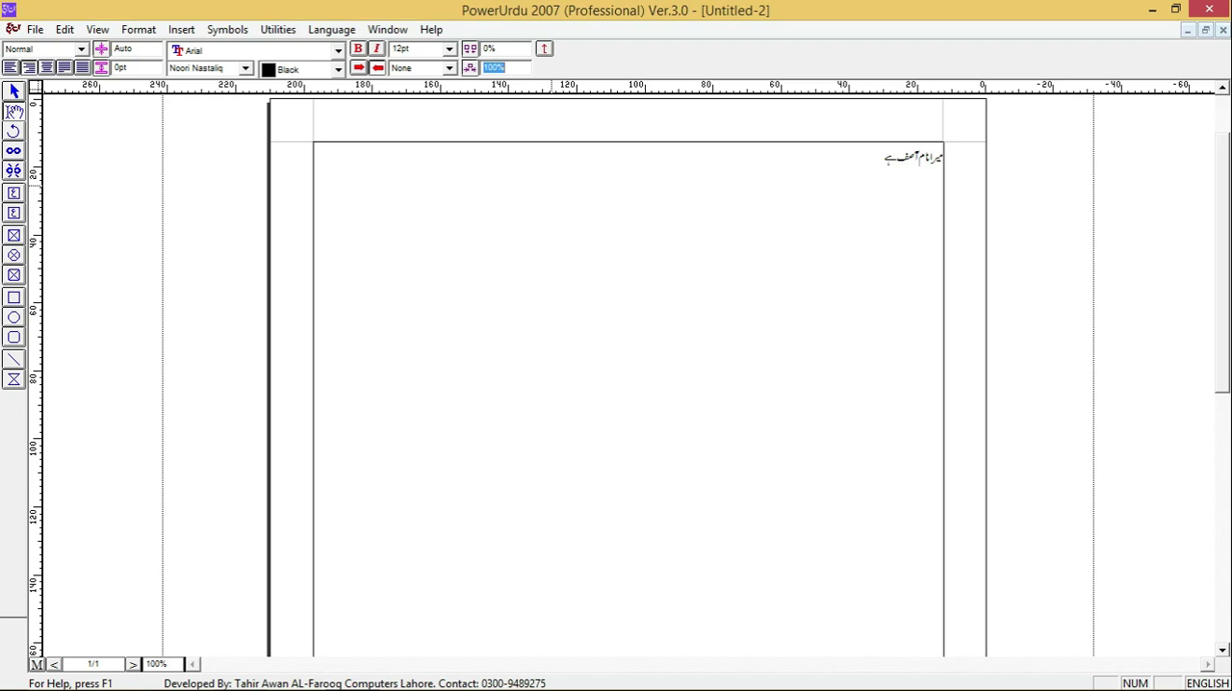
key("shift+Tab")
key("shift+Tab")
key("shift+Tab")
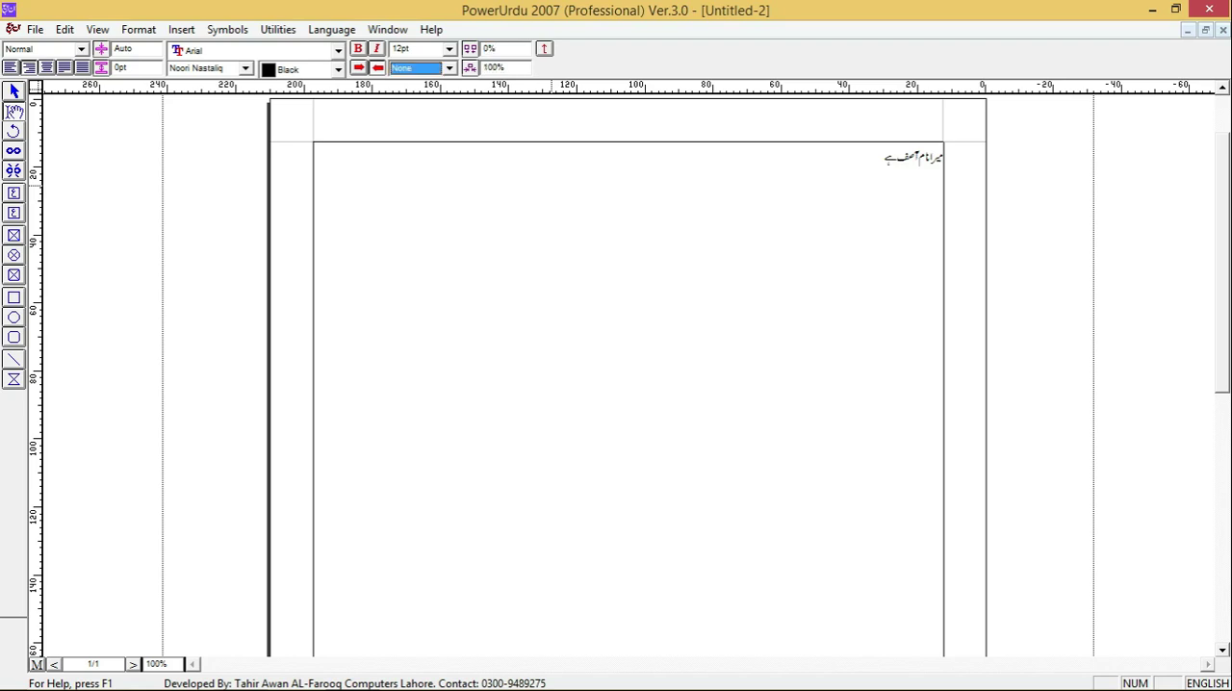
key("shift+Tab")
key("shift+Tab")
key("shift+Tab")
key("Tab")
key("shift+Tab")
key("shift+Tab")
key("Tab")
key("Tab")
key("Tab")
key("Tab")
key("Tab")
key("Tab")
key("Tab")
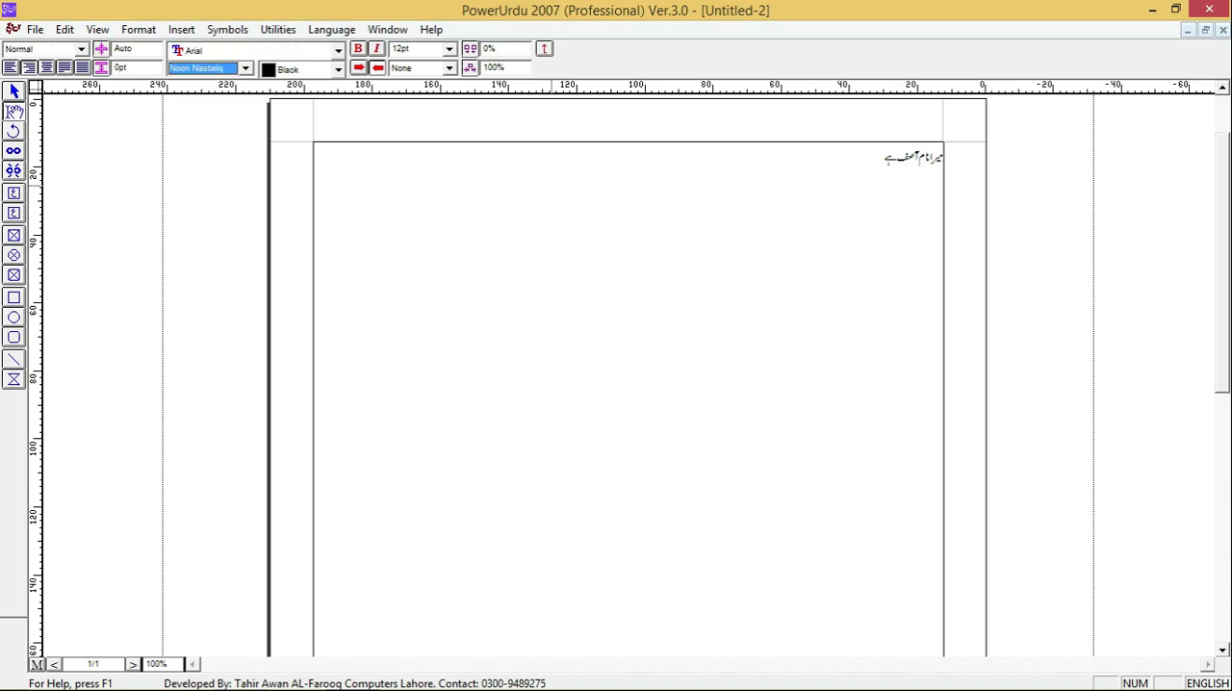
- Set the font size of the whole Urdu sentence to 30 pt
key("shift+Tab")
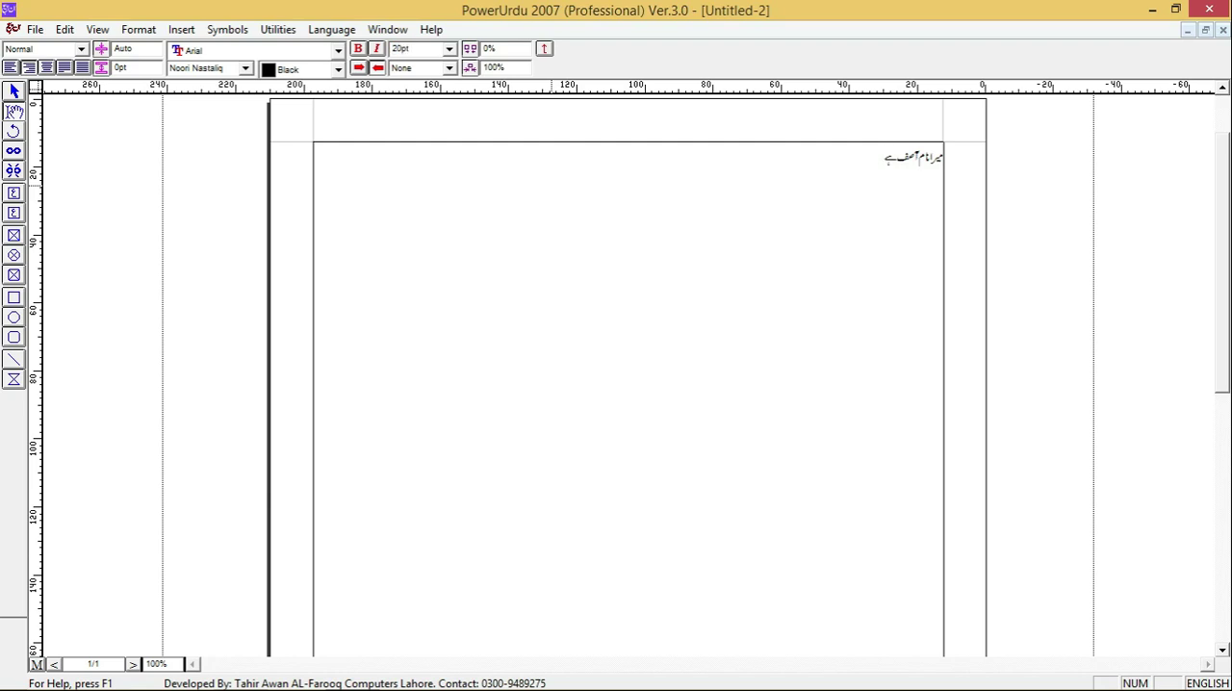
key("ctrl+a")
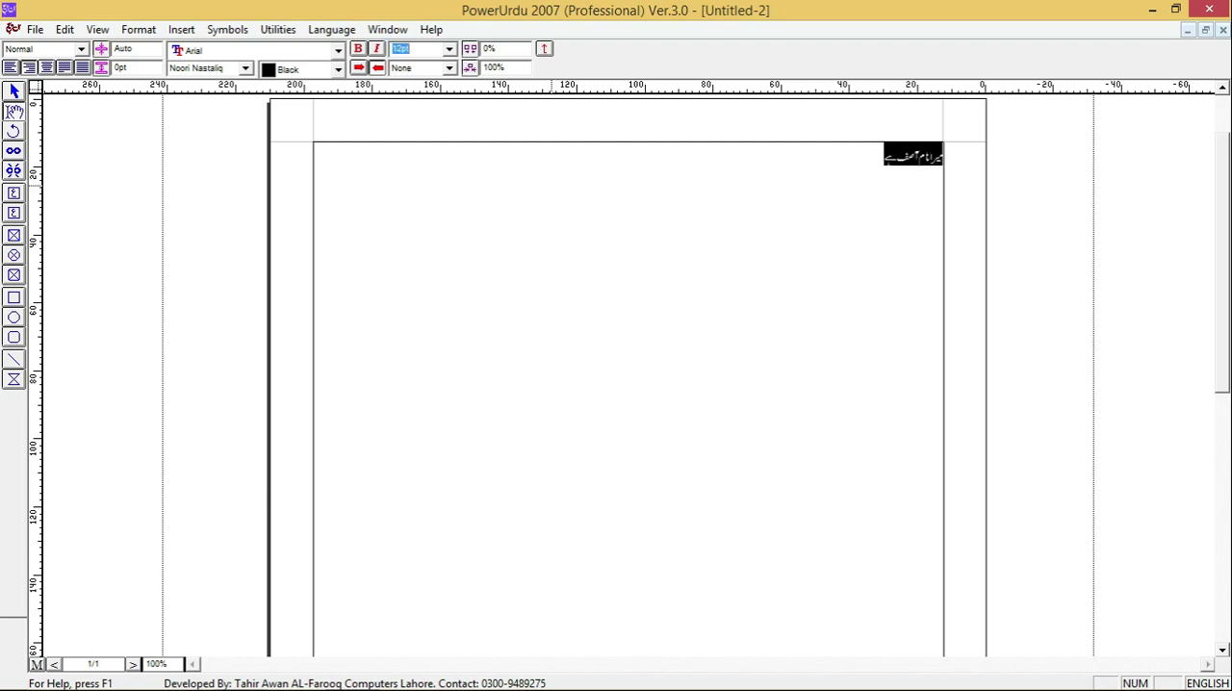
type("30")
key("Return")
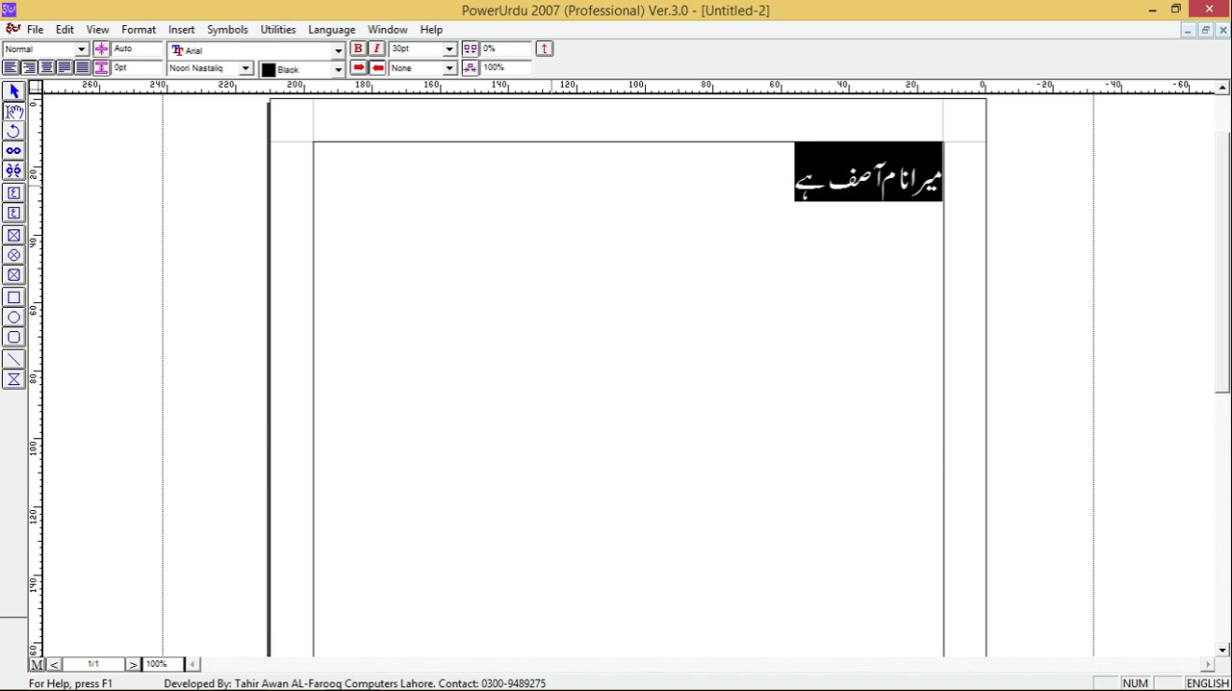
- Try the Single underline style on the Urdu sentence and restore it to None
left_click(438, 69)
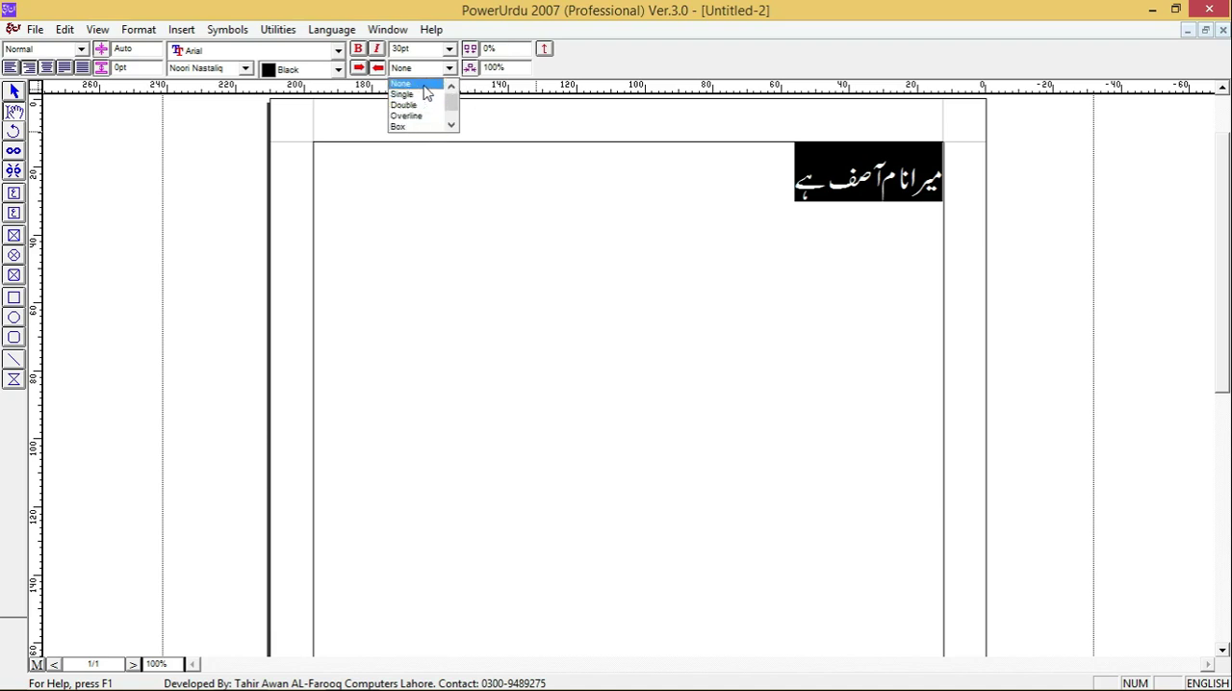
left_click(424, 95)
key("ctrl+u")
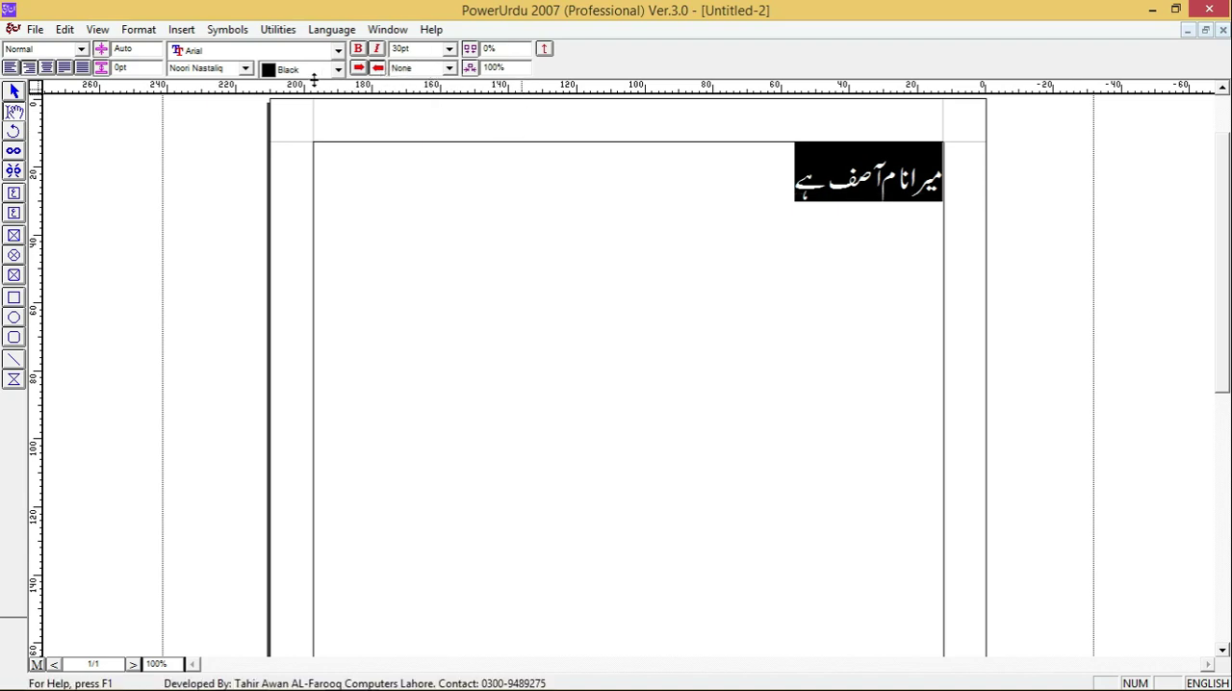
left_click(435, 69)
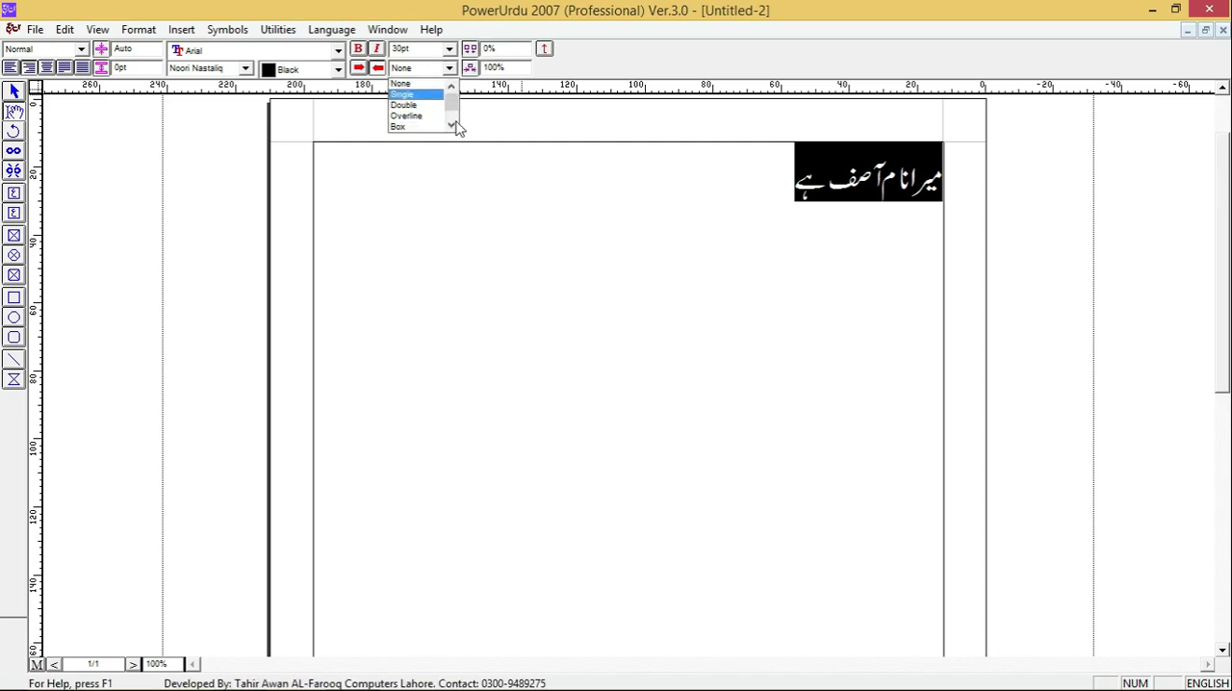
left_click(485, 105)
- Try character spacings of 10% and -10% on the Urdu sentence and restore the spacing to 0%
left_click_drag(490, 50, 478, 56)
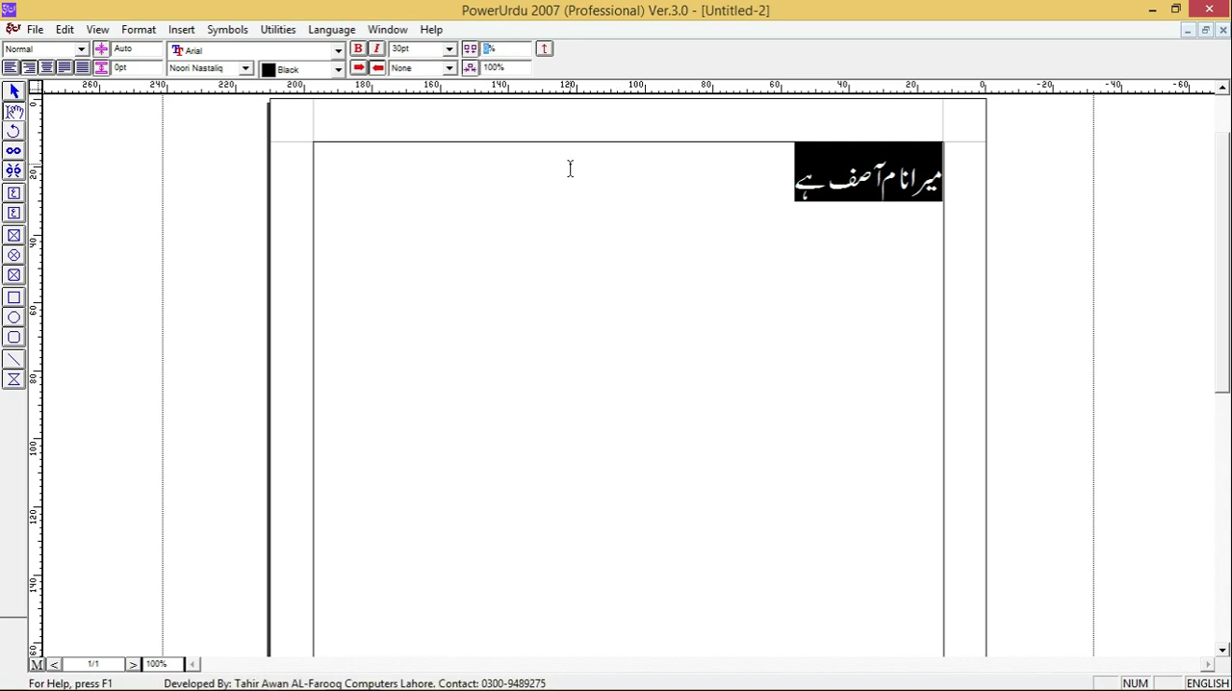
type("10")
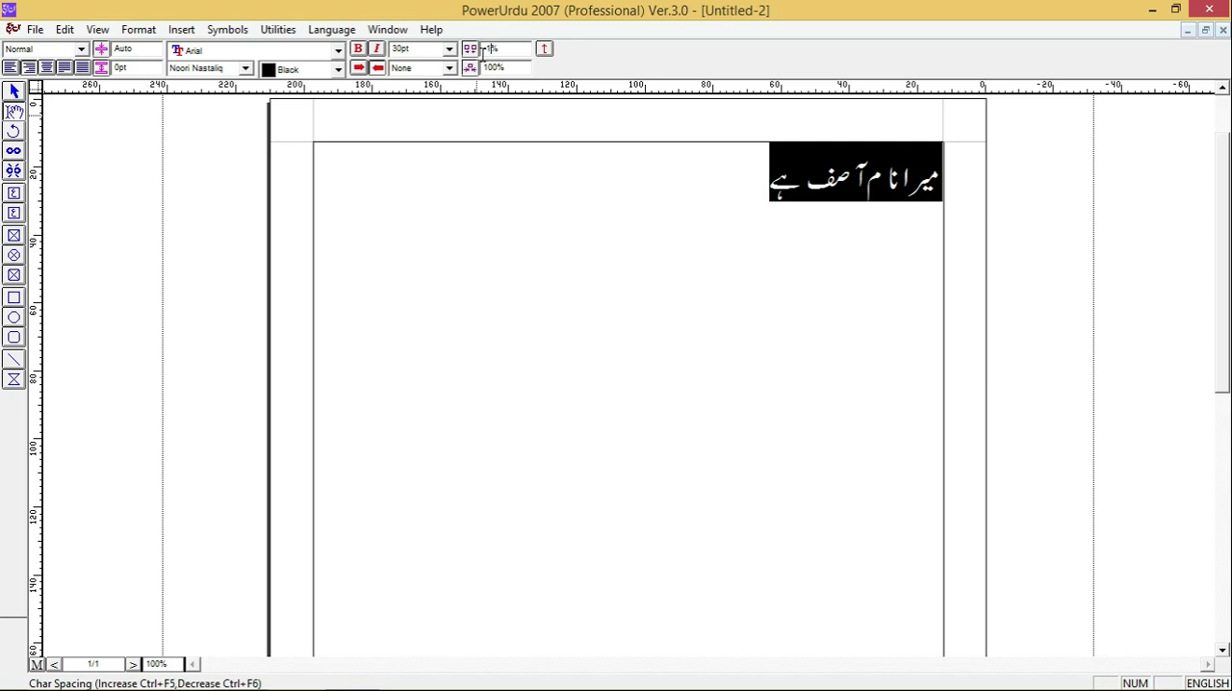
type("0")
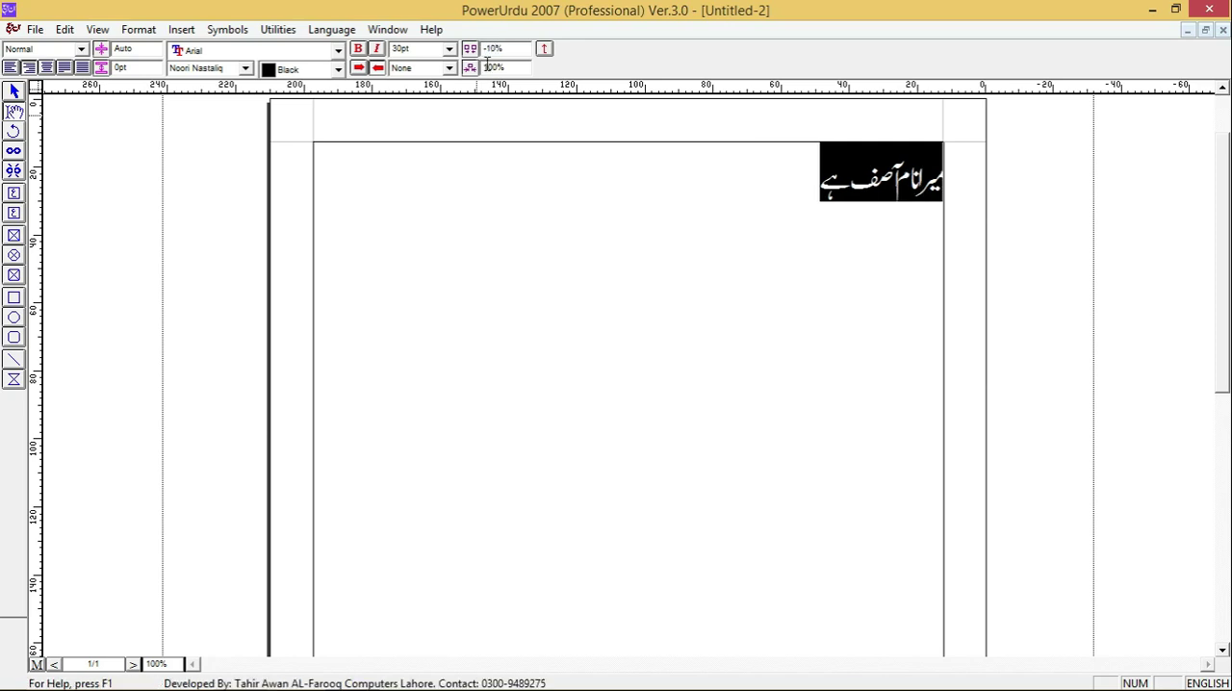
key("BackSpace")
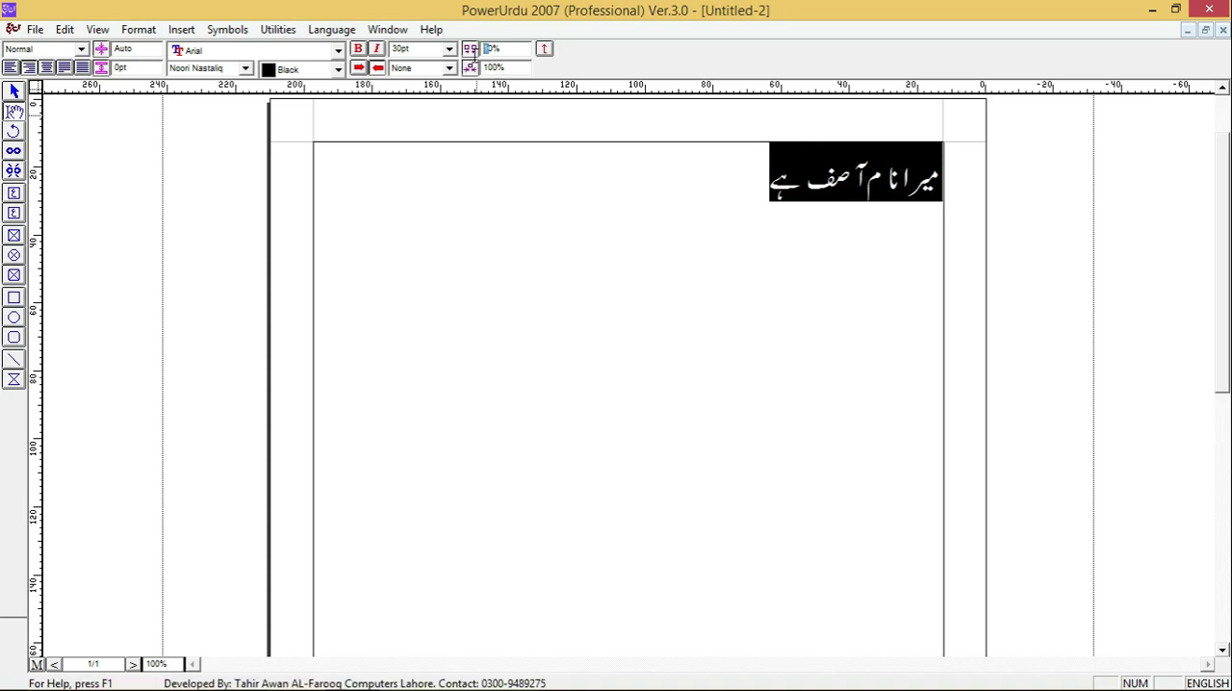
key("Return")
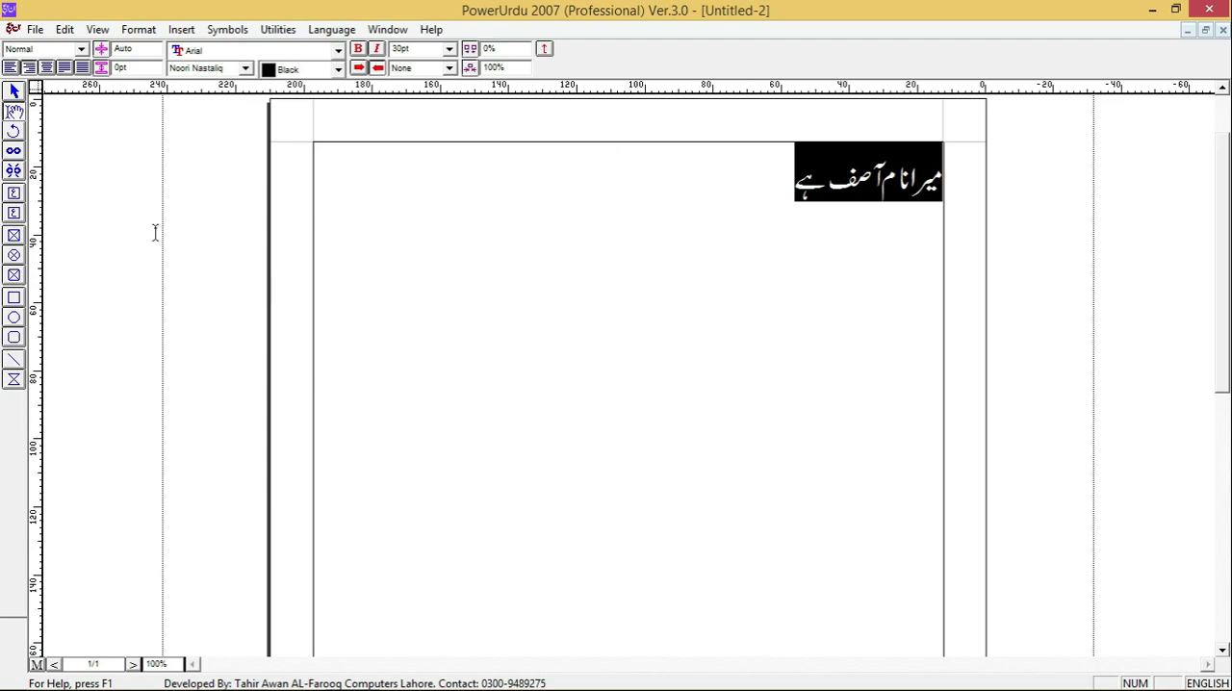
- Select the page's main text frame as an object and return to editing its text
left_click(14, 92)
left_click(494, 220)
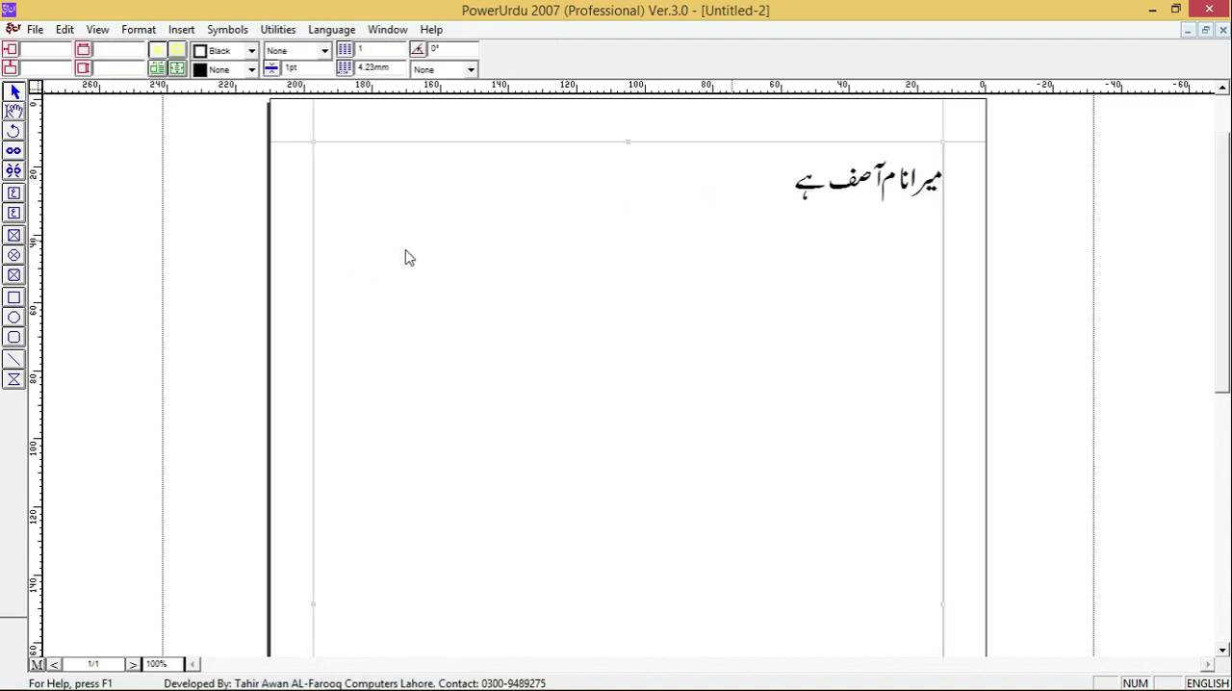
left_click(14, 111)
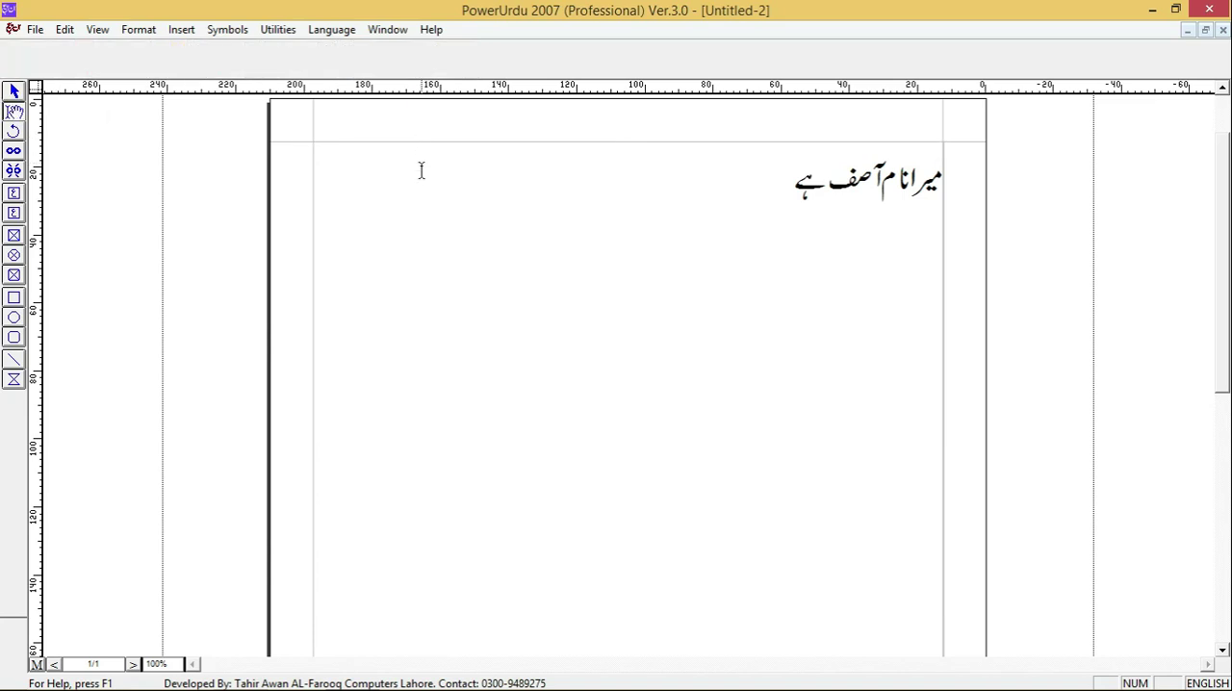
left_click(421, 228)
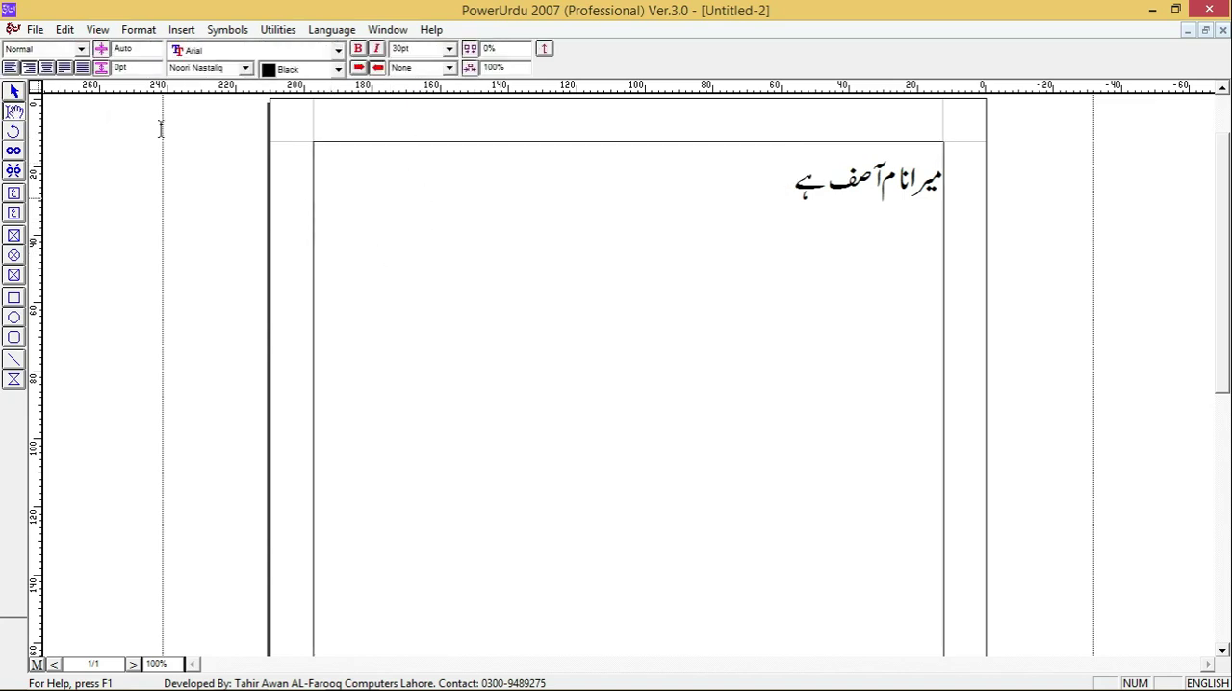
- Draw a text box about 29 mm wide and 20 mm high below and left of the Urdu sentence
left_click(13, 134)
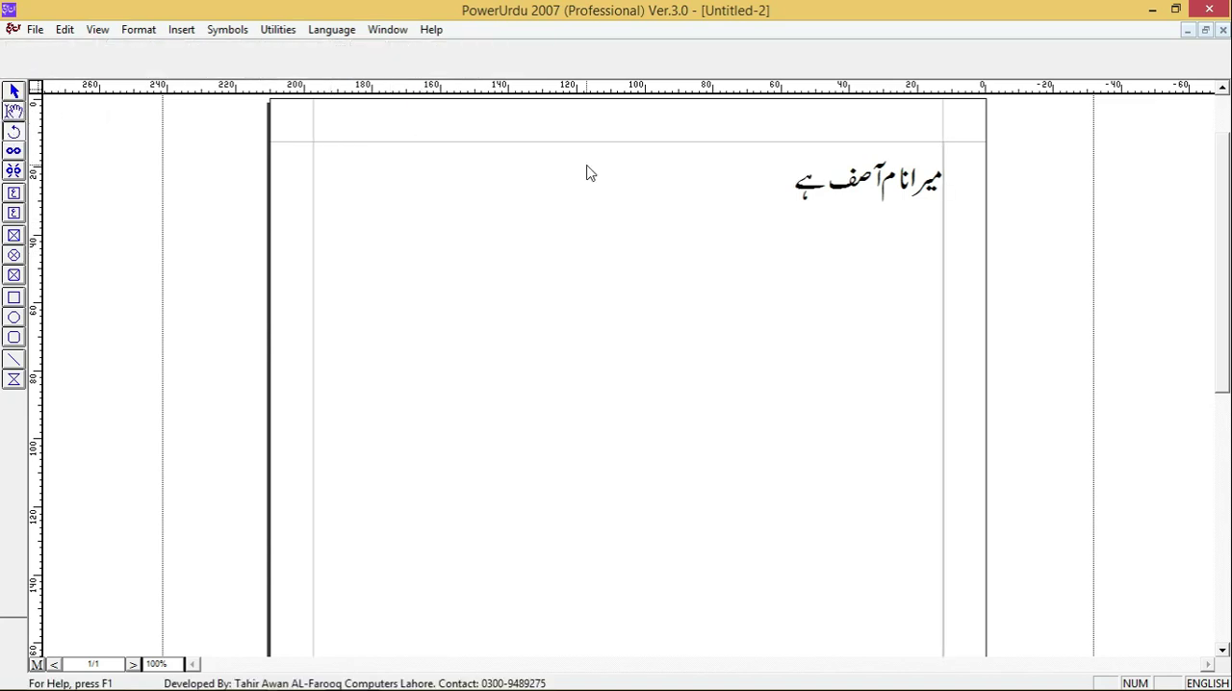
left_click(14, 194)
left_click_drag(441, 198, 539, 266)
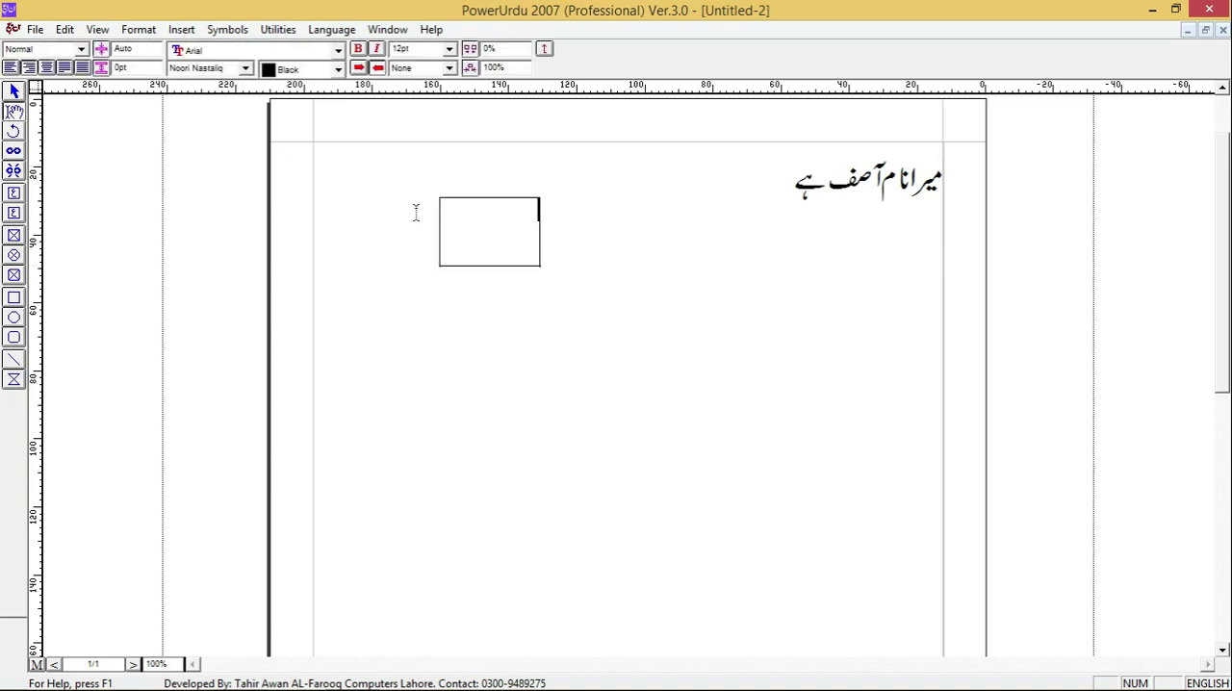
- Rotate the small text box freehand to about 205° and delete it
left_click(15, 148)
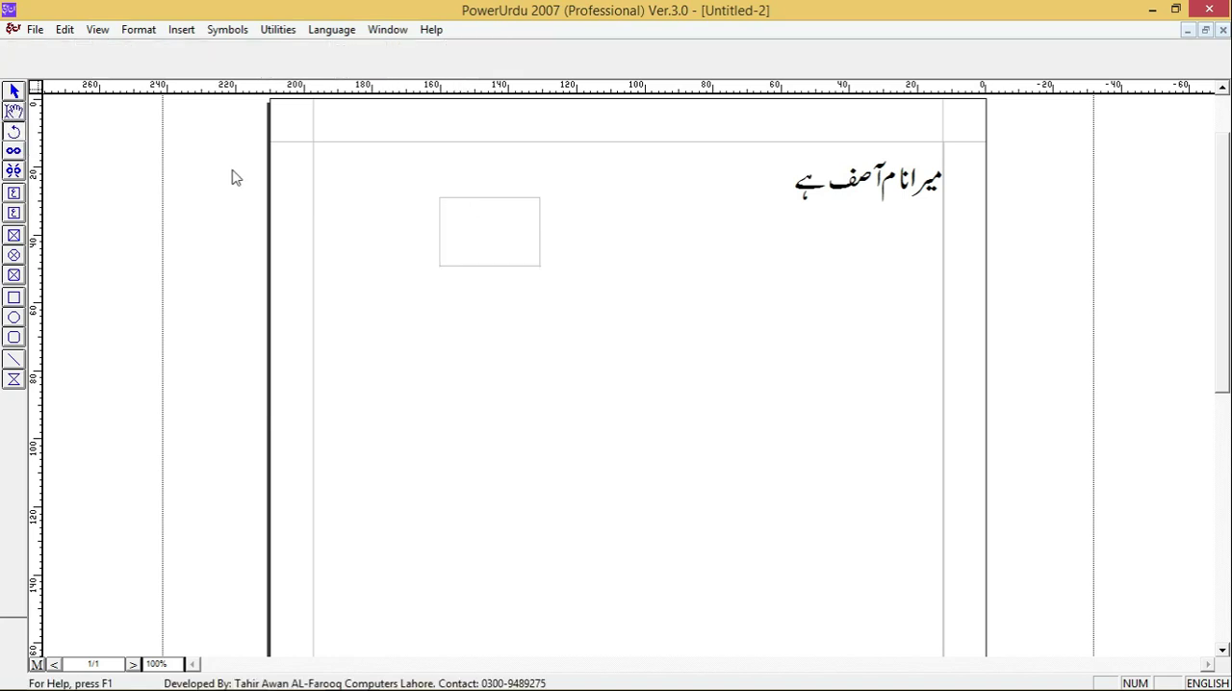
left_click(14, 91)
left_click(449, 225)
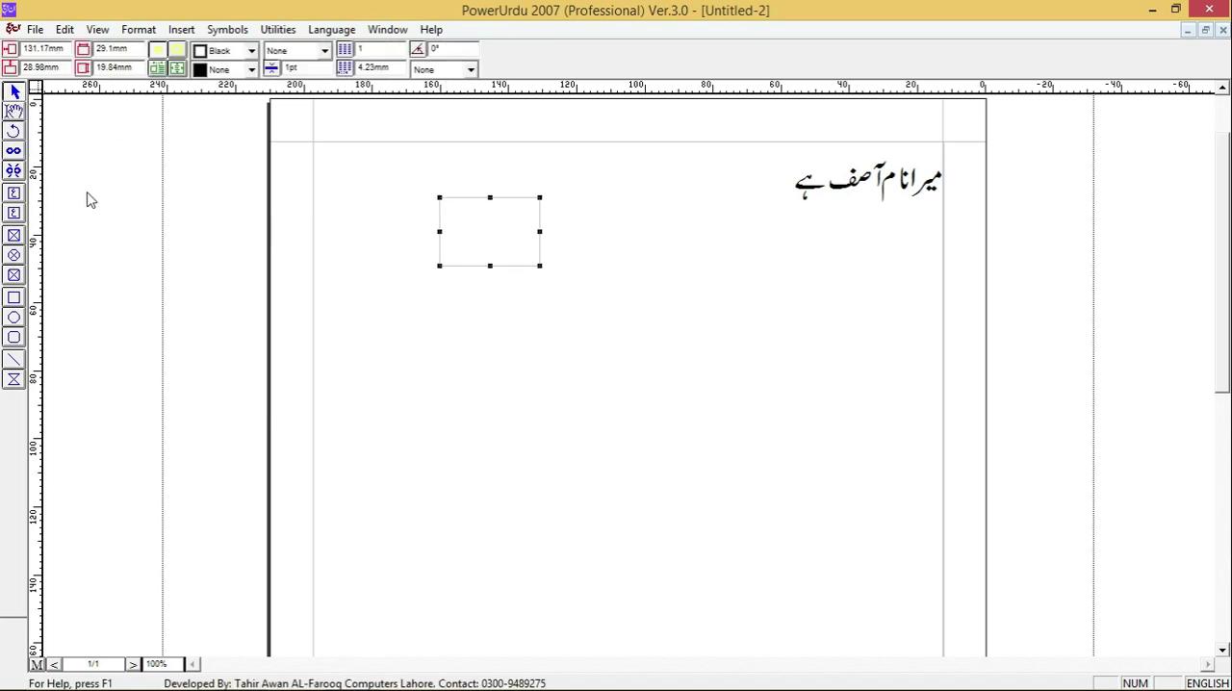
mouse_move(537, 268)
left_mouse_down()
mouse_move(506, 285)
mouse_move(550, 275)
left_mouse_up()
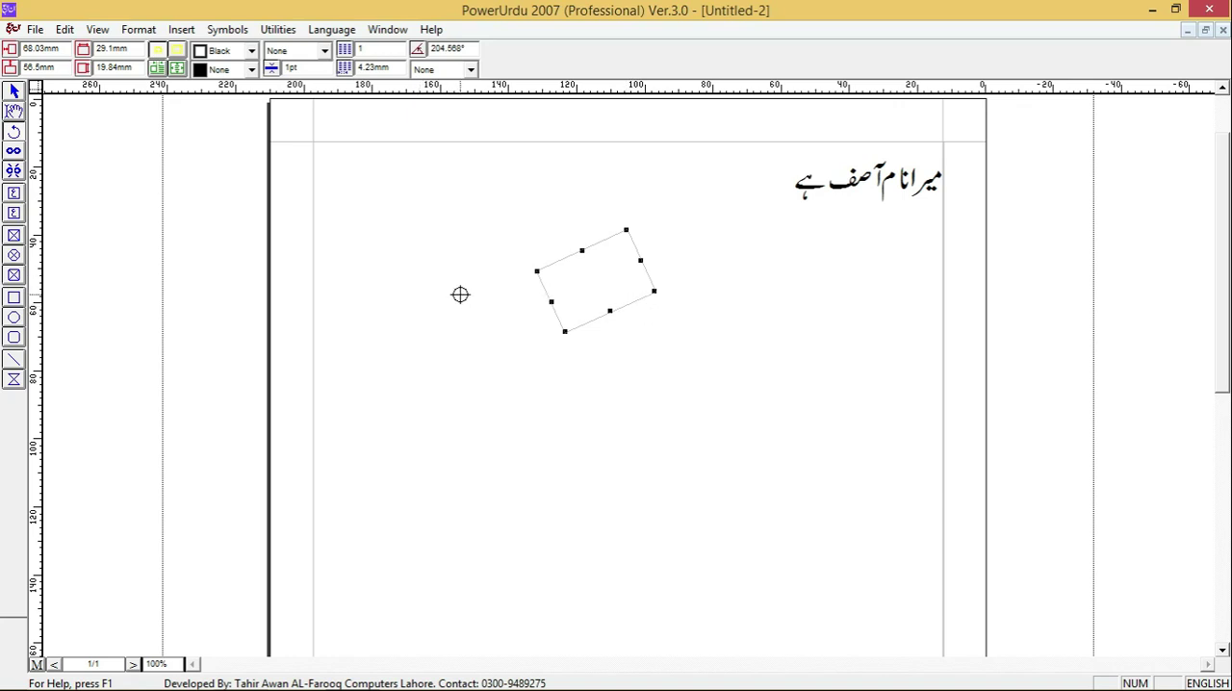
left_click(14, 90)
key("Delete")
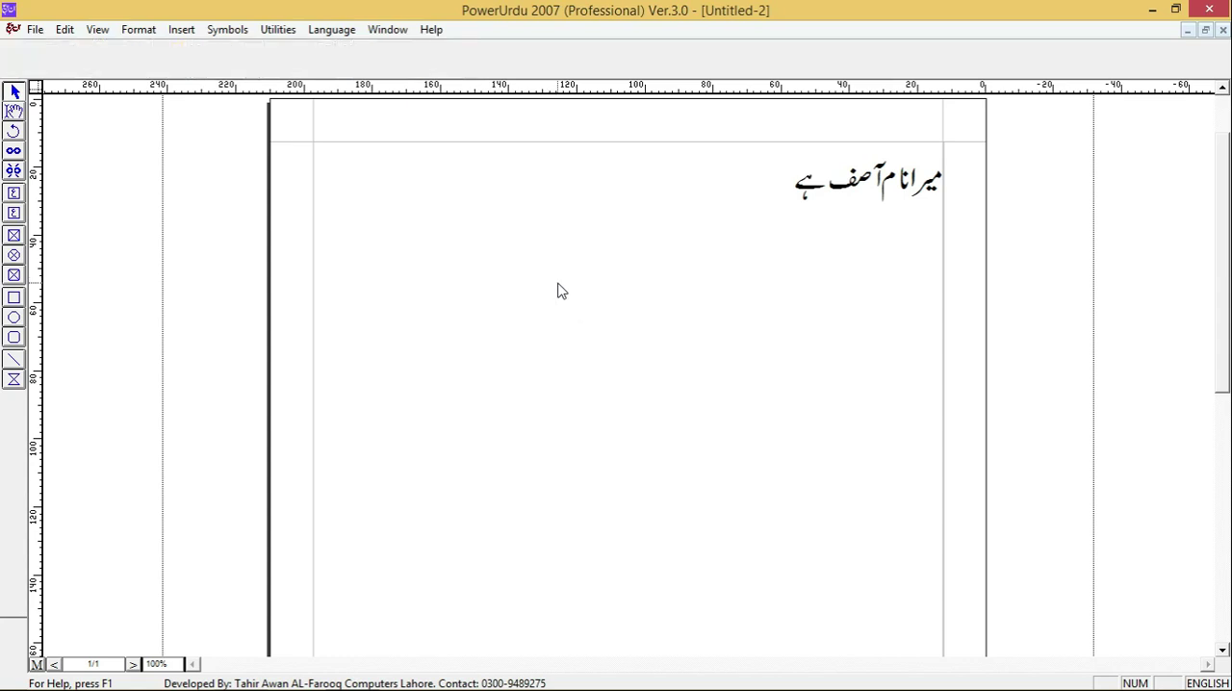
- Draw a text box about 52 by 34 mm below and left of the sentence, and a larger one diagonally below it
left_click(13, 193)
left_click_drag(394, 244, 572, 361)
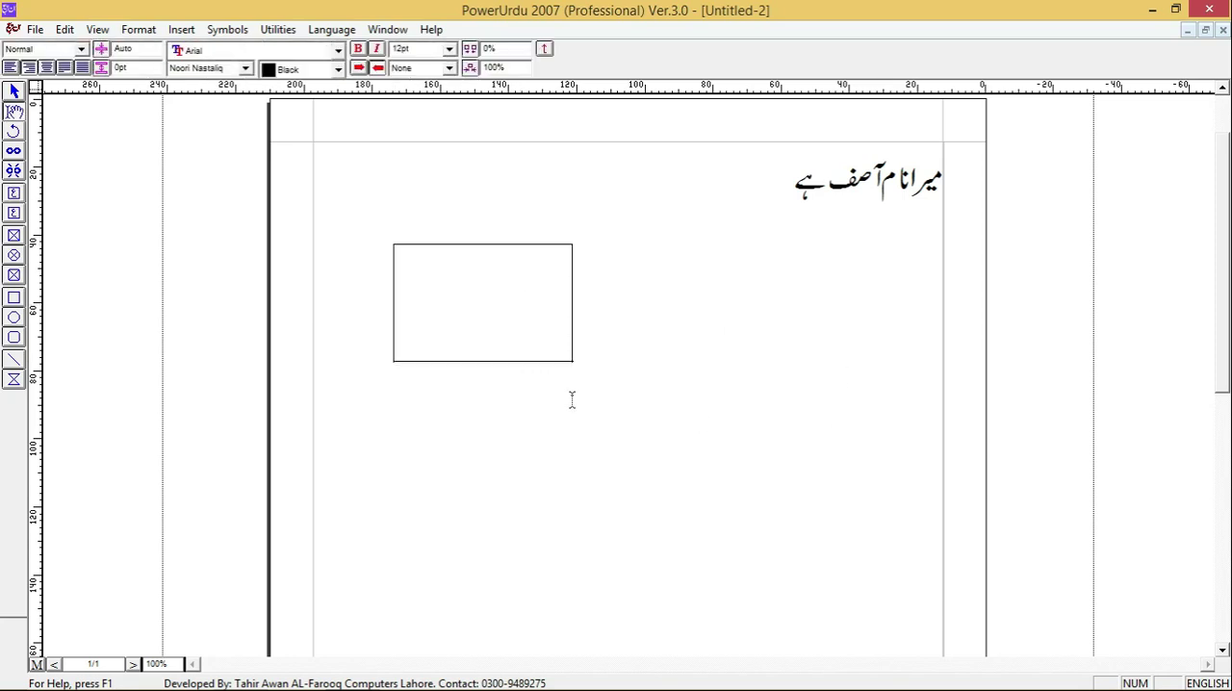
left_click(662, 410)
left_click(13, 194)
left_click_drag(602, 398, 835, 545)
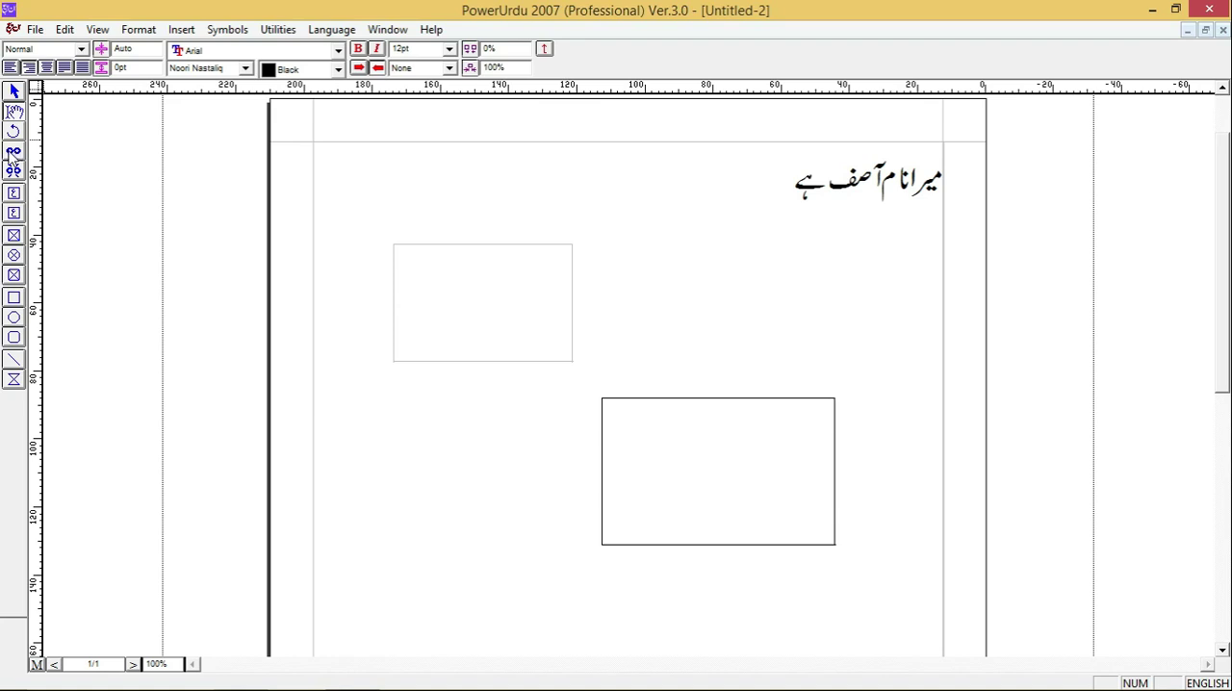
- Link the upper text box to the lower one so text flows between them
left_click(13, 95)
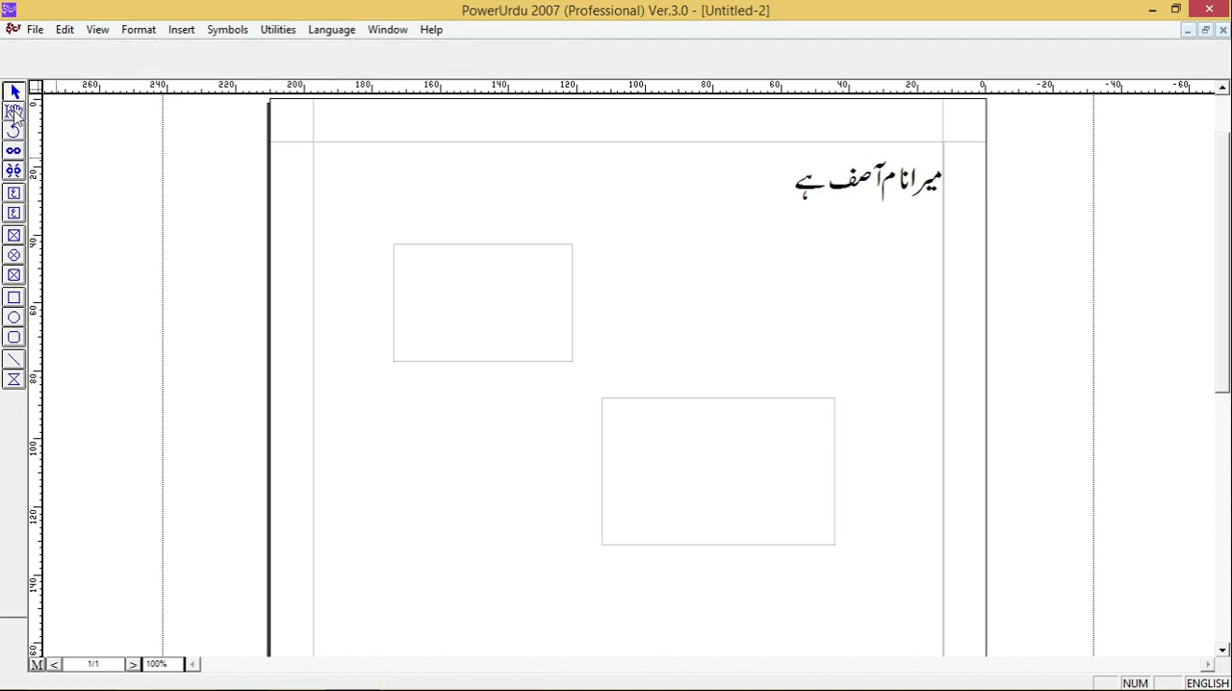
left_click(15, 152)
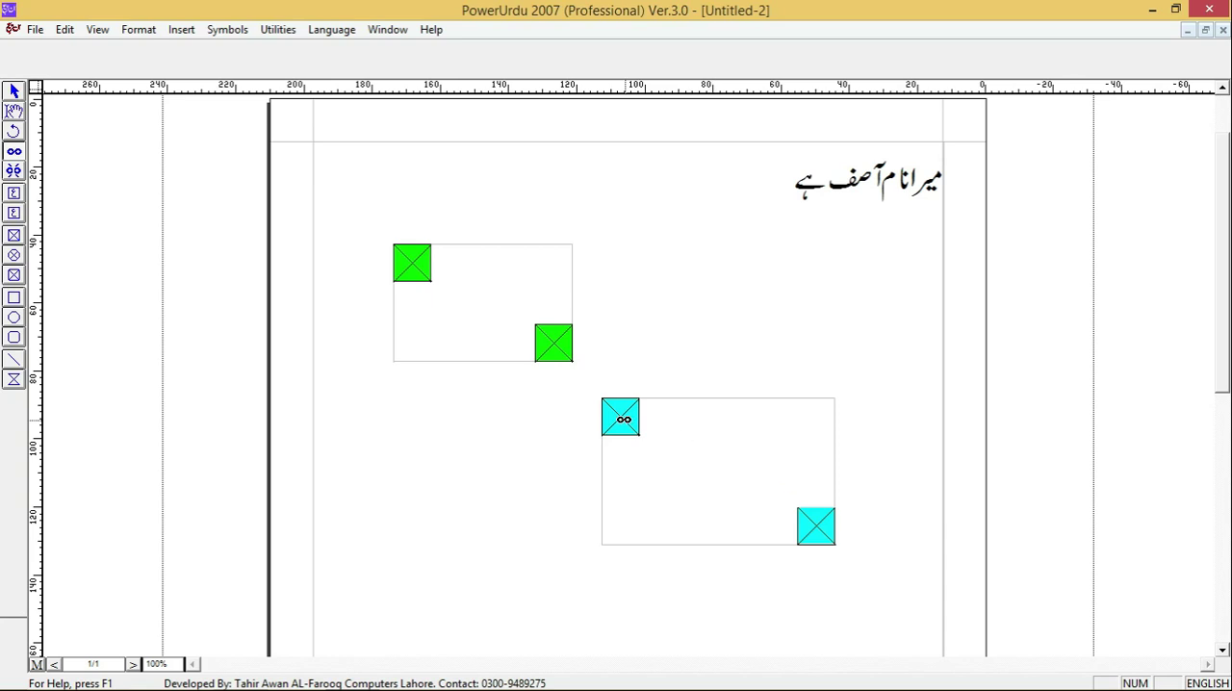
left_click(621, 415)
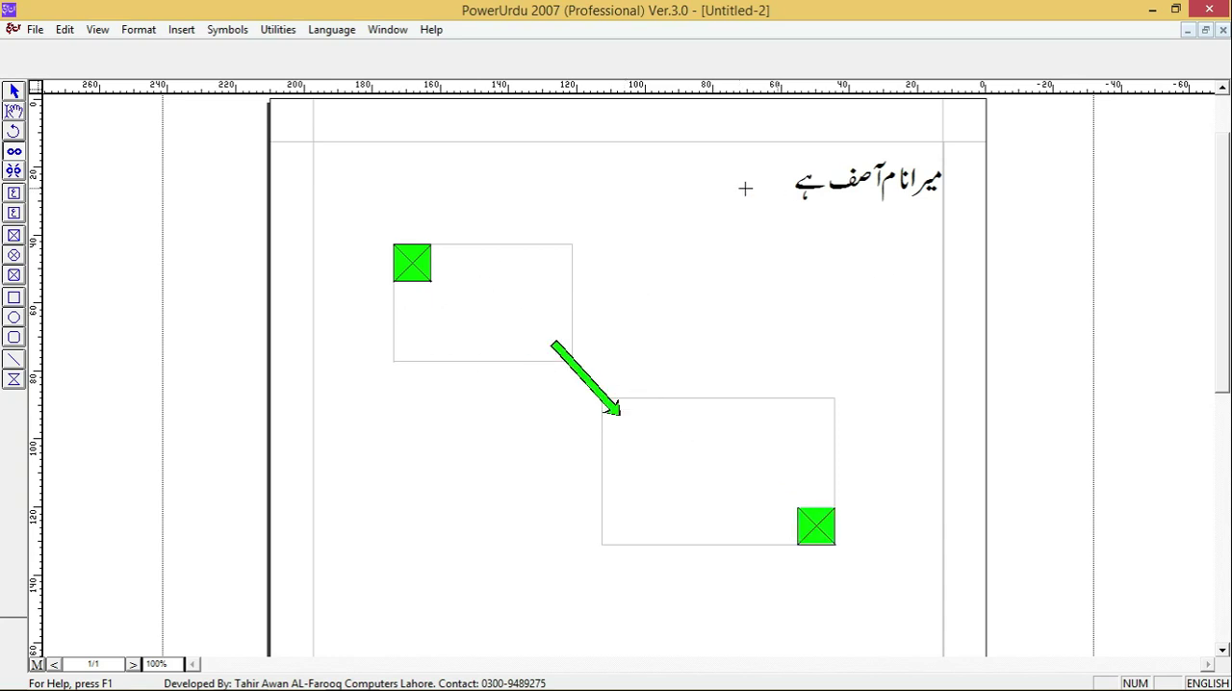
- Copy the Urdu sentence and paste it four times into the upper linked text box
left_click(13, 111)
left_click_drag(754, 164, 1026, 231)
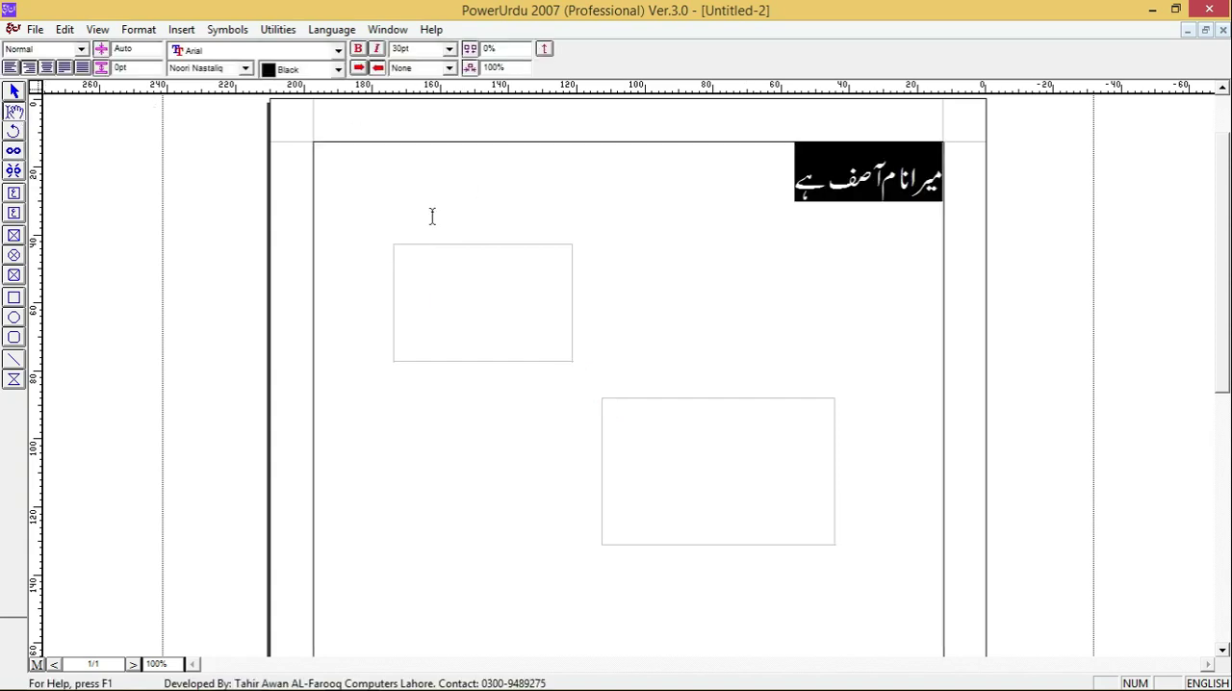
left_click(522, 289)
key("ctrl+v")
key("ctrl+v")
key("ctrl+v")
key("ctrl+v")
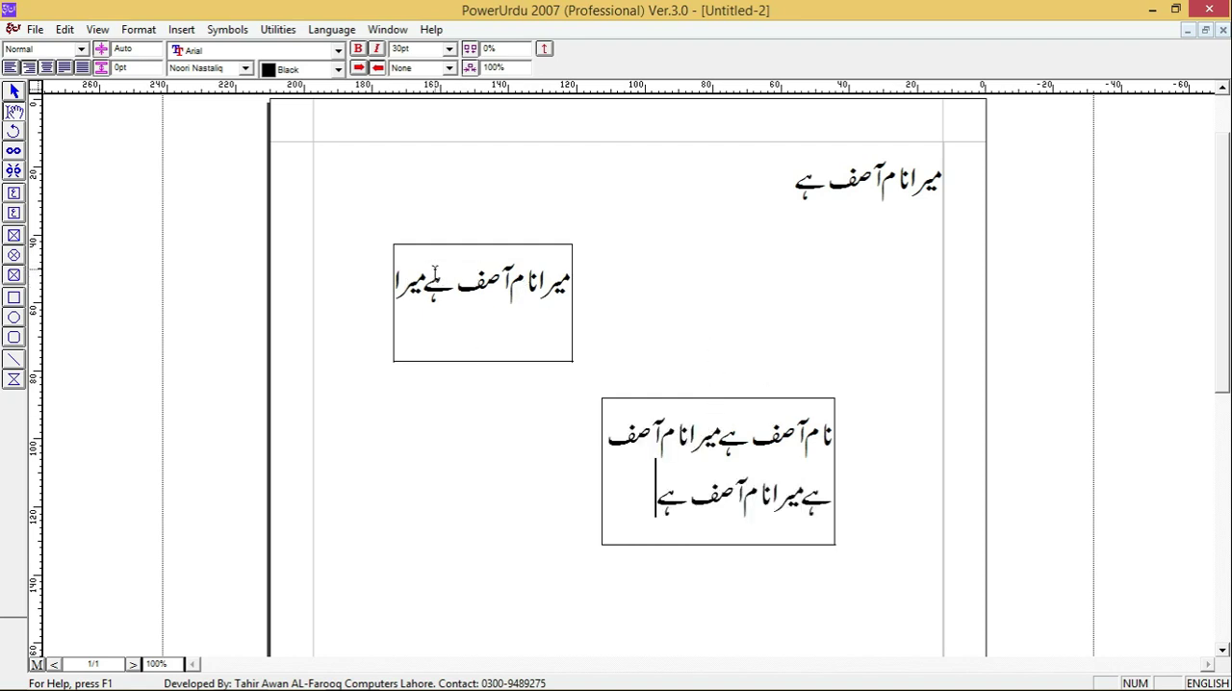
- Delete both linked text boxes from the page
left_click(15, 92)
left_click(544, 315)
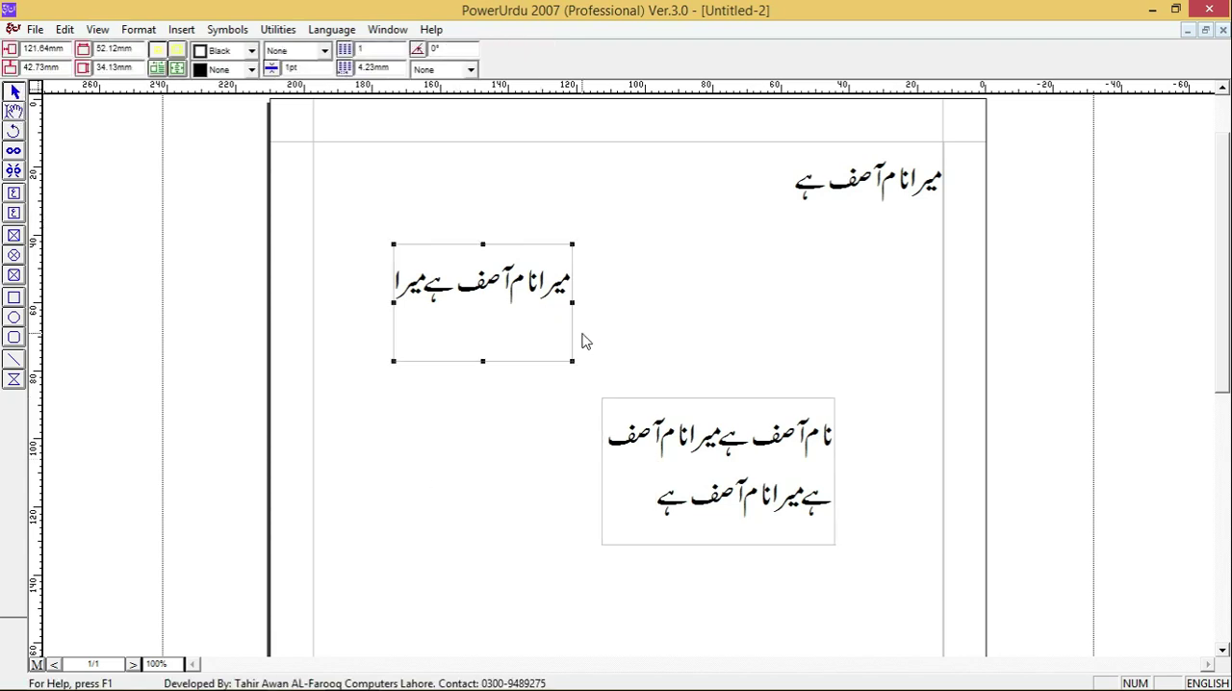
key("Delete")
left_click(685, 461)
key("Delete")
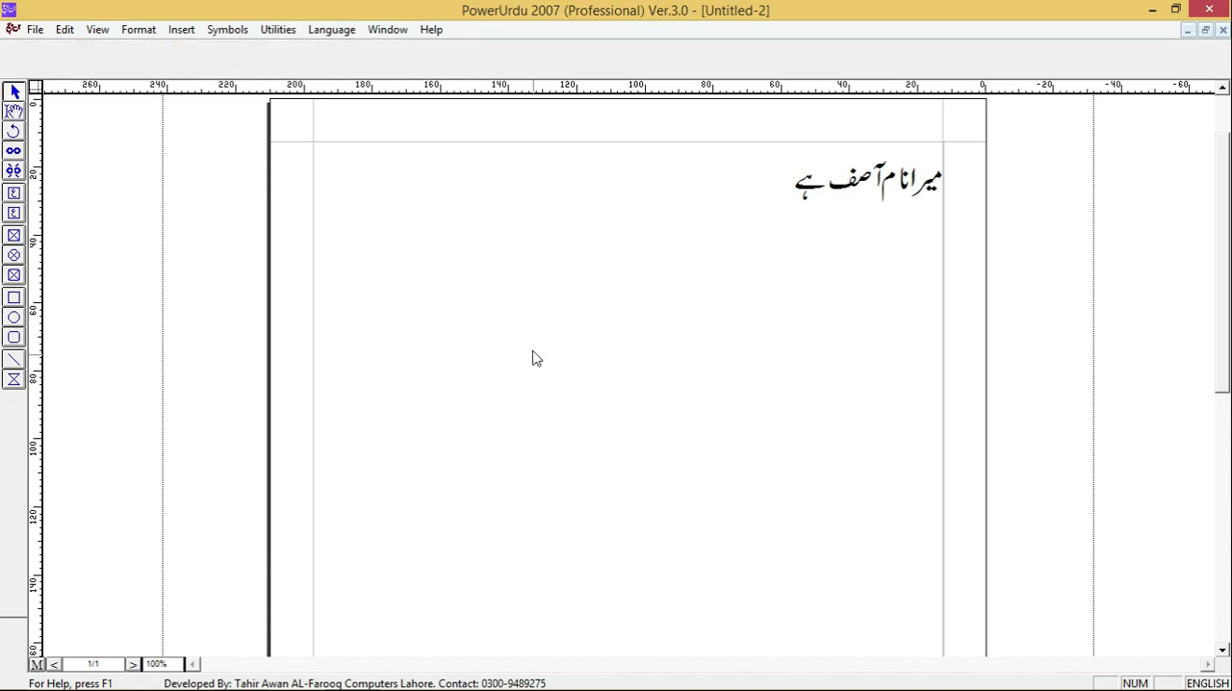
- Draw a text box below and left of the Urdu sentence, and a wider single-line title text box beneath it
left_click(14, 193)
left_click_drag(593, 320, 595, 322)
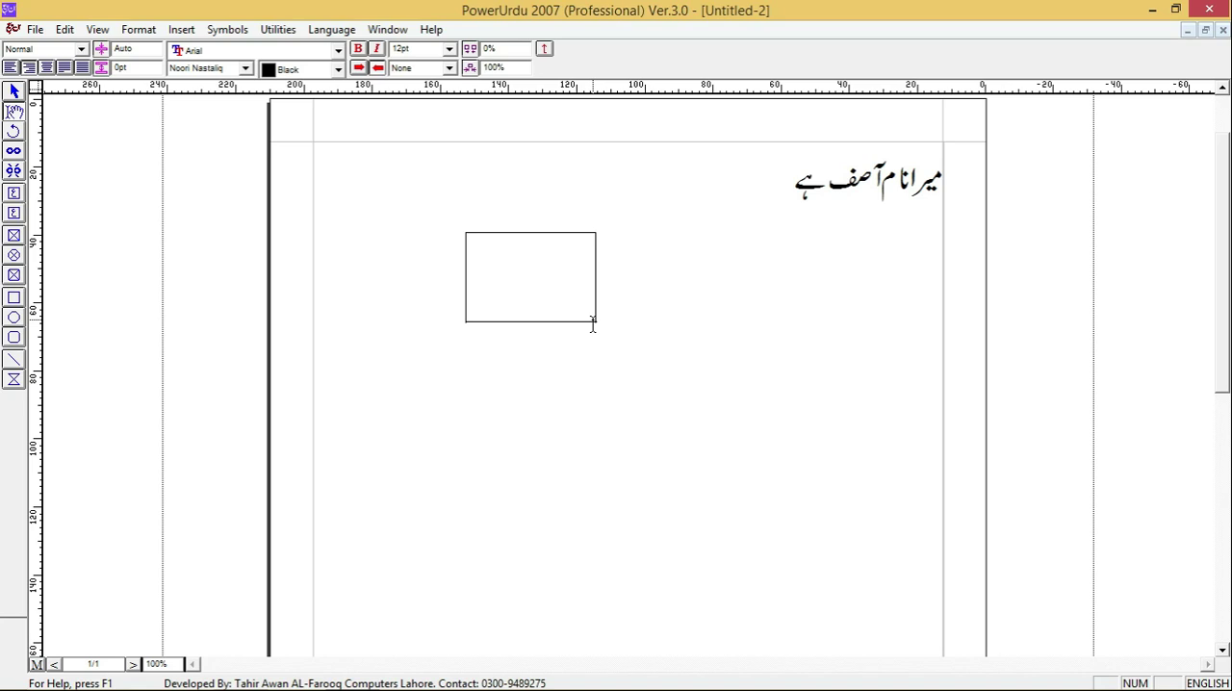
left_click(16, 214)
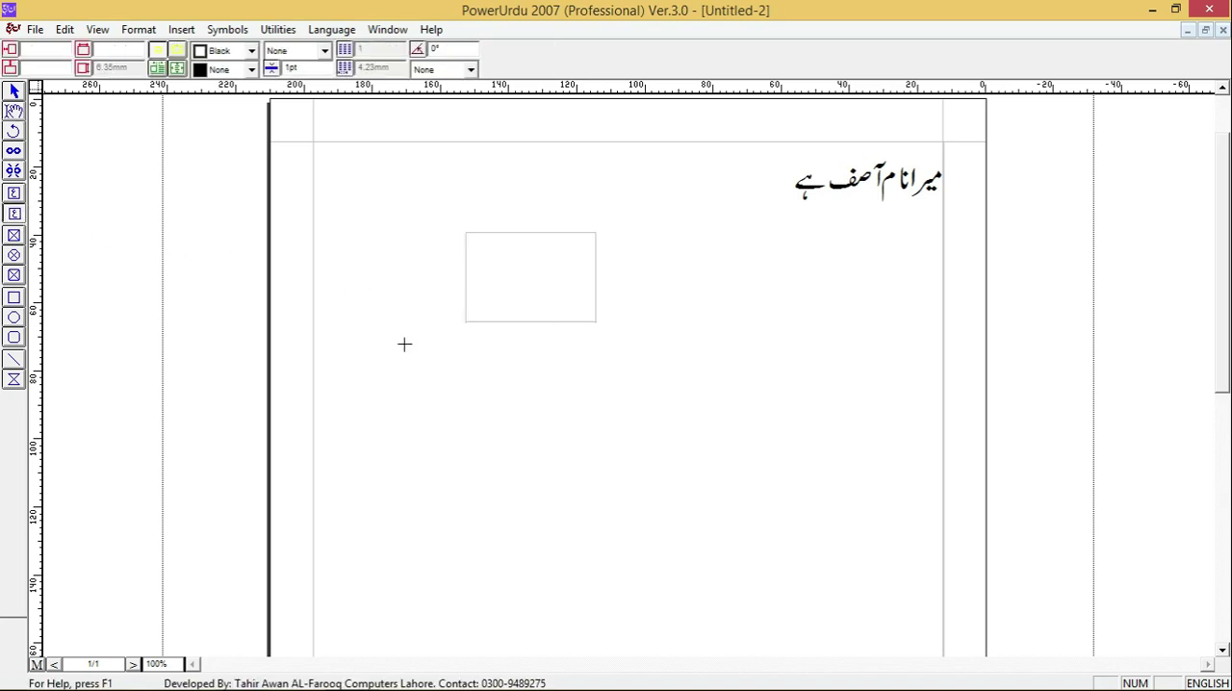
left_click_drag(396, 355, 732, 397)
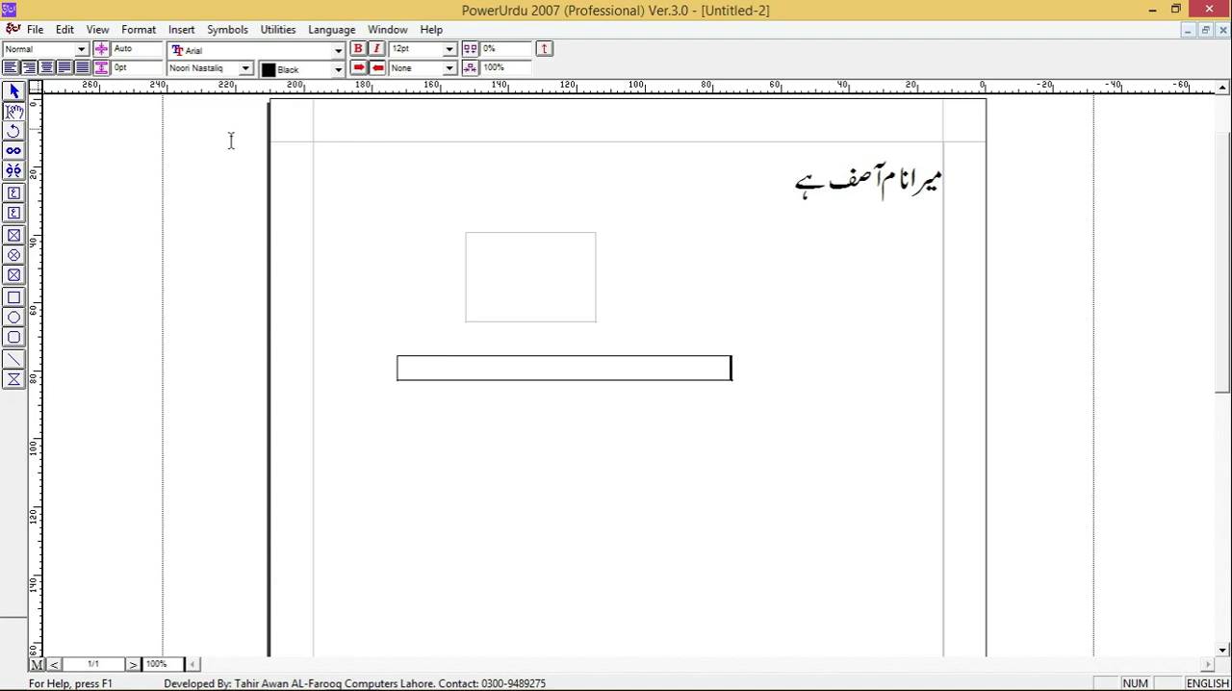
- Delete the title text box and draw another across the page's top margin, spanning from one side margin to the other
left_click(15, 92)
left_click(624, 375)
key("Delete")
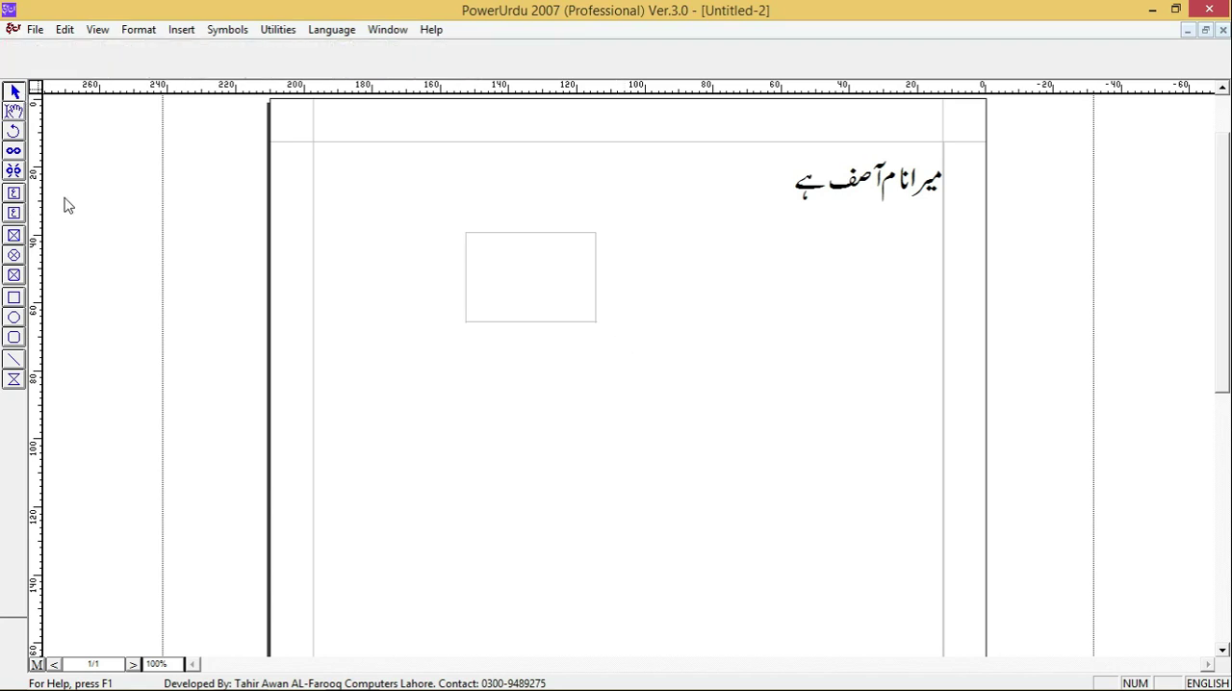
left_click(15, 213)
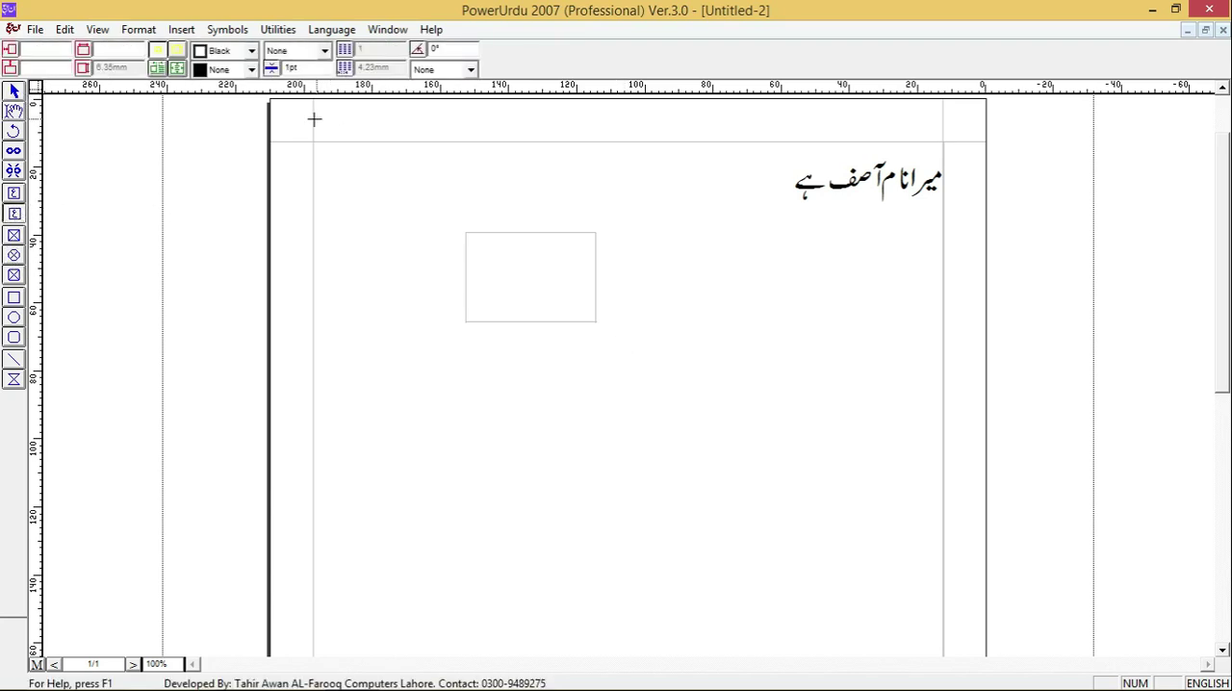
left_click_drag(321, 124, 946, 125)
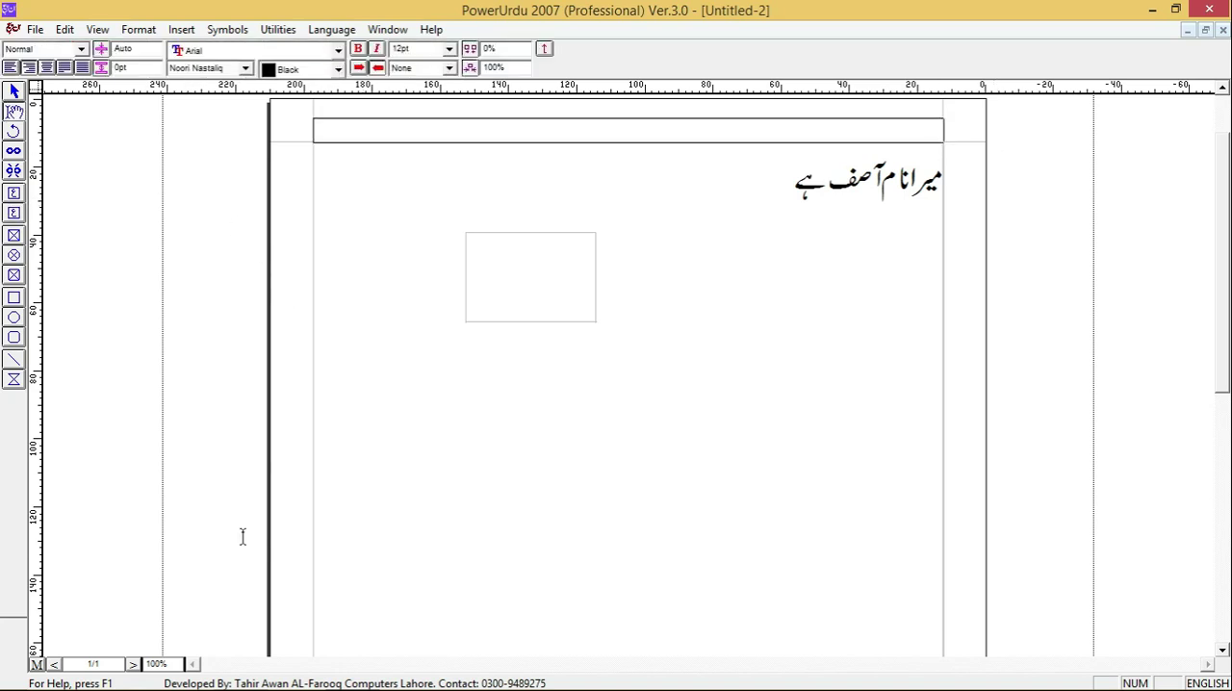
- Compare the document page and its header title box with the master page, and open the master page for editing
left_click(37, 664)
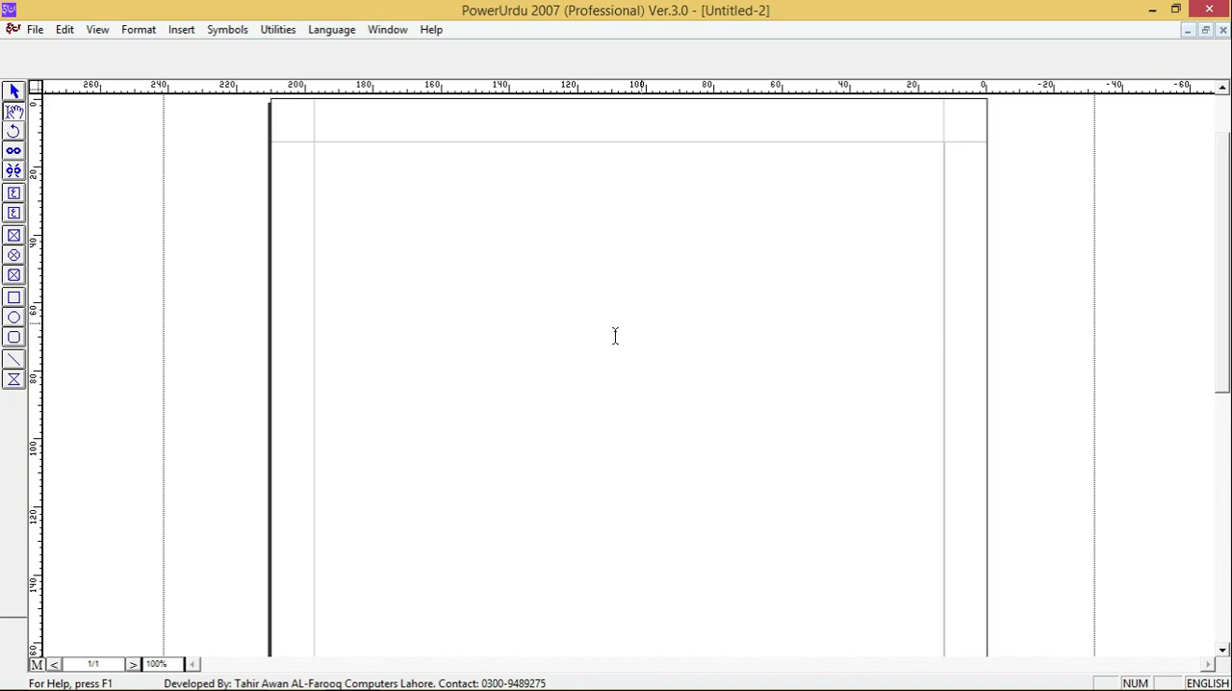
left_click(37, 664)
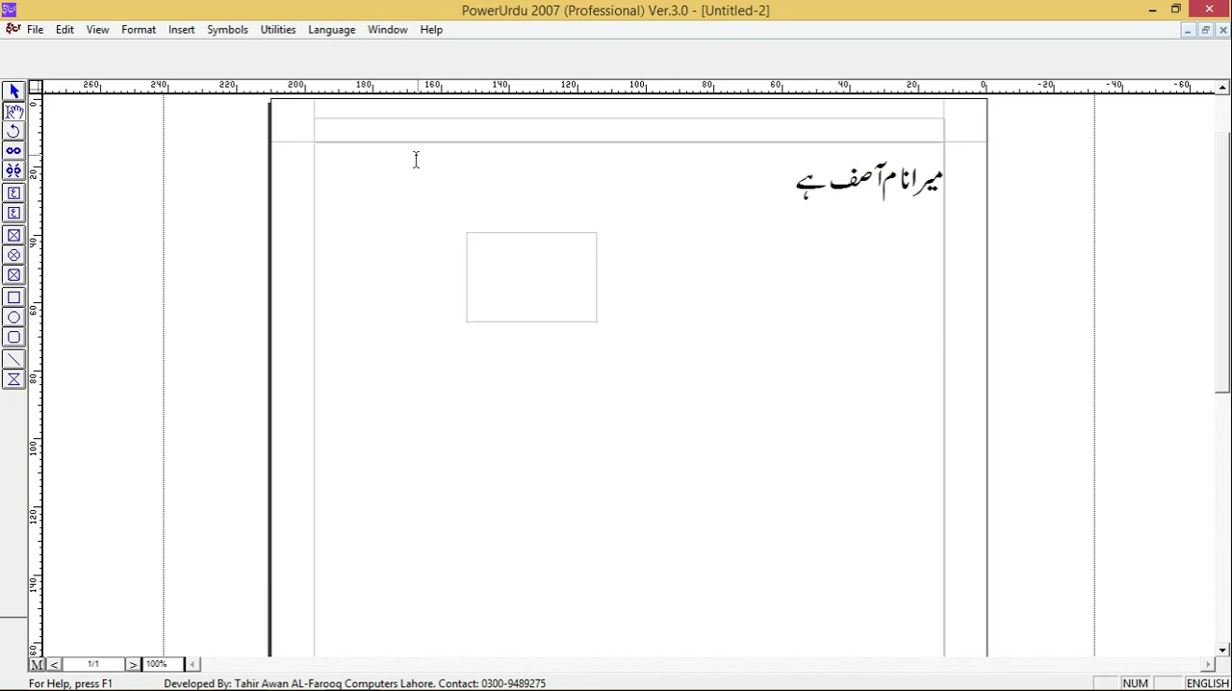
left_click(413, 128)
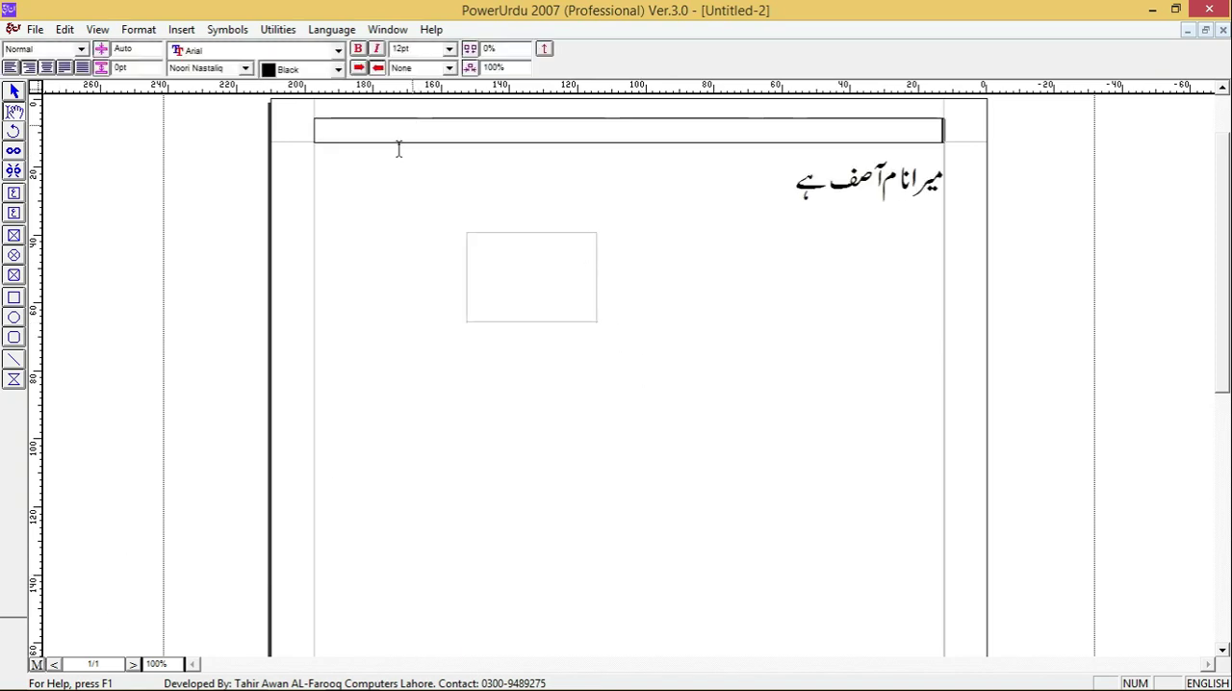
left_click(37, 664)
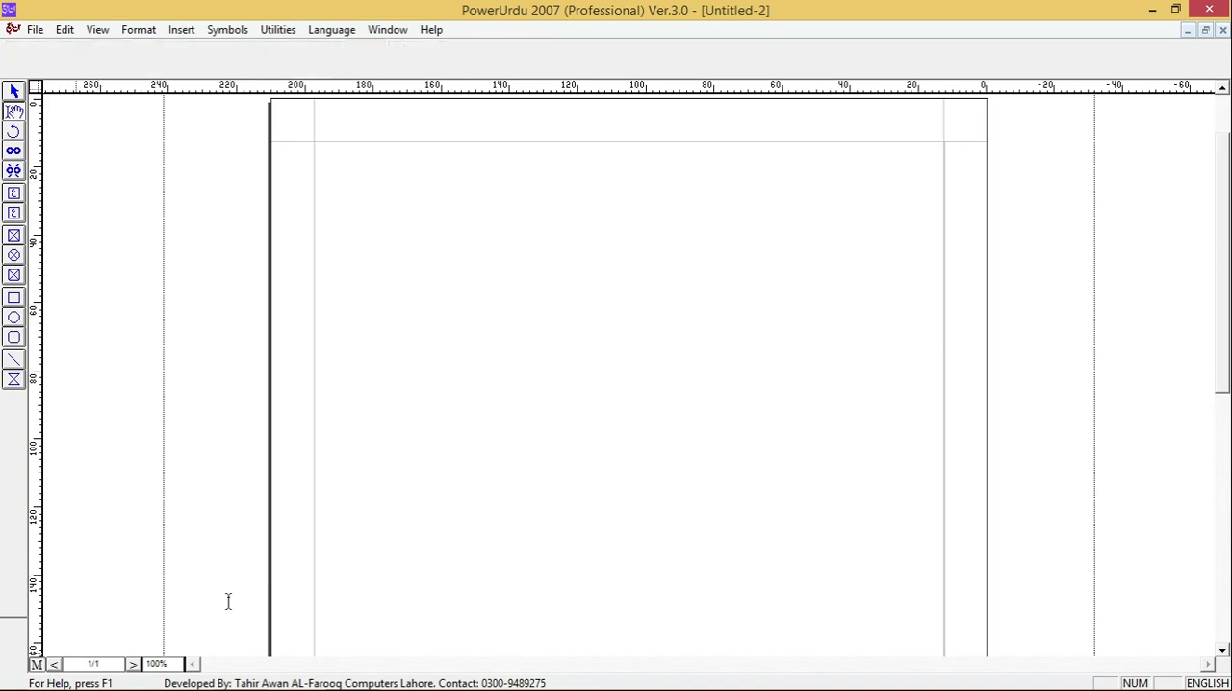
- Draw a regular text box about 185 by 7 mm across the master page's top margin and delete it
left_click(15, 193)
left_click_drag(313, 118, 943, 141)
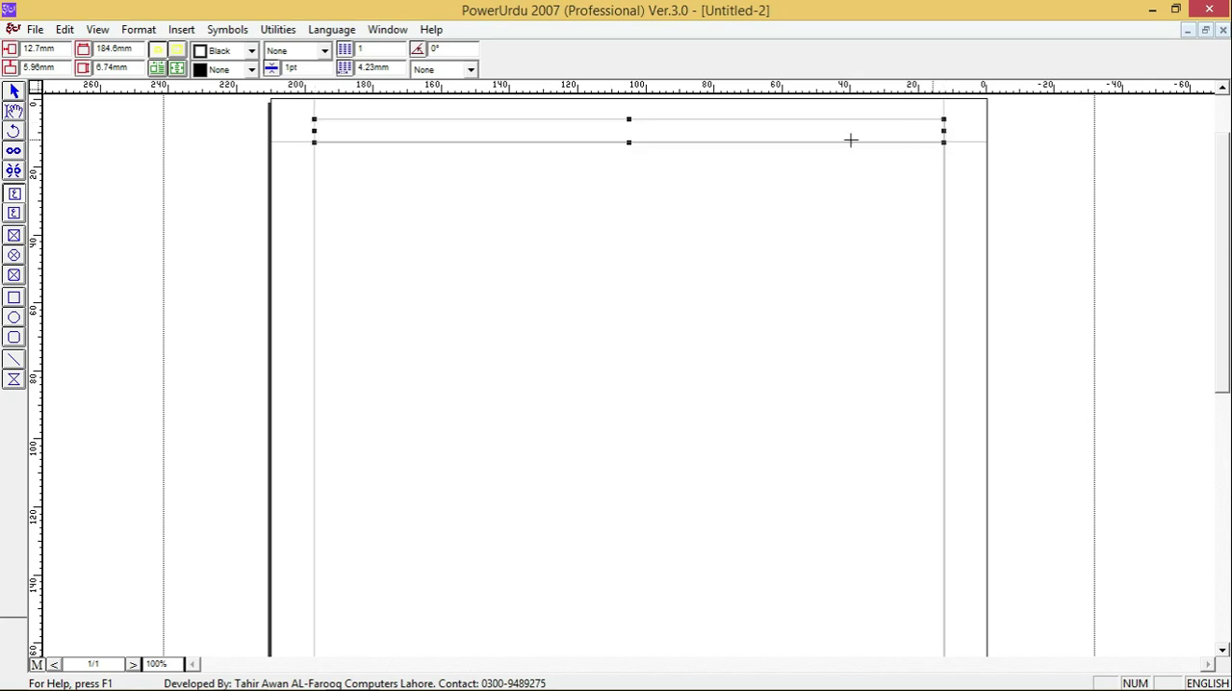
key("Delete")
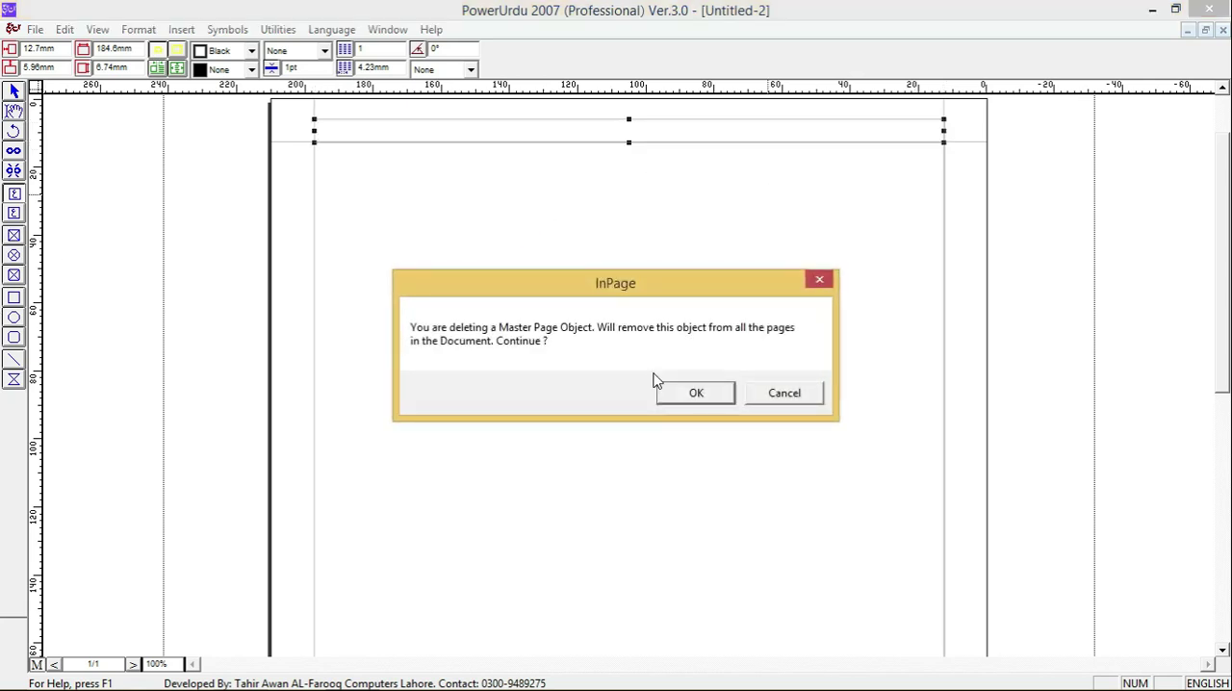
left_click(693, 393)
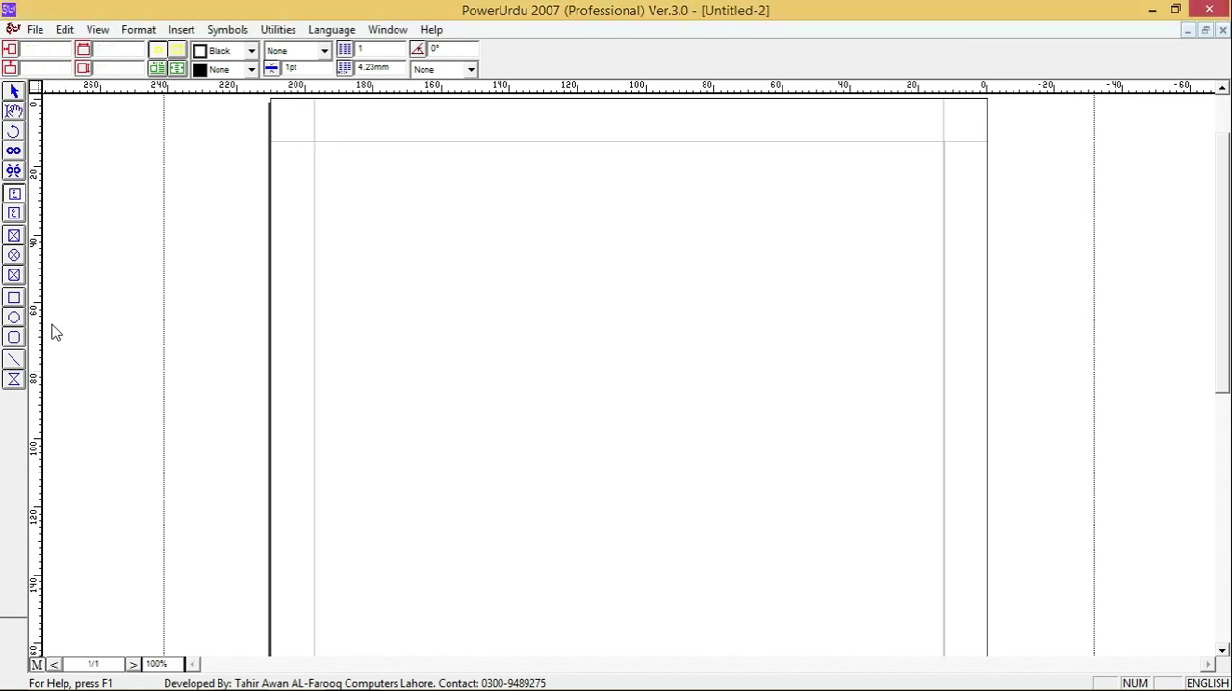
- Draw a title text box across the master page's top margin and insert a centred page number in it
left_click(13, 213)
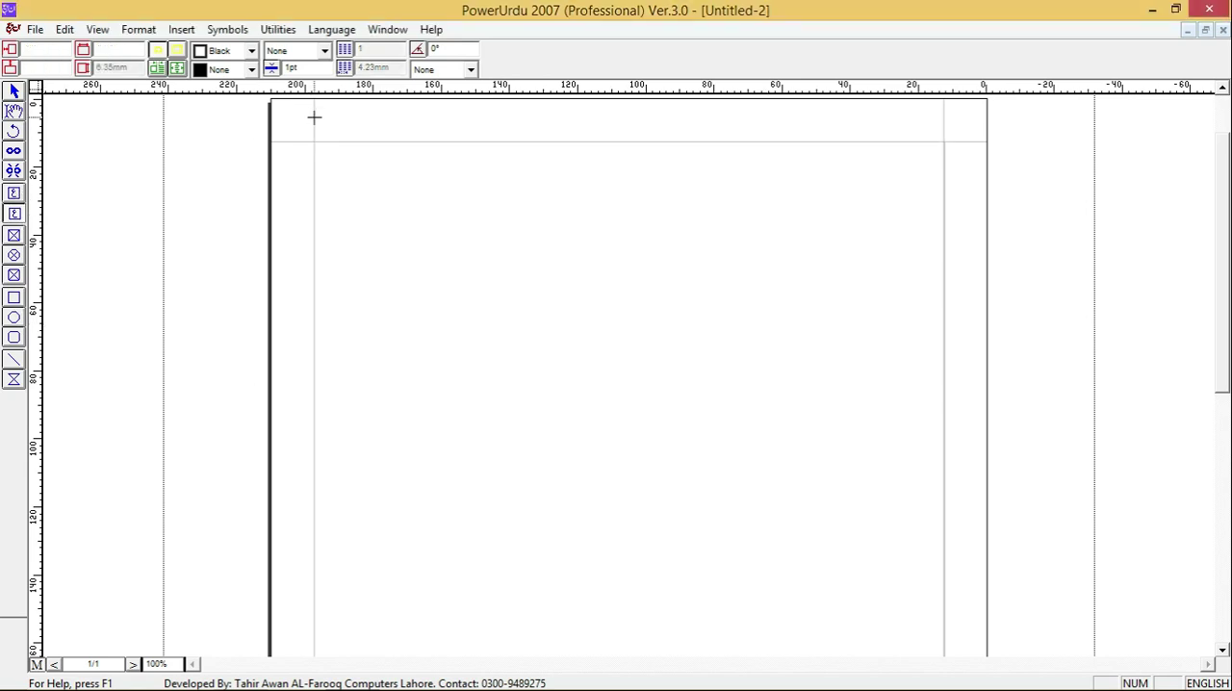
left_click_drag(745, 141, 942, 143)
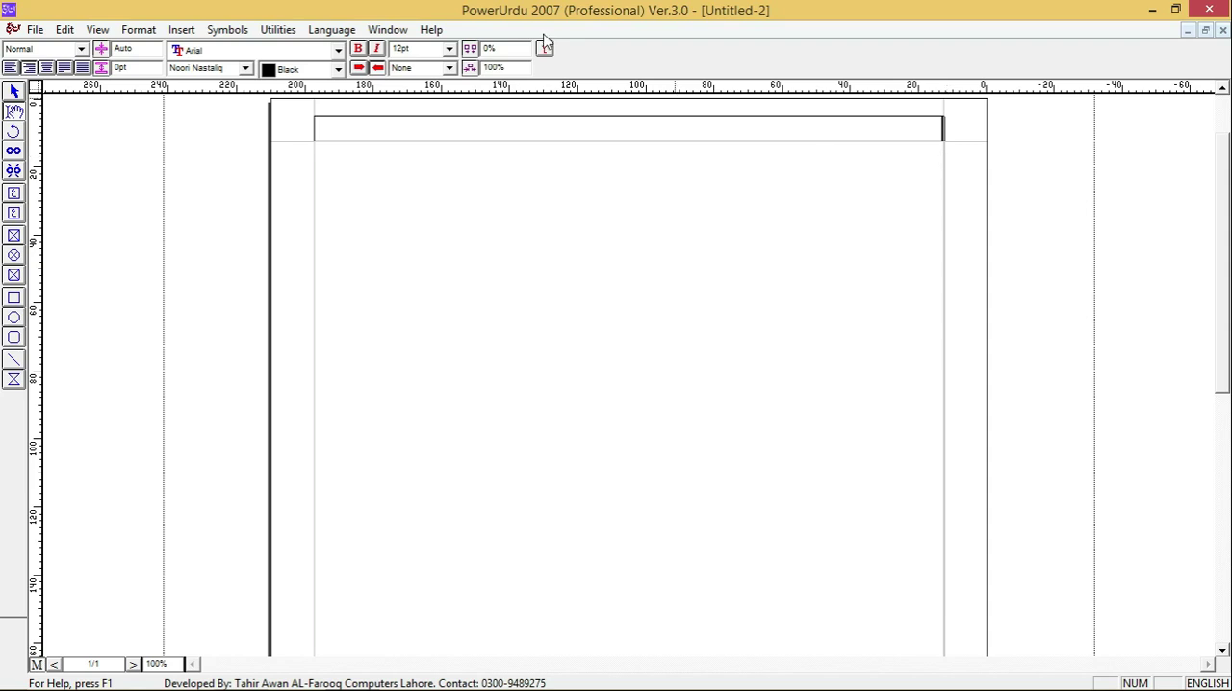
left_click(181, 30)
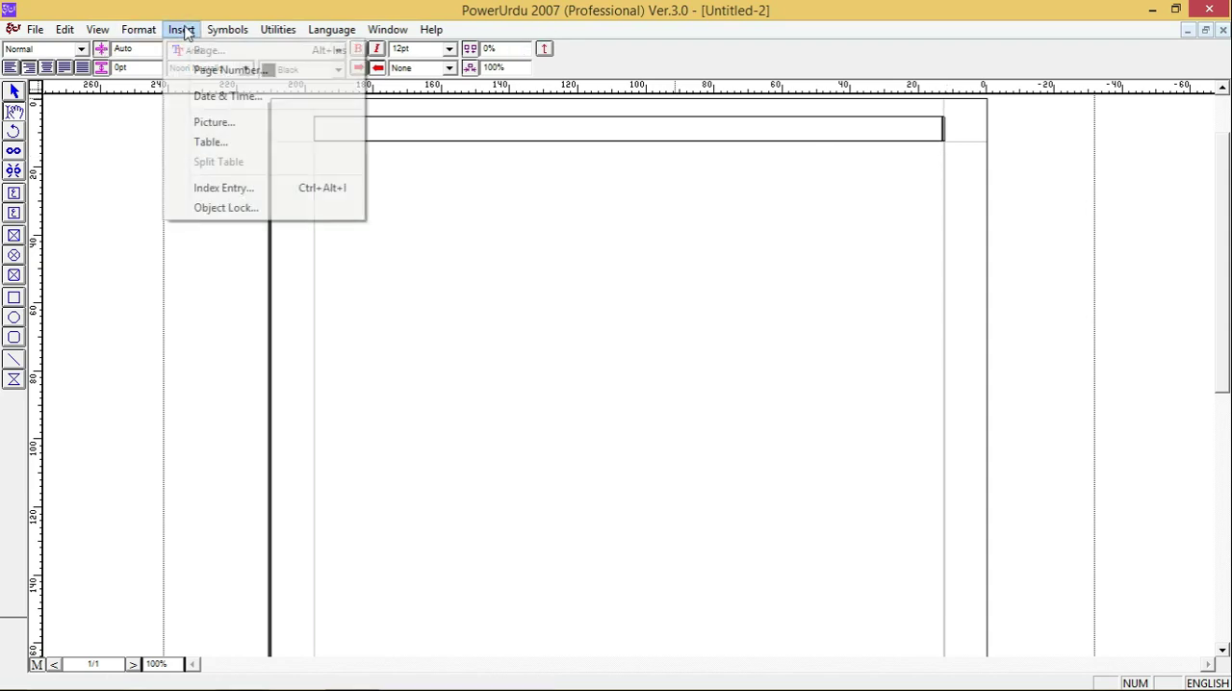
left_click(206, 68)
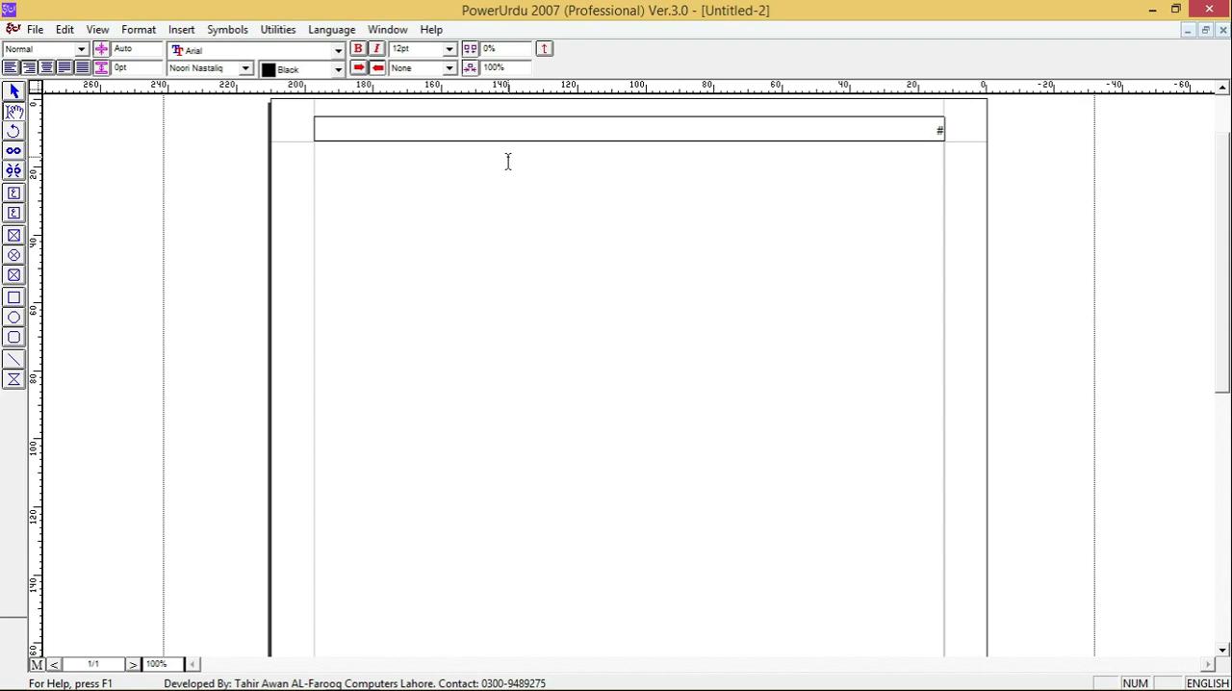
key("ctrl+e")
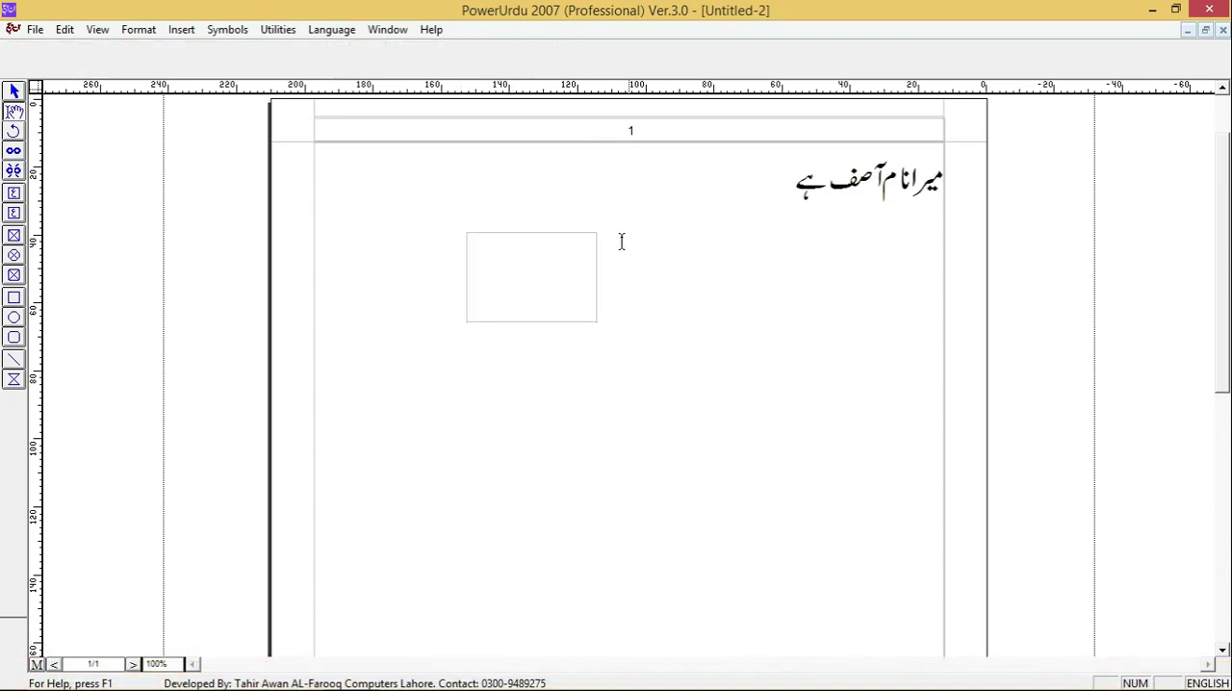
- Add blank lines after the Urdu sentence on the document page until the text runs onto a second page
left_click(567, 370)
key("Return")
key("Return")
key("Return")
key("Return")
key("Return")
key("Return")
key("Return")
key("Return")
key("Return")
key("Return")
key("Return")
key("Return")
key("Return")
key("Return")
key("Return")
key("Return")
key("Return")
key("Return")
key("Return")
key("Return")
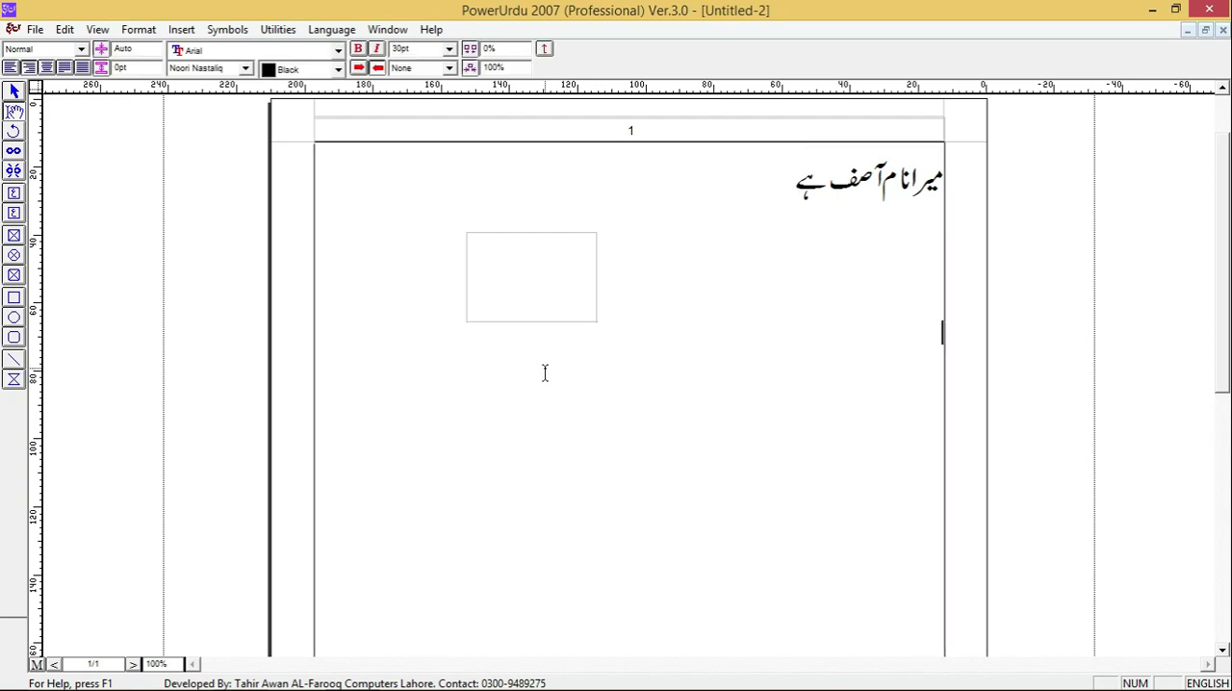
key("Return")
key("Return")
key("Return")
key("Return")
key("Return")
key("Return")
key("Return")
- Check the page number in the headers of both document pages and its placeholder on the master page
scroll(575, 351, "up", 5)
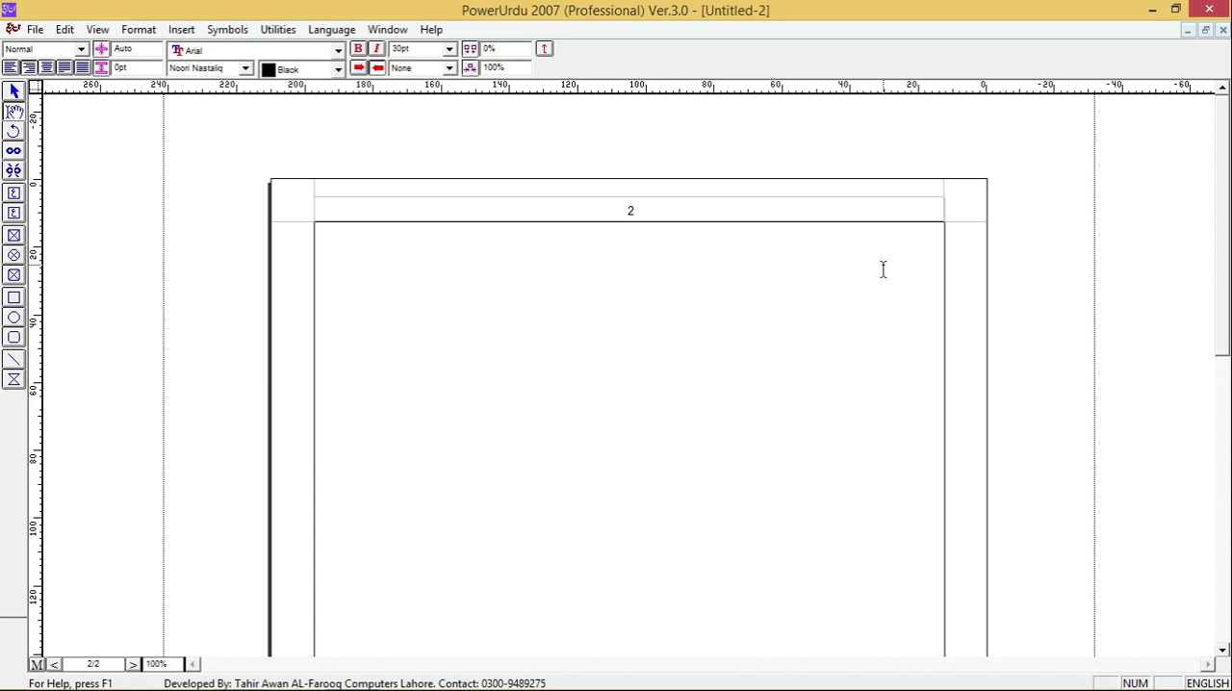
scroll(883, 268, "down", 7)
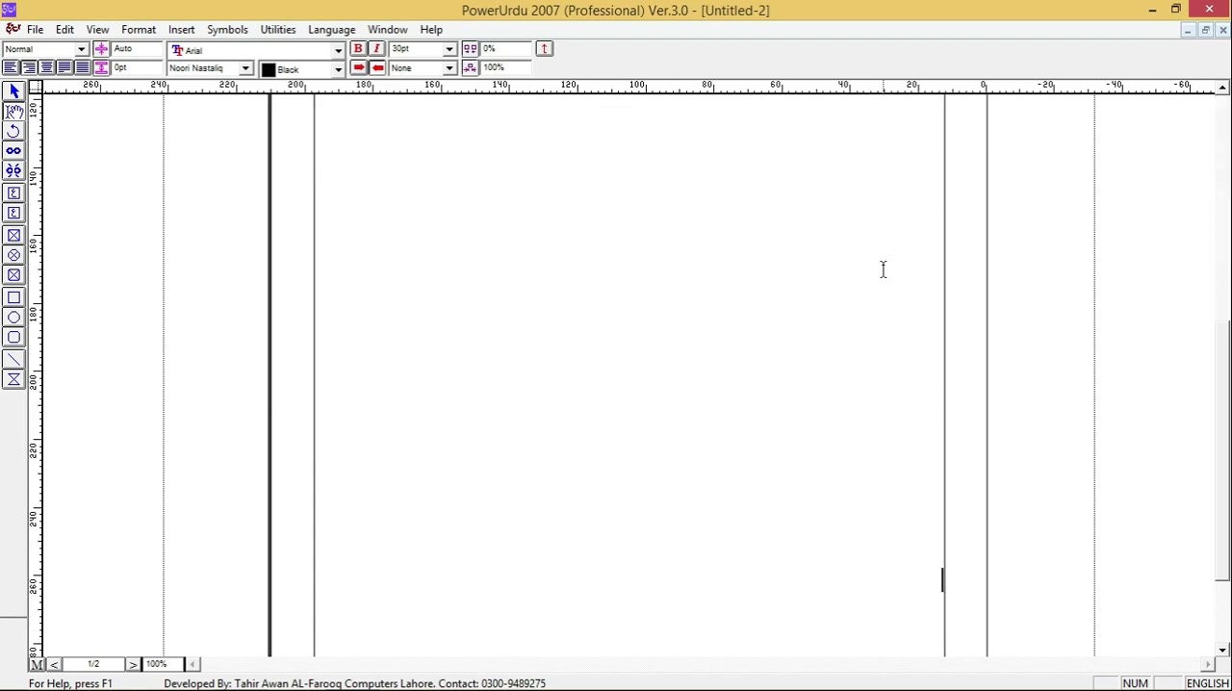
scroll(883, 268, "up", 5)
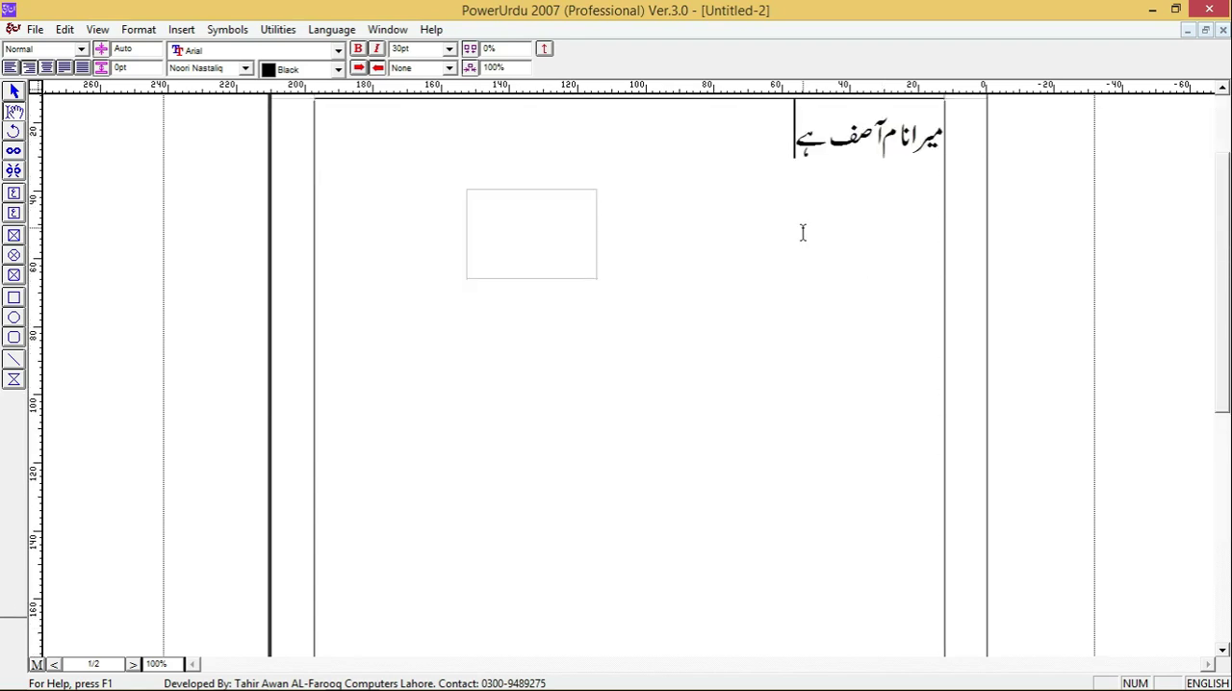
scroll(552, 385, "up", 2)
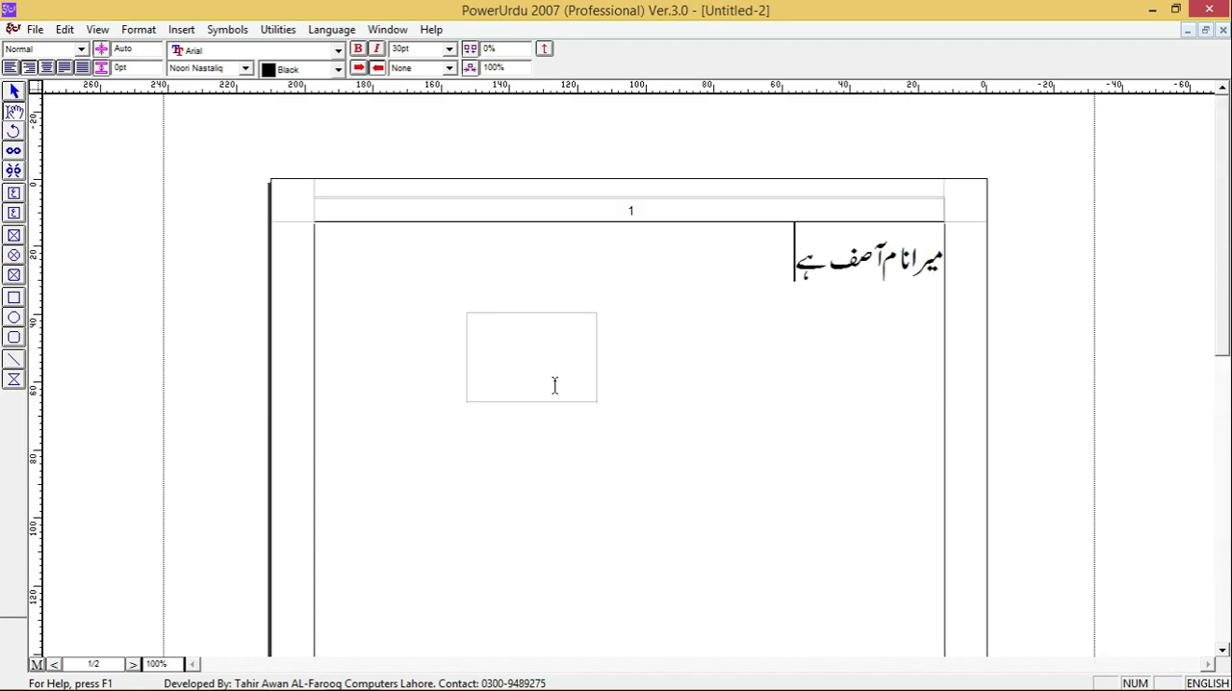
left_click(35, 664)
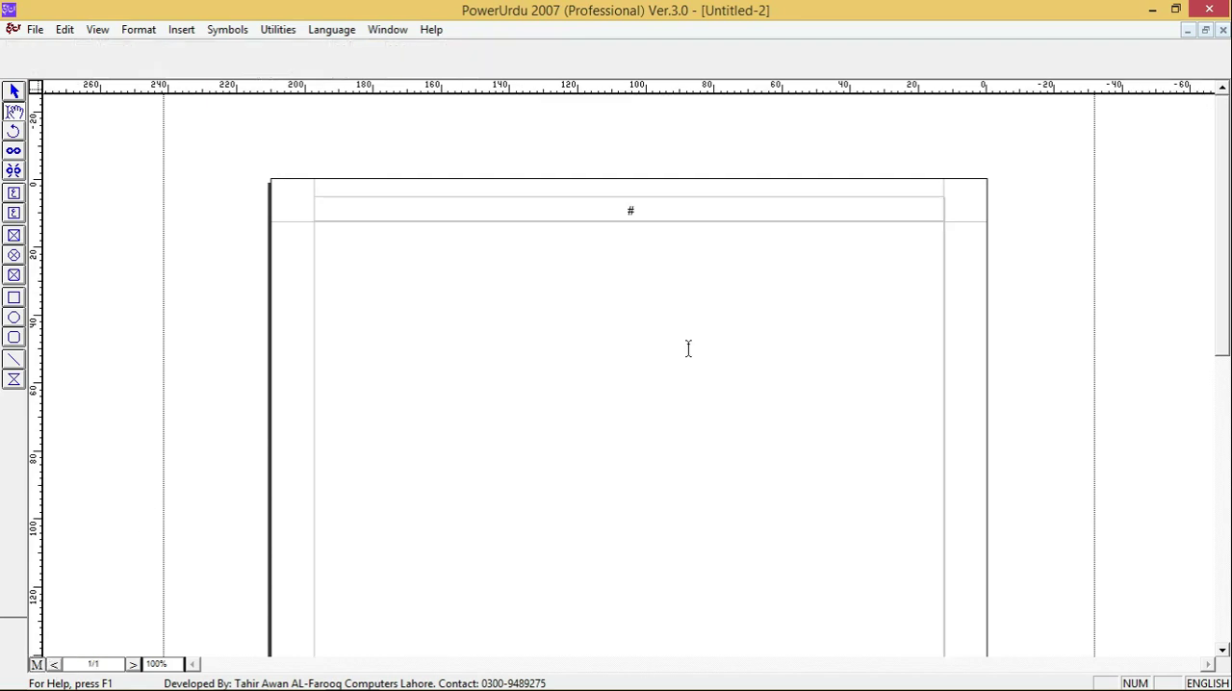
left_click(35, 664)
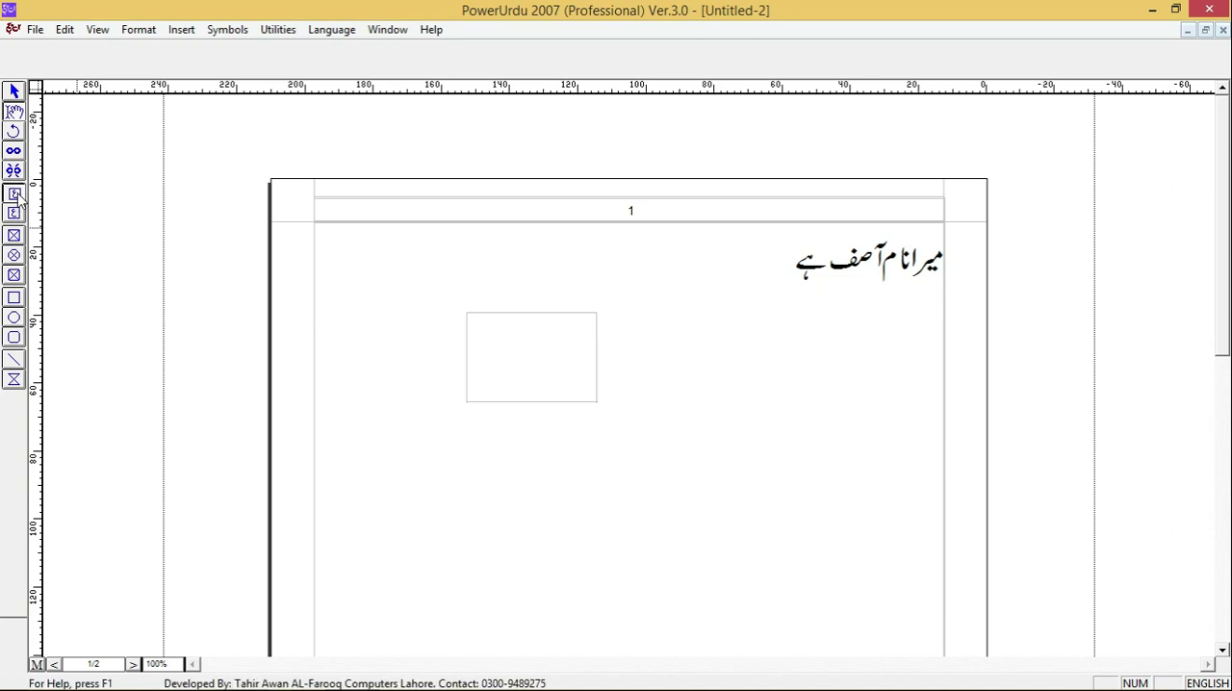
- Delete the empty text box below the Urdu sentence on page 1
left_click(13, 213)
left_click(8, 90)
left_click(539, 340)
key("Delete")
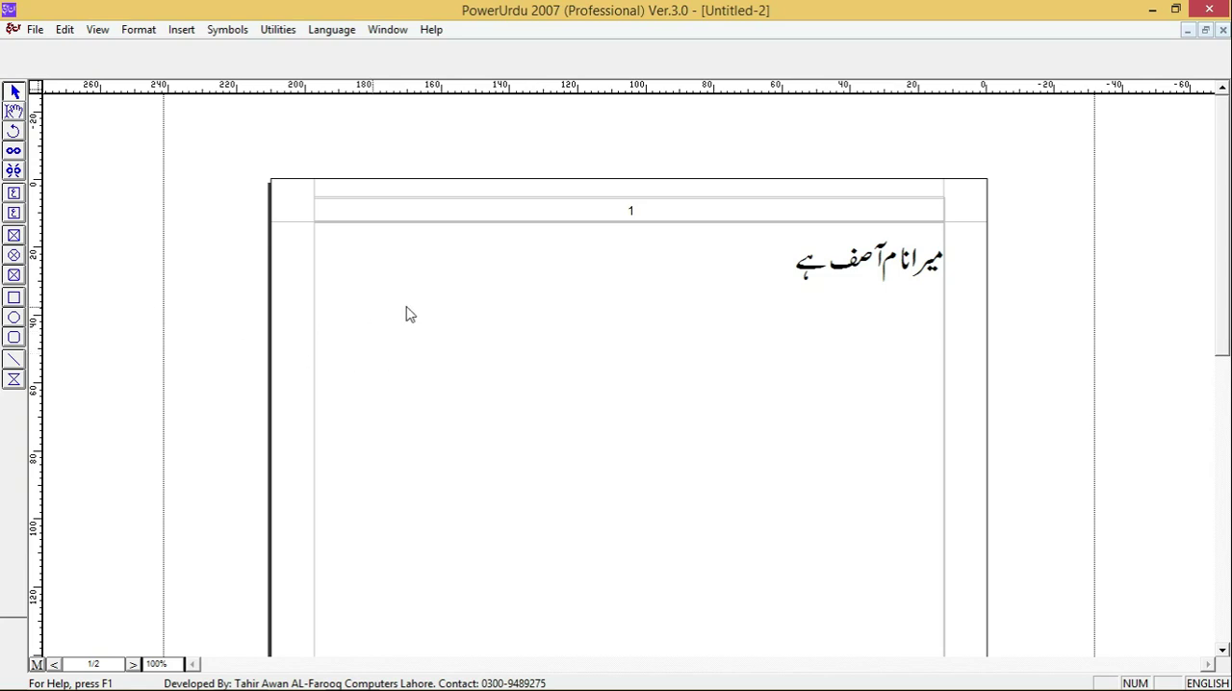
- Draw a rectangular picture box below the sentence, import the picture eieieeieieextra into it, and delete the box
left_click(14, 236)
left_click_drag(486, 382, 680, 507)
double_click(598, 436)
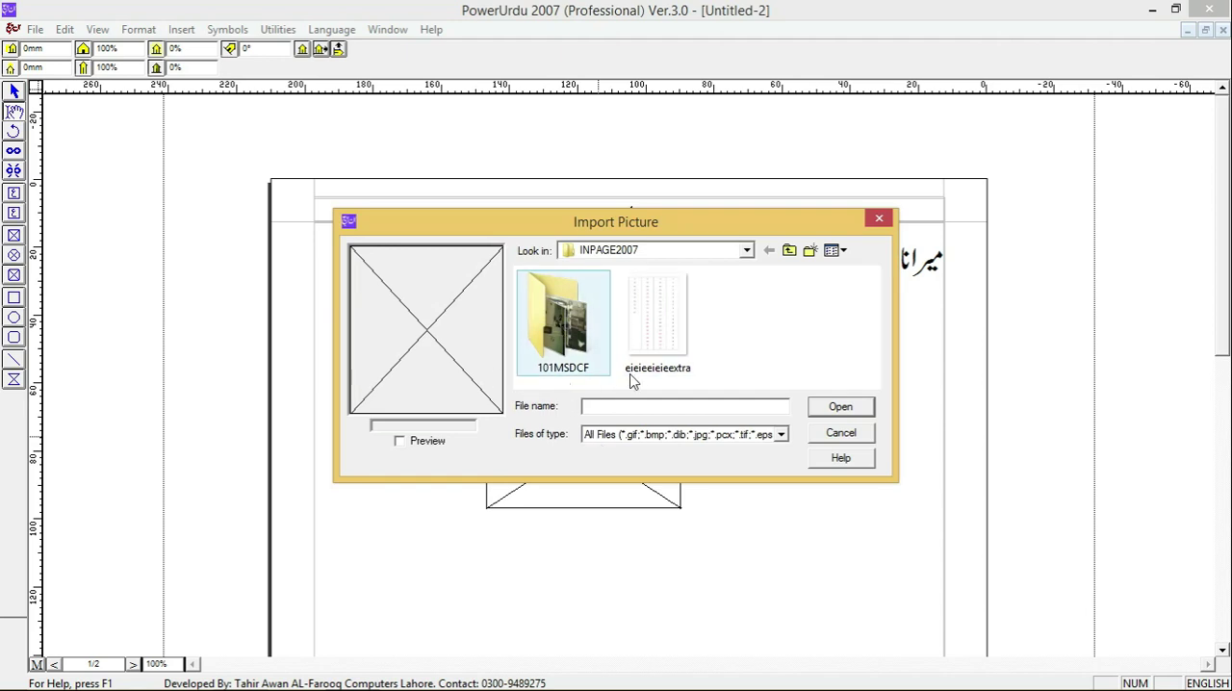
double_click(674, 333)
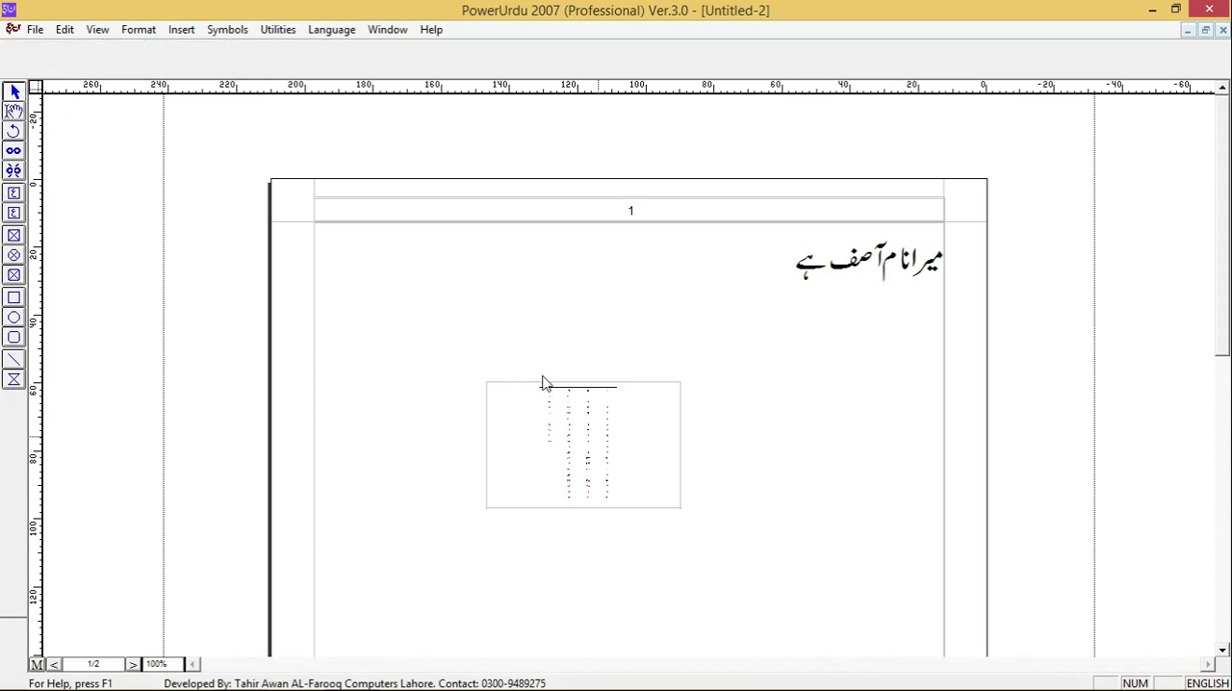
left_click(561, 409)
key("Delete")
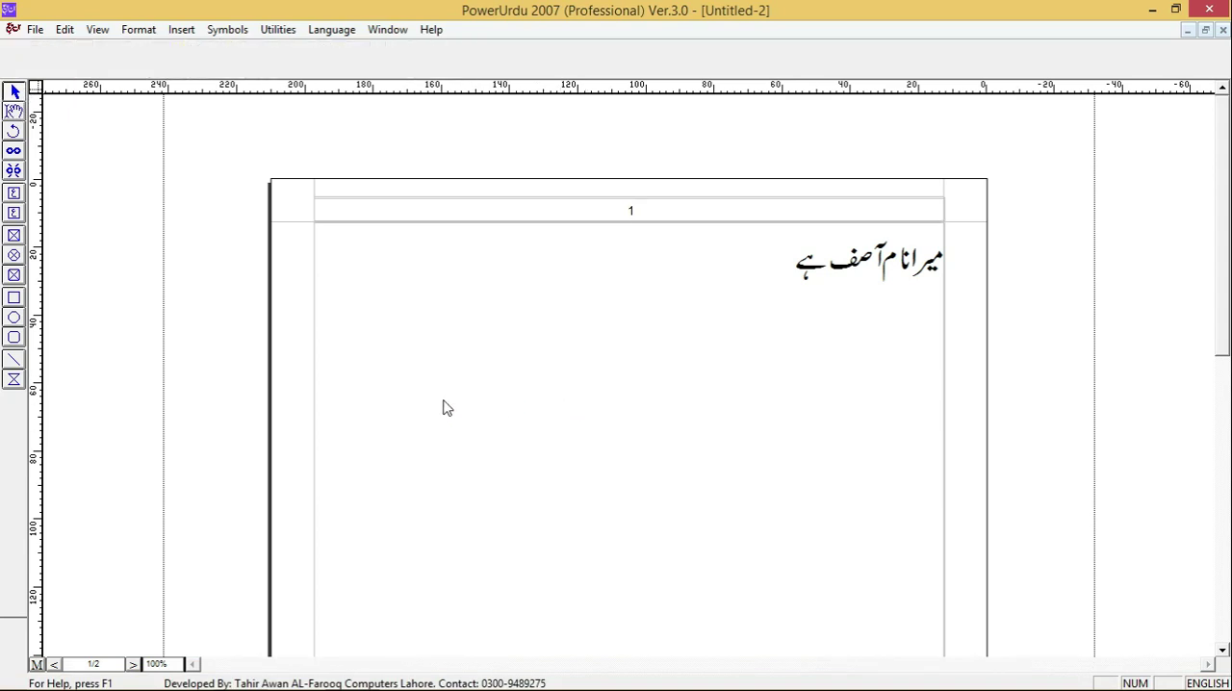
- Draw a rectangle about 50 by 37 mm against page 1's left margin and delete it
left_click(13, 298)
left_click_drag(315, 296, 485, 421)
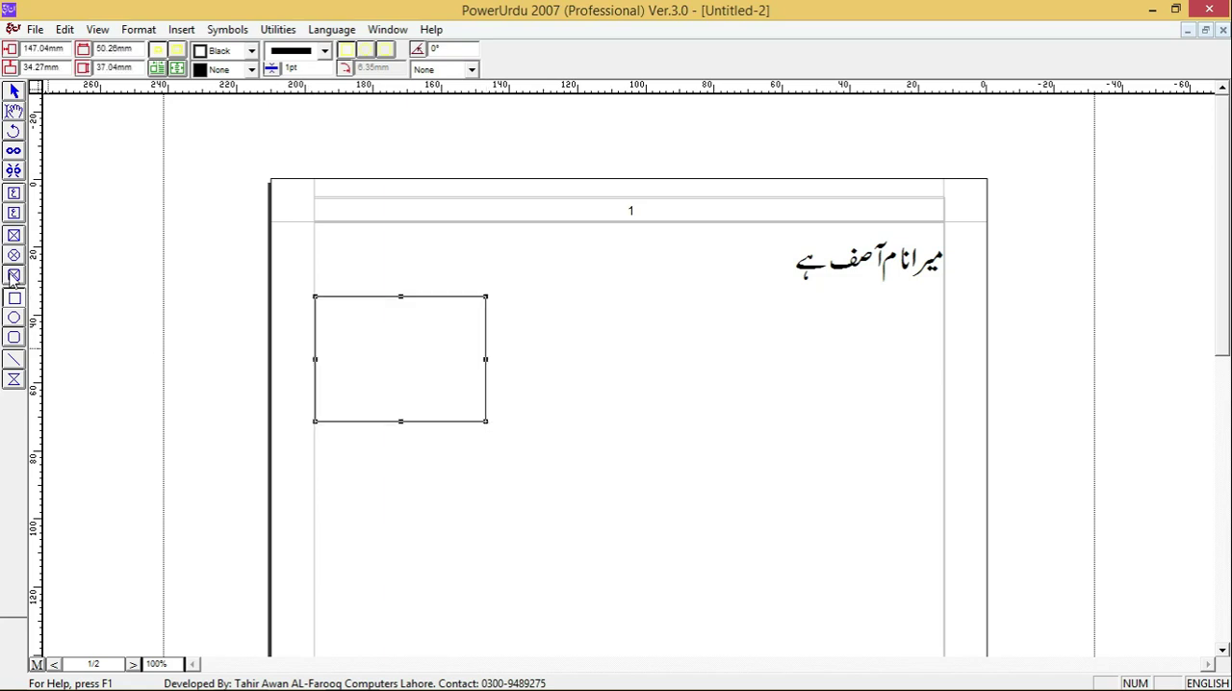
left_click(15, 379)
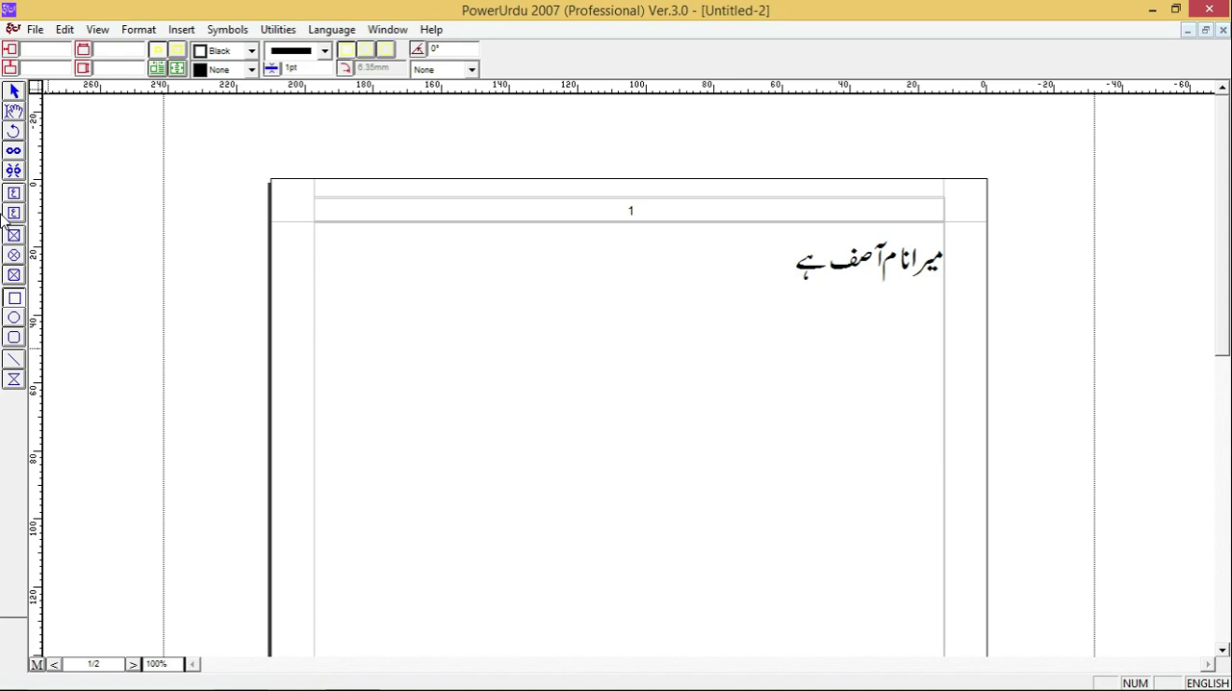
left_click(14, 359)
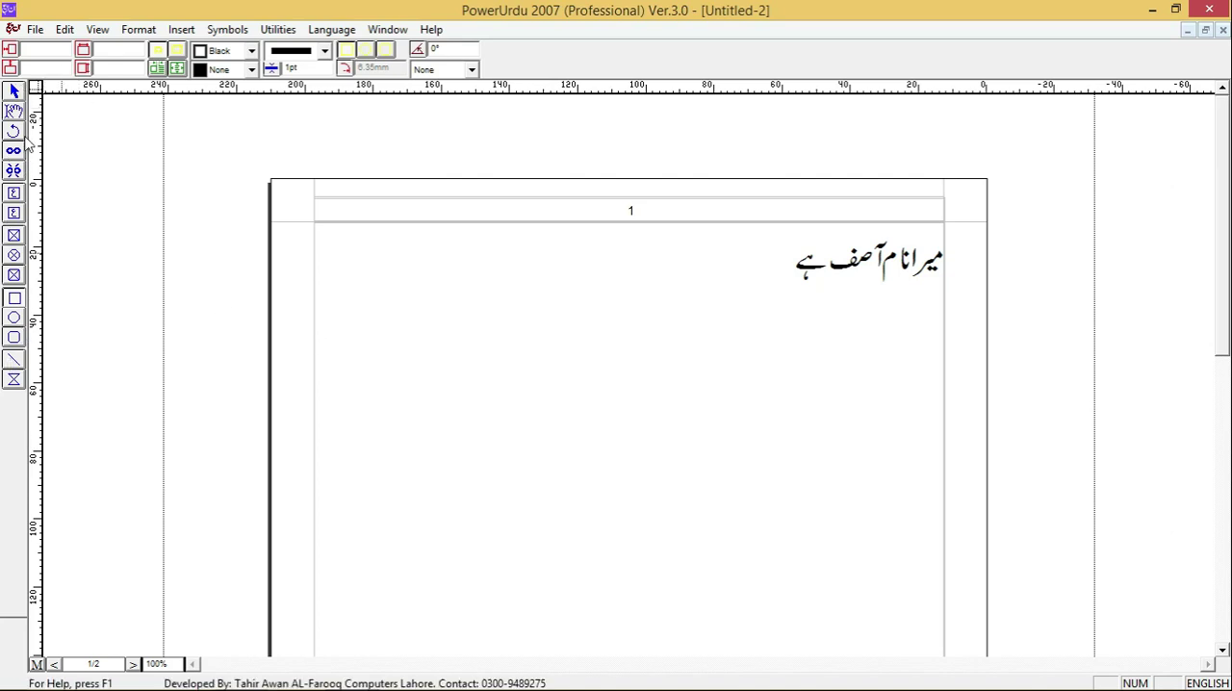
- Switch to the text editing tool and place the cursor in page 1's main text frame
left_click(15, 114)
left_click(455, 333)
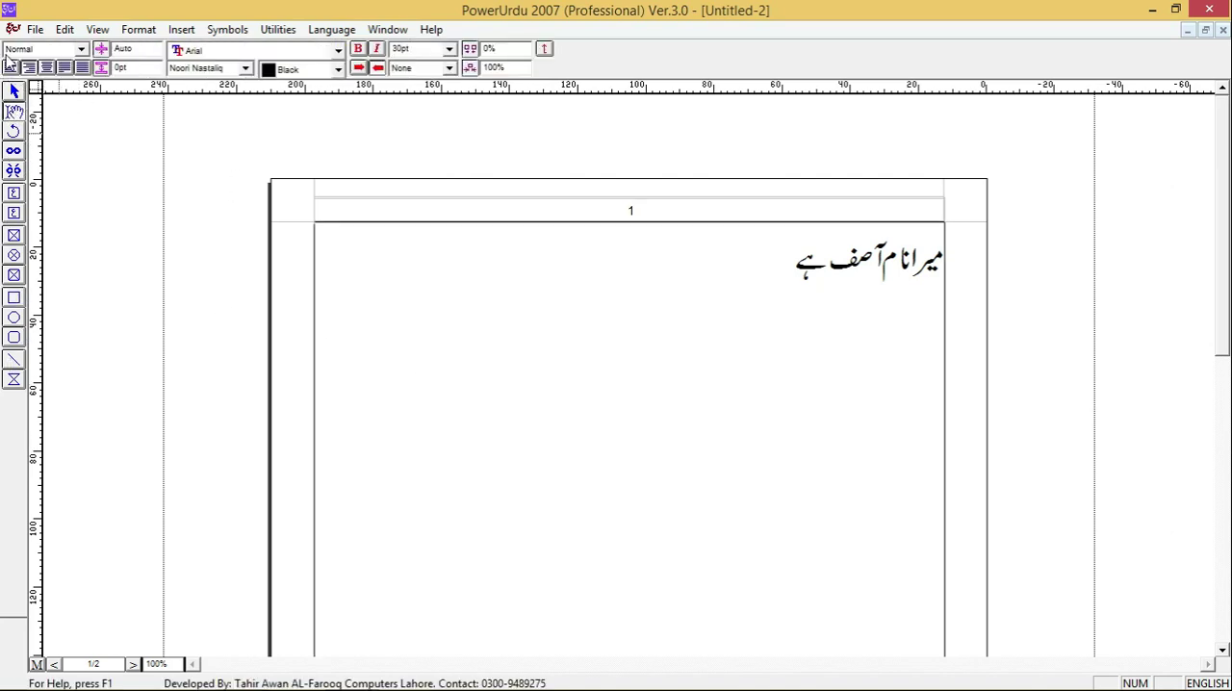
- Set up exporting page 1 as an Encapsulated PostScript picture named fgada, and cancel the export
left_click(36, 30)
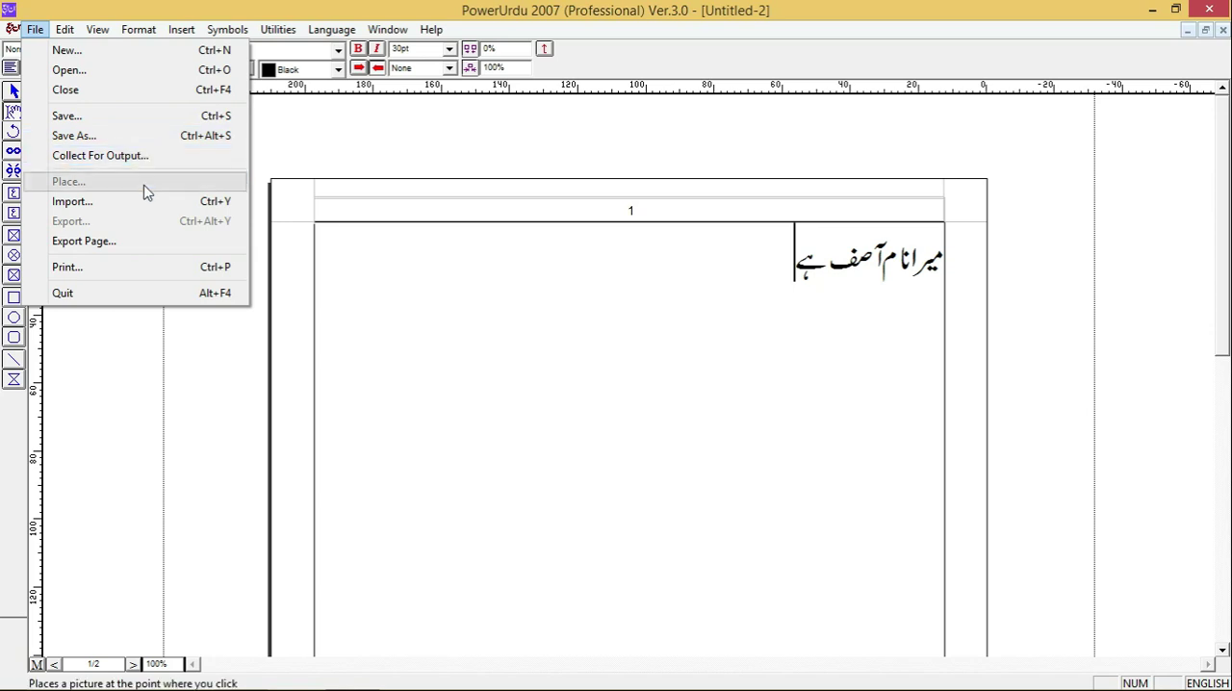
left_click(154, 248)
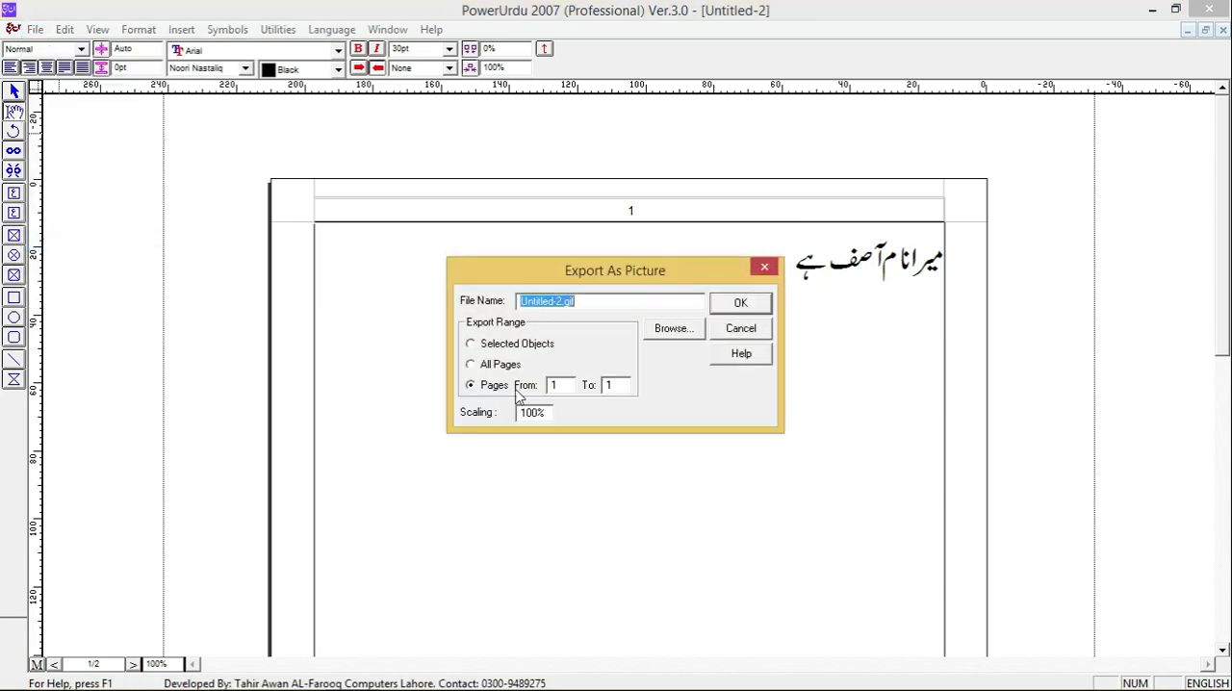
left_click(689, 329)
left_click(605, 452)
left_click(597, 457)
left_click(589, 472)
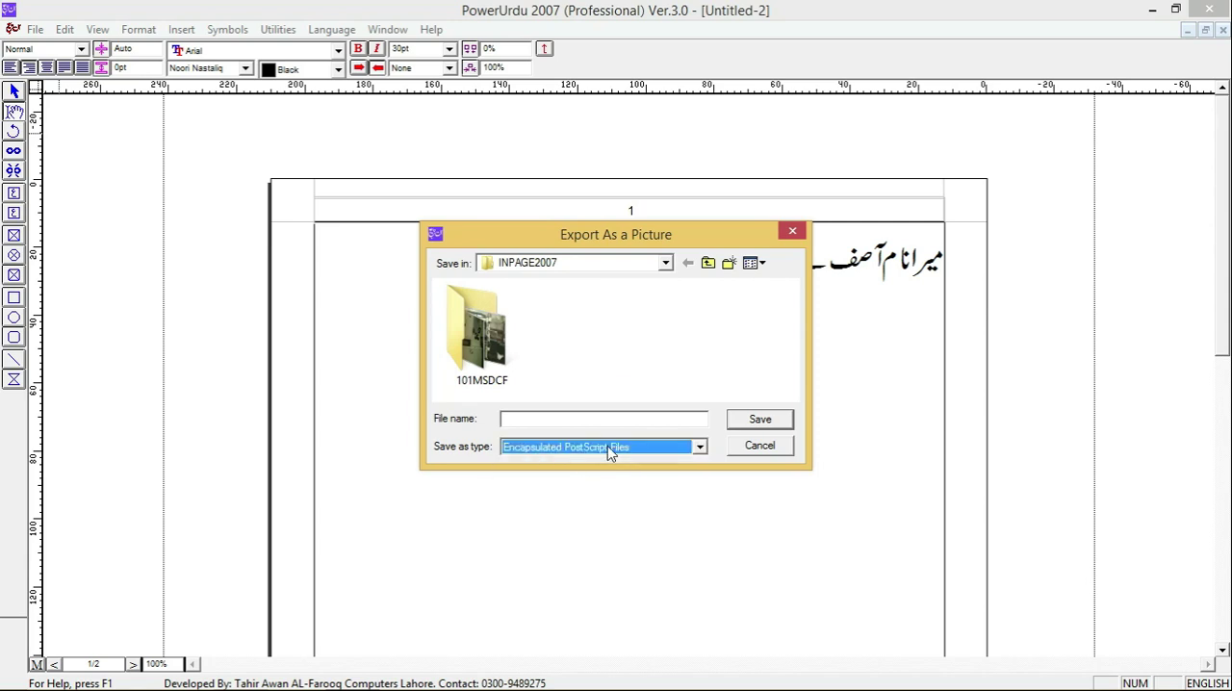
left_click(548, 424)
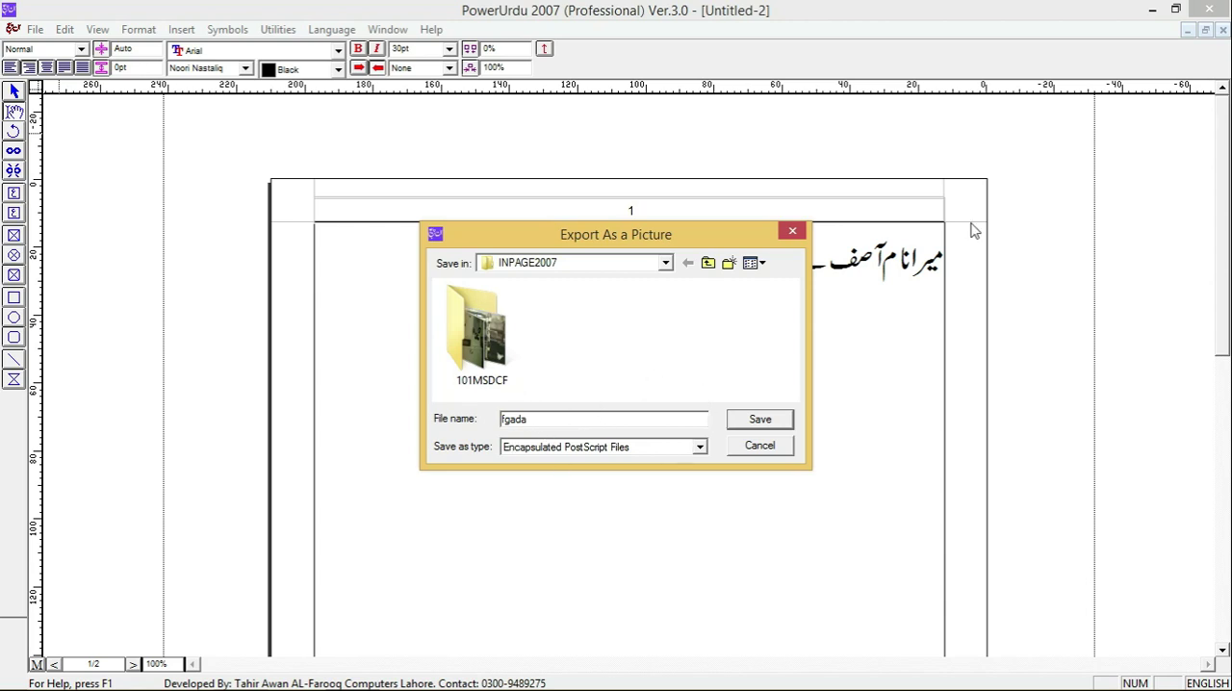
left_click(794, 233)
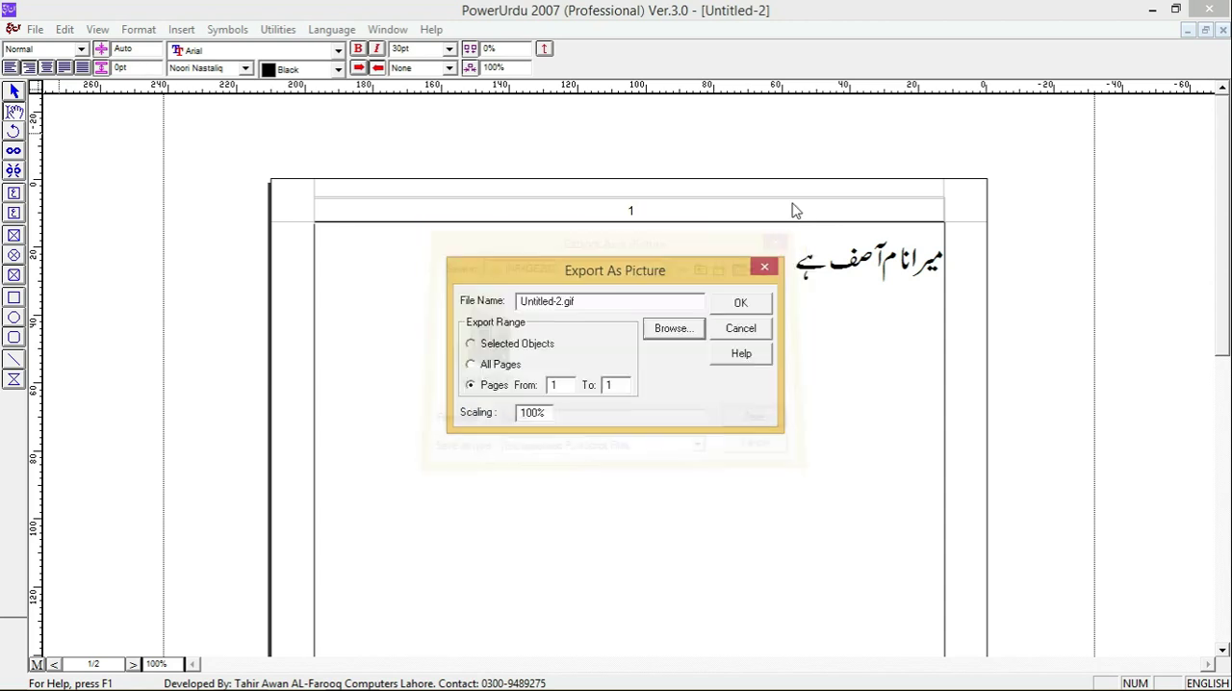
left_click(766, 269)
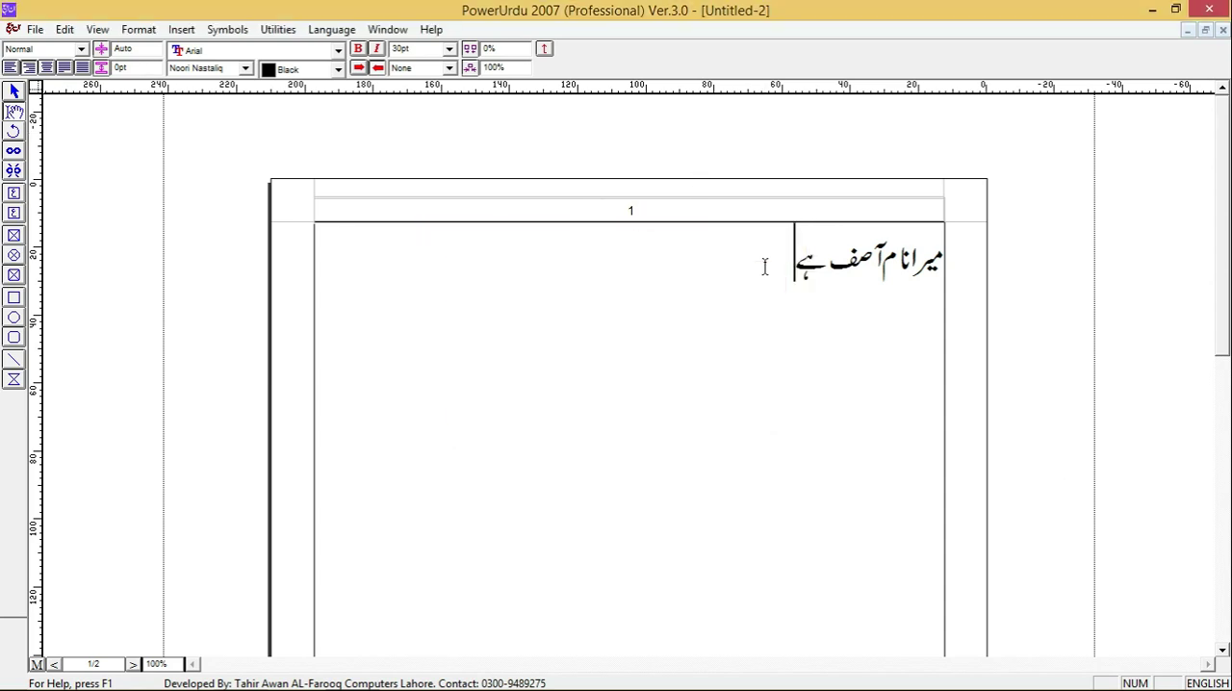
- Open the Paste Special options for the clipboard contents and close them without pasting
left_click(35, 29)
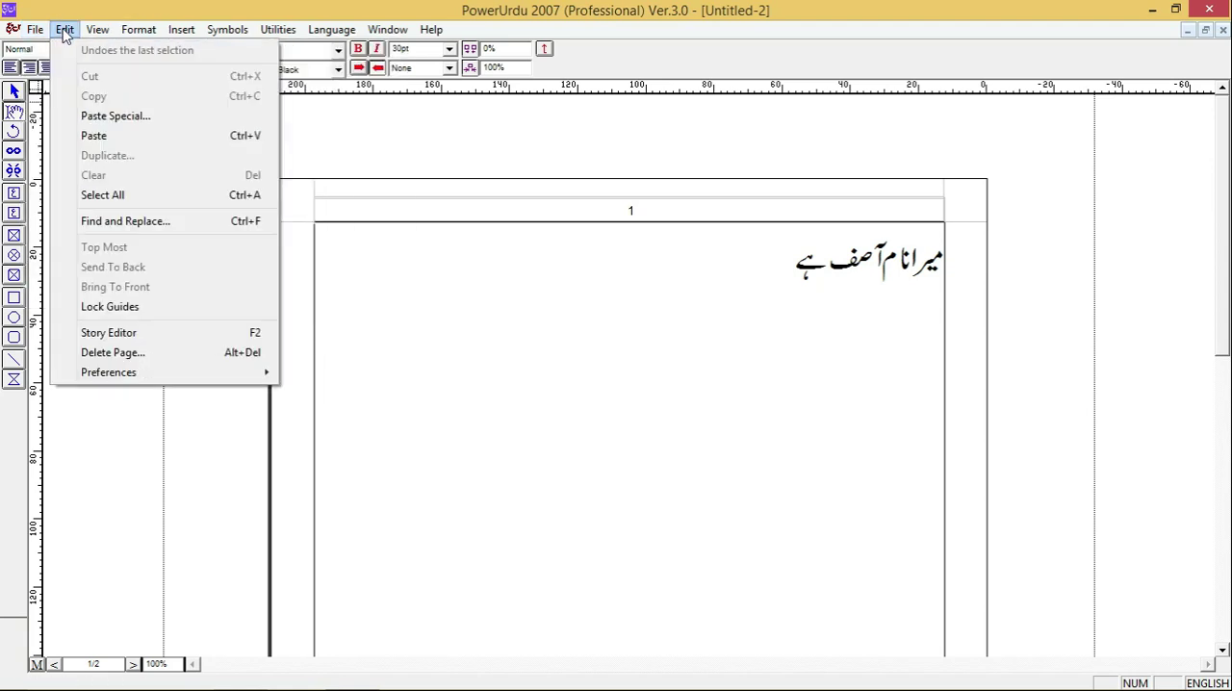
left_click(143, 118)
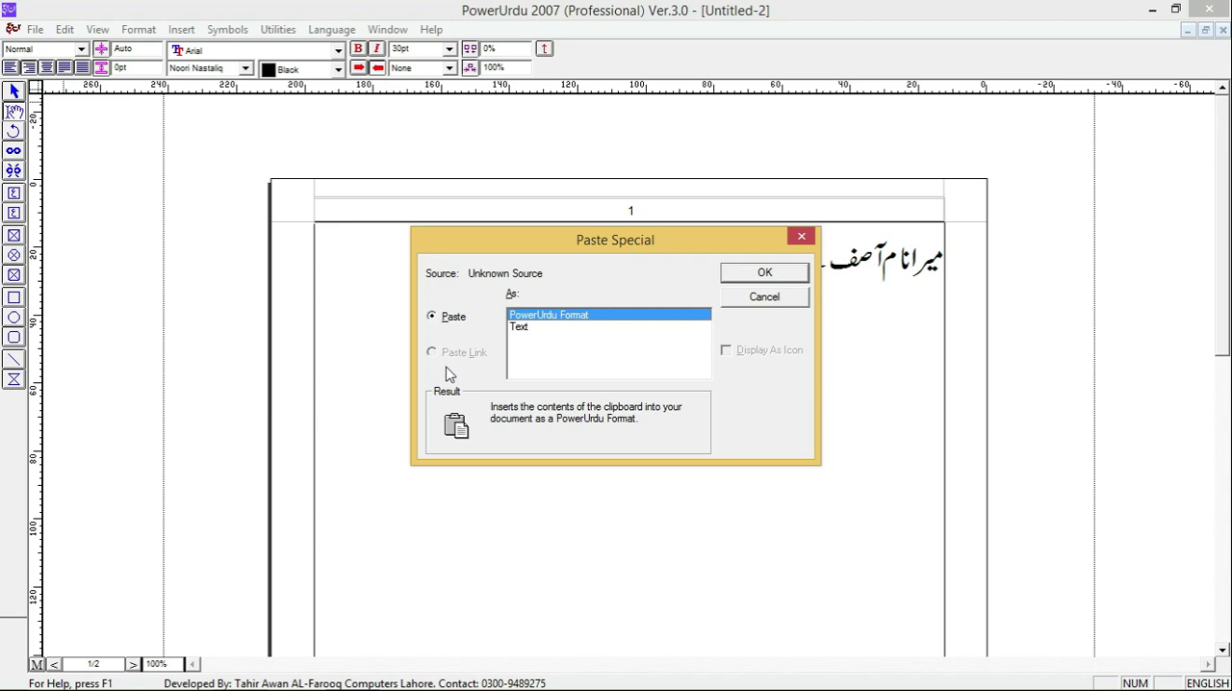
left_click(799, 237)
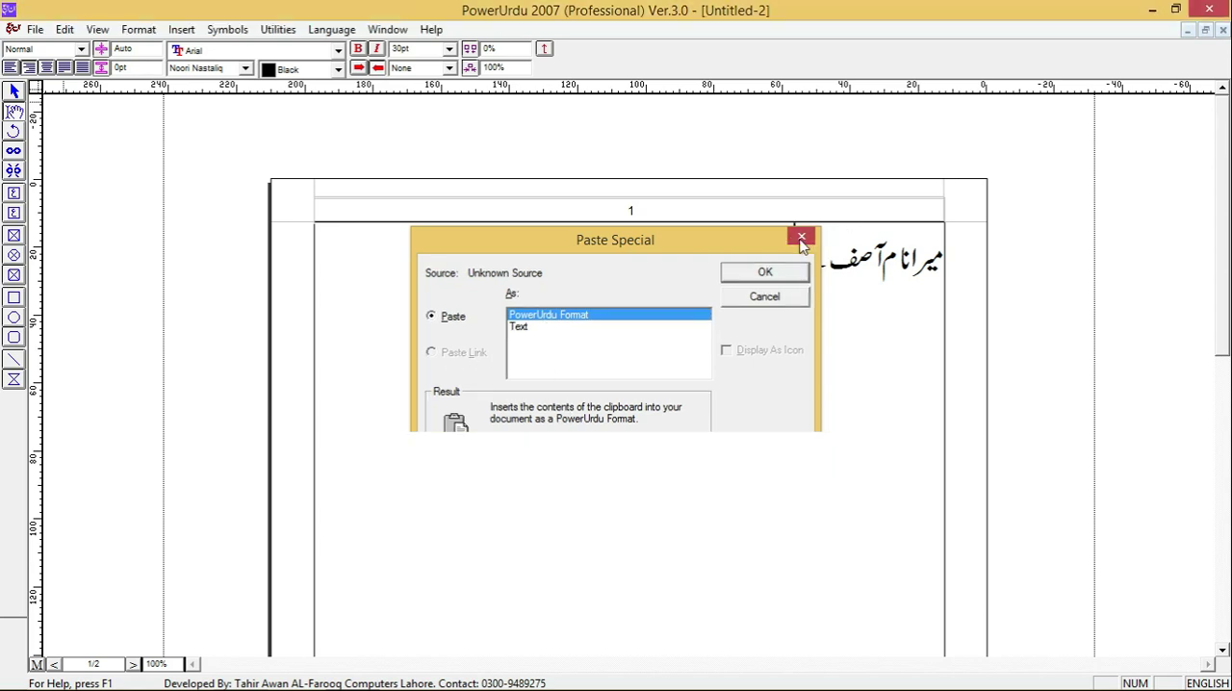
- Try to find نا from the end of the Urdu sentence with Find and Replace, and close the search
left_click(64, 28)
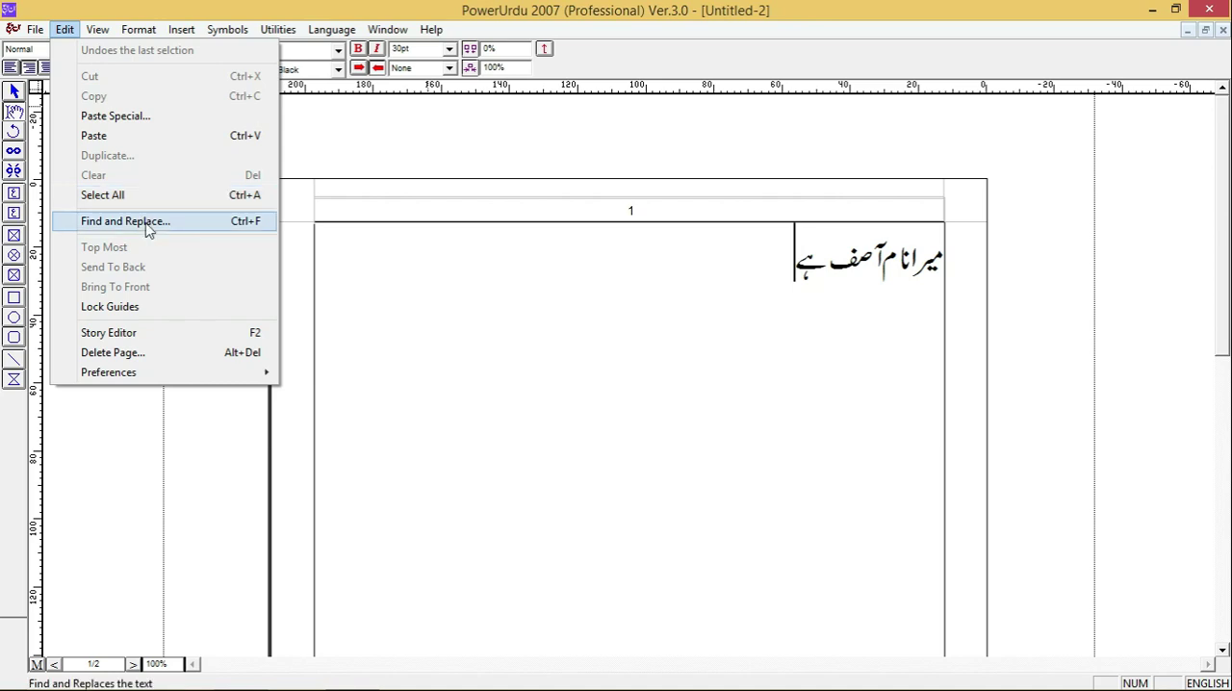
left_click(512, 318)
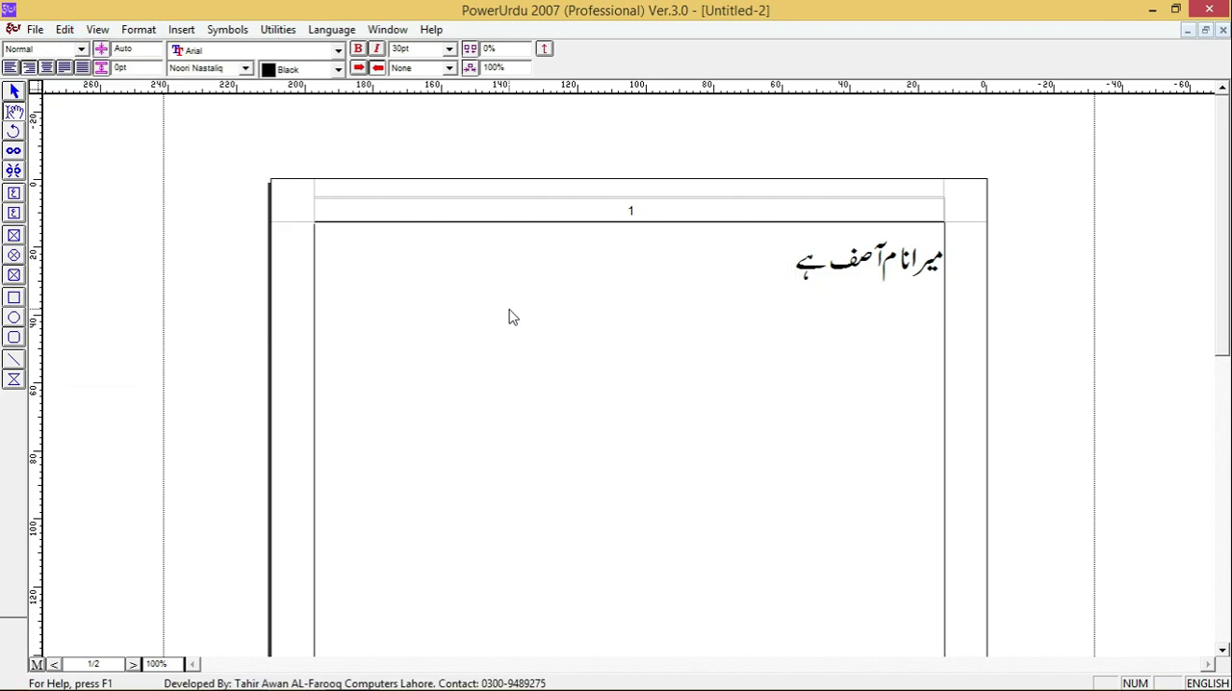
key("ctrl+f")
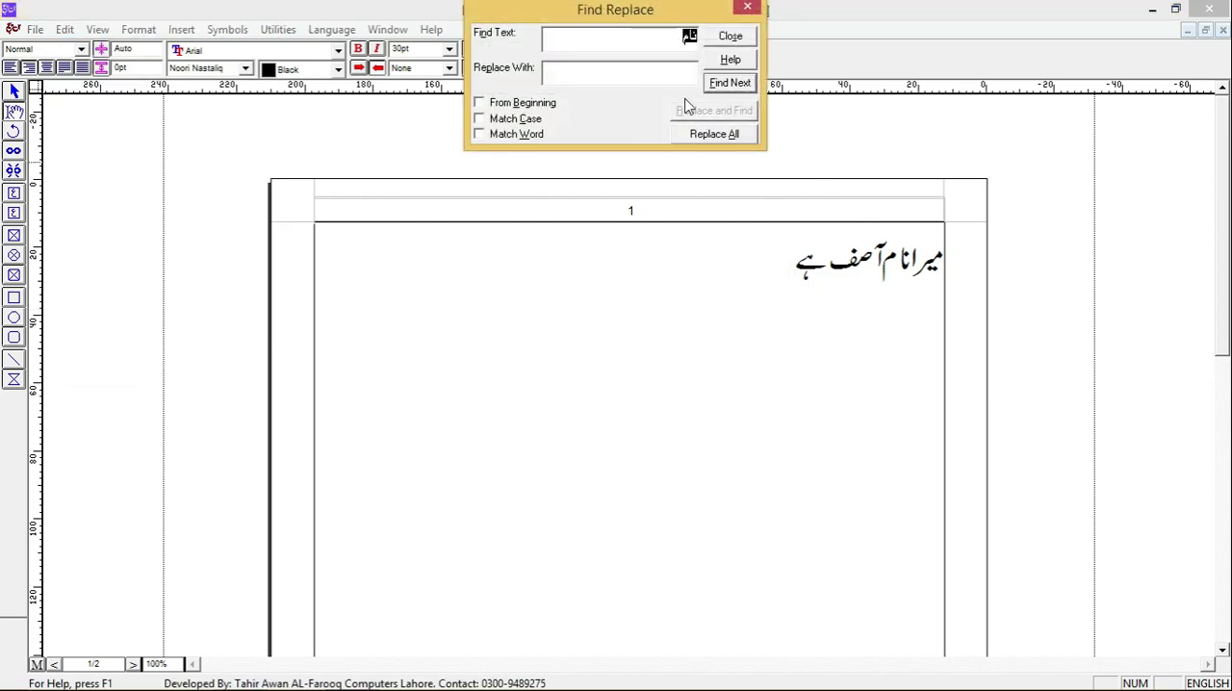
left_click(723, 84)
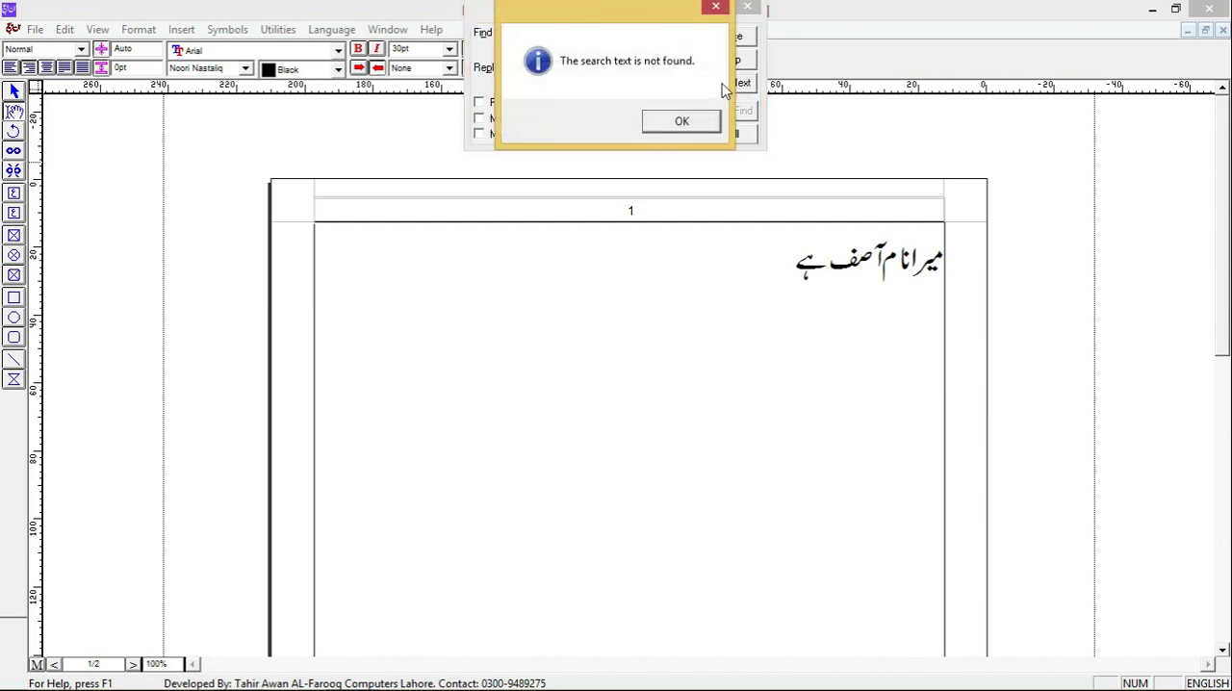
left_click(676, 121)
left_click(654, 45)
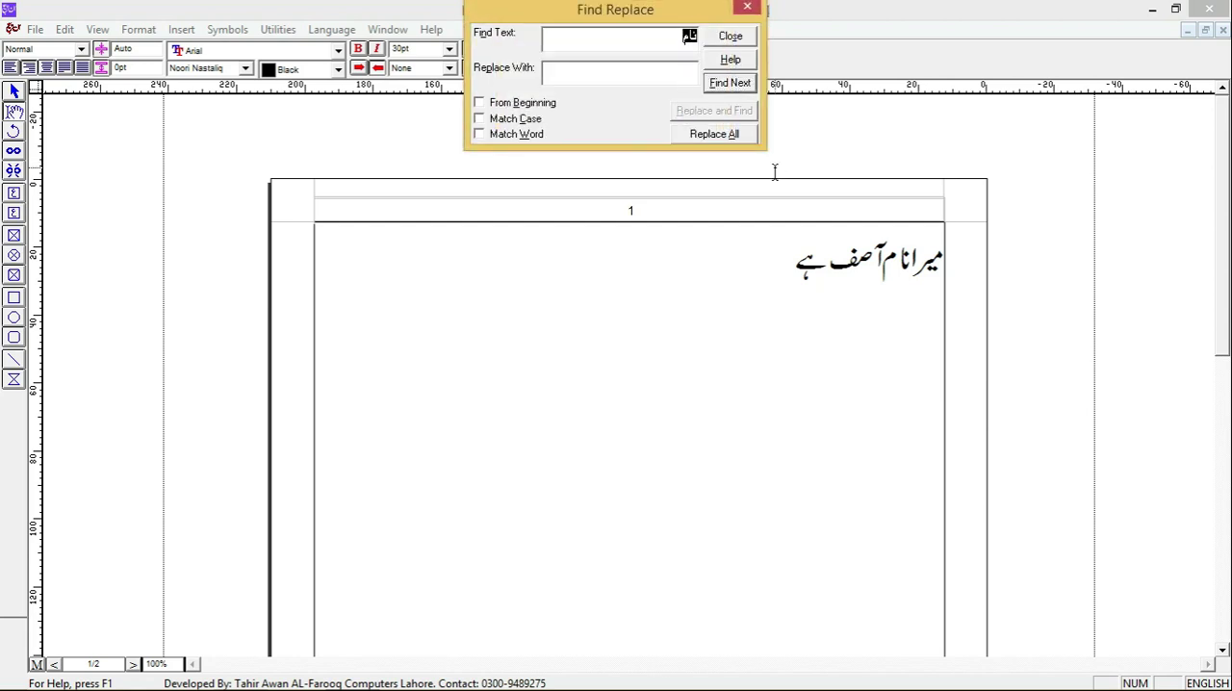
type("ن")
key("BackSpace")
key("alt+shift")
left_click(729, 83)
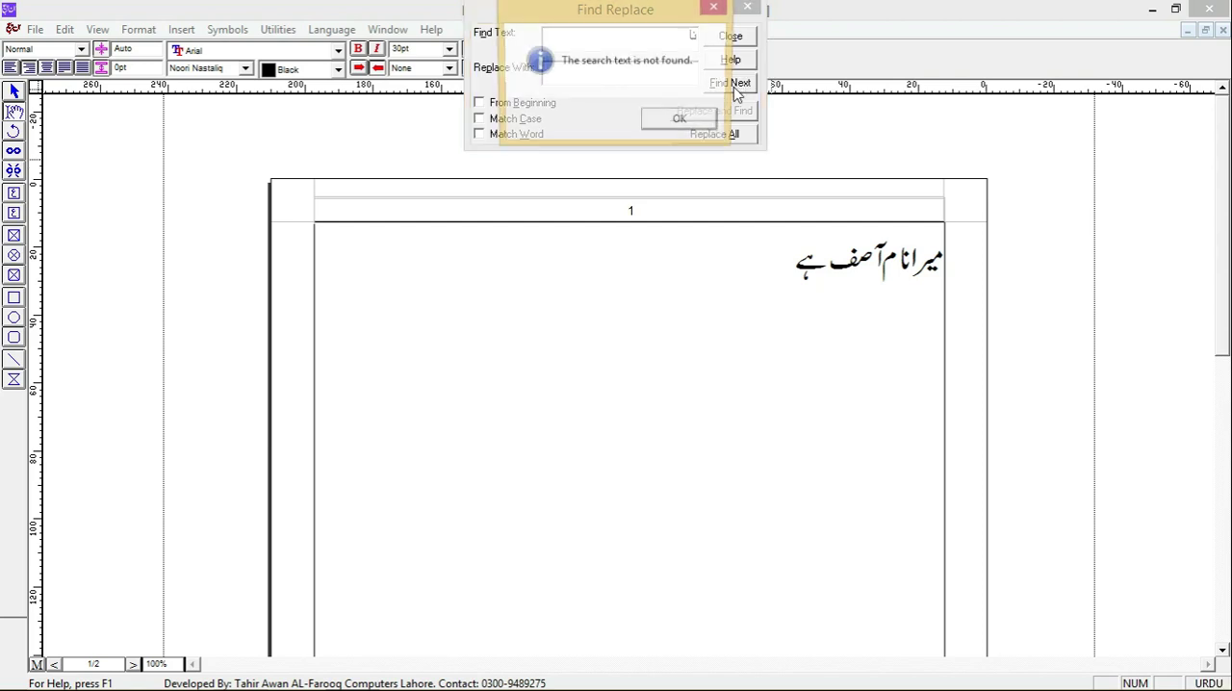
left_click(671, 120)
left_click(746, 7)
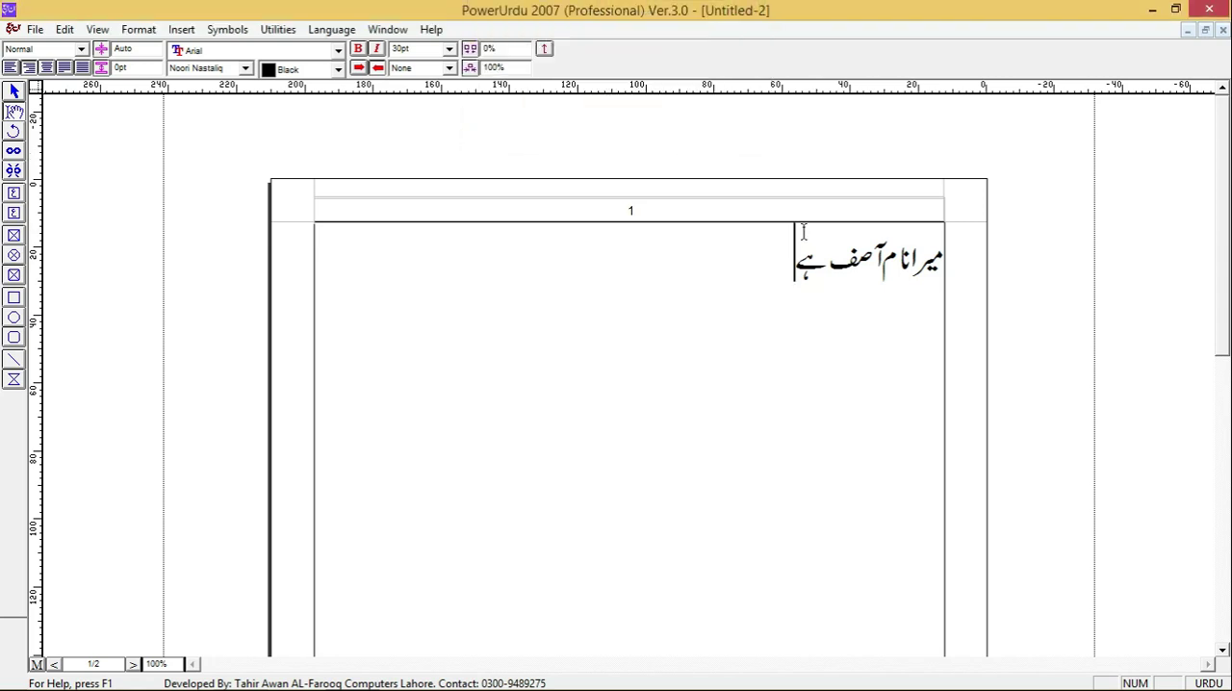
- Place the cursor at the start of the Urdu sentence, find نا, replace the match, and close Find and Replace
left_click(941, 256)
key("ctrl+f")
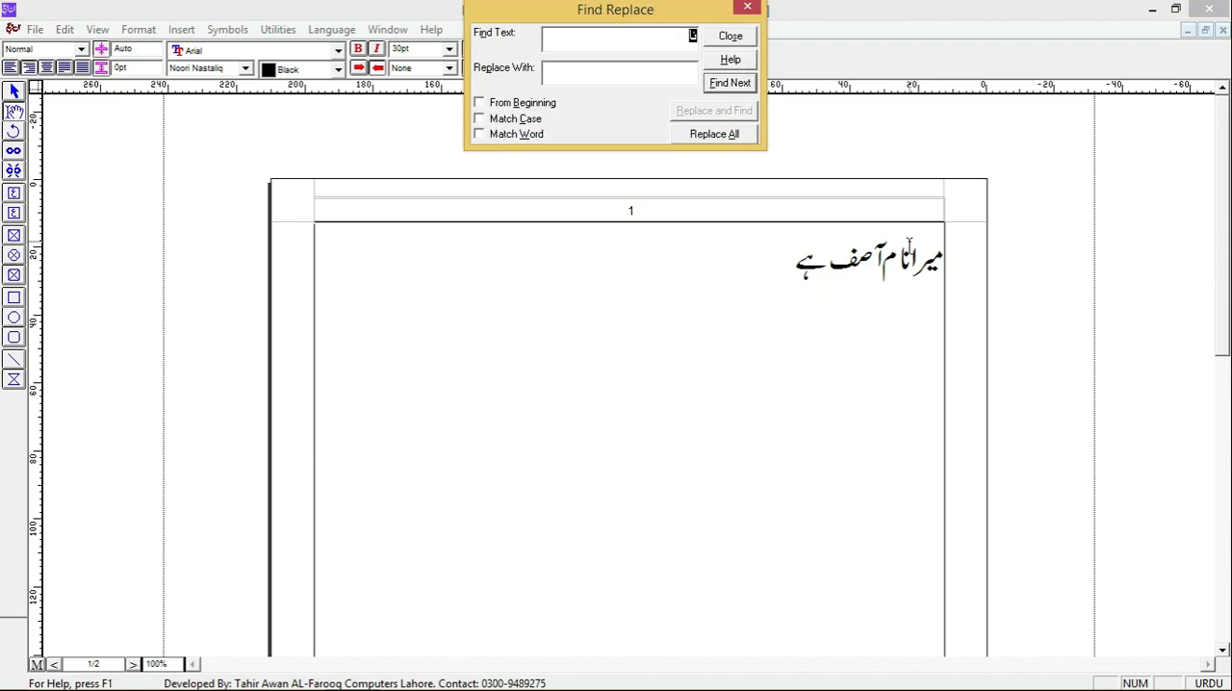
left_click(524, 102)
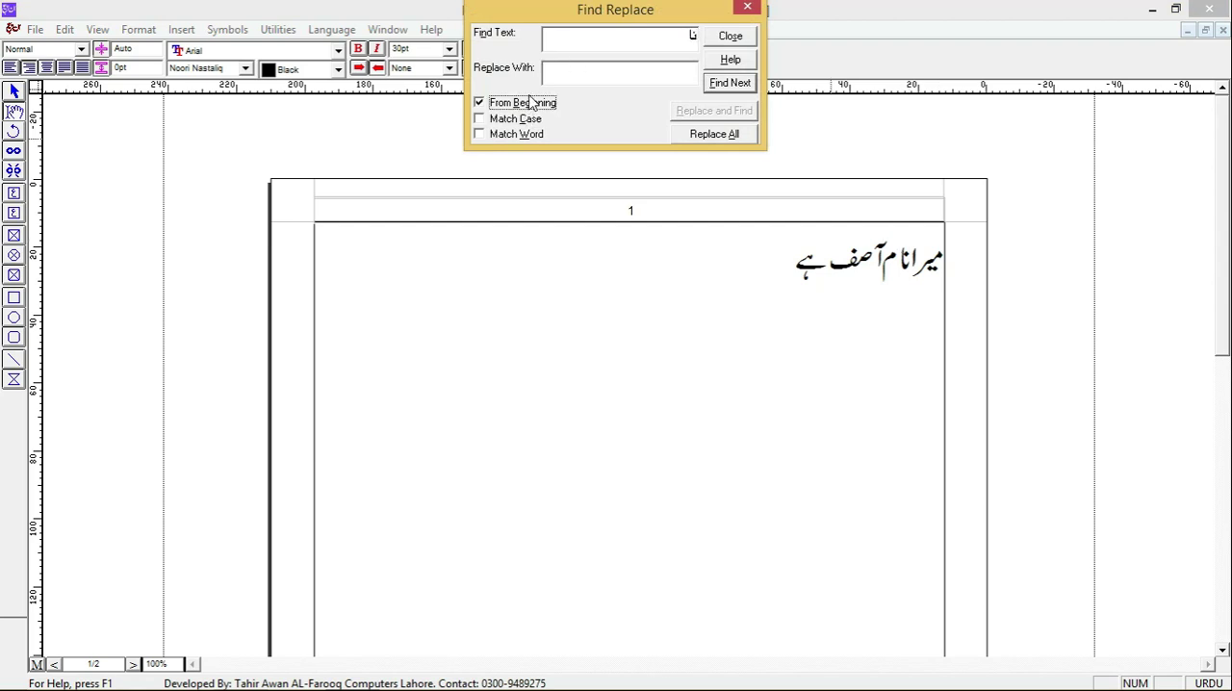
left_click(730, 83)
left_click(665, 79)
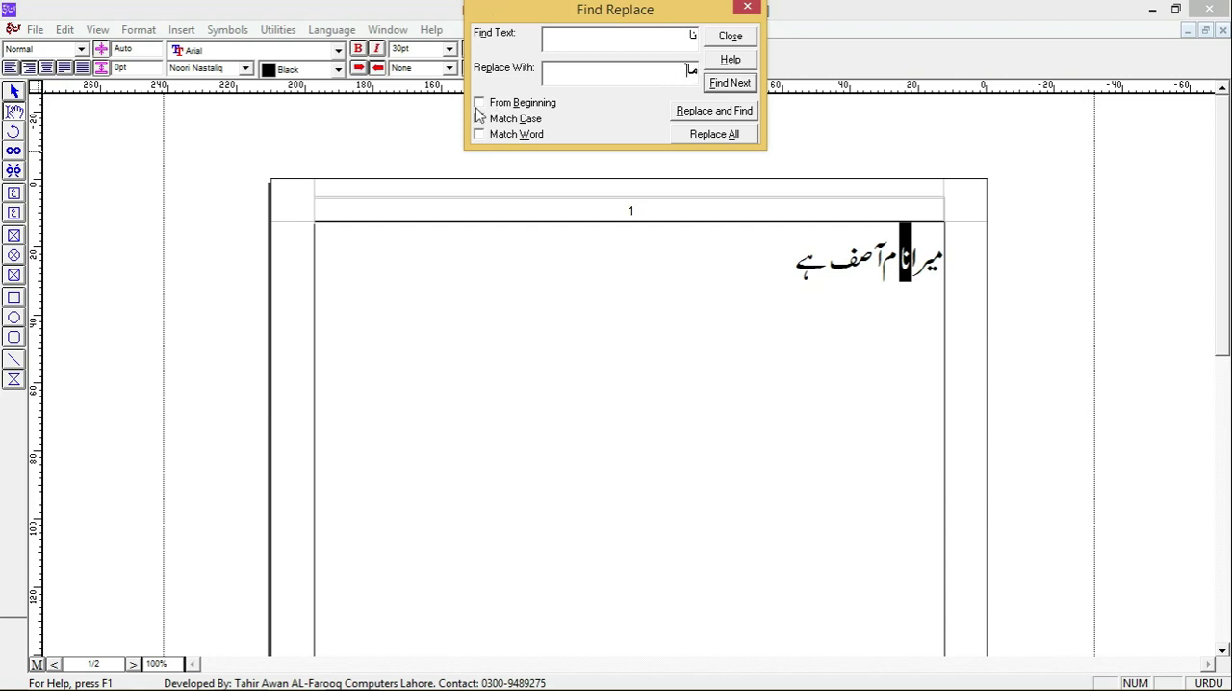
left_click(743, 116)
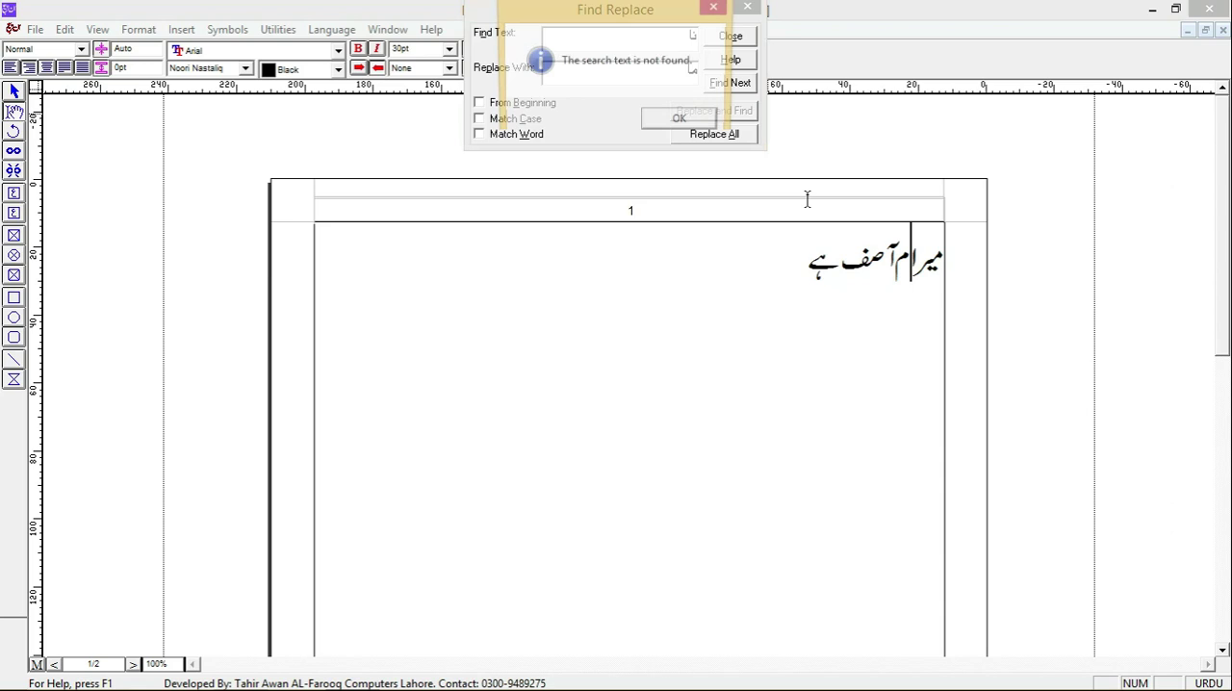
left_click(691, 127)
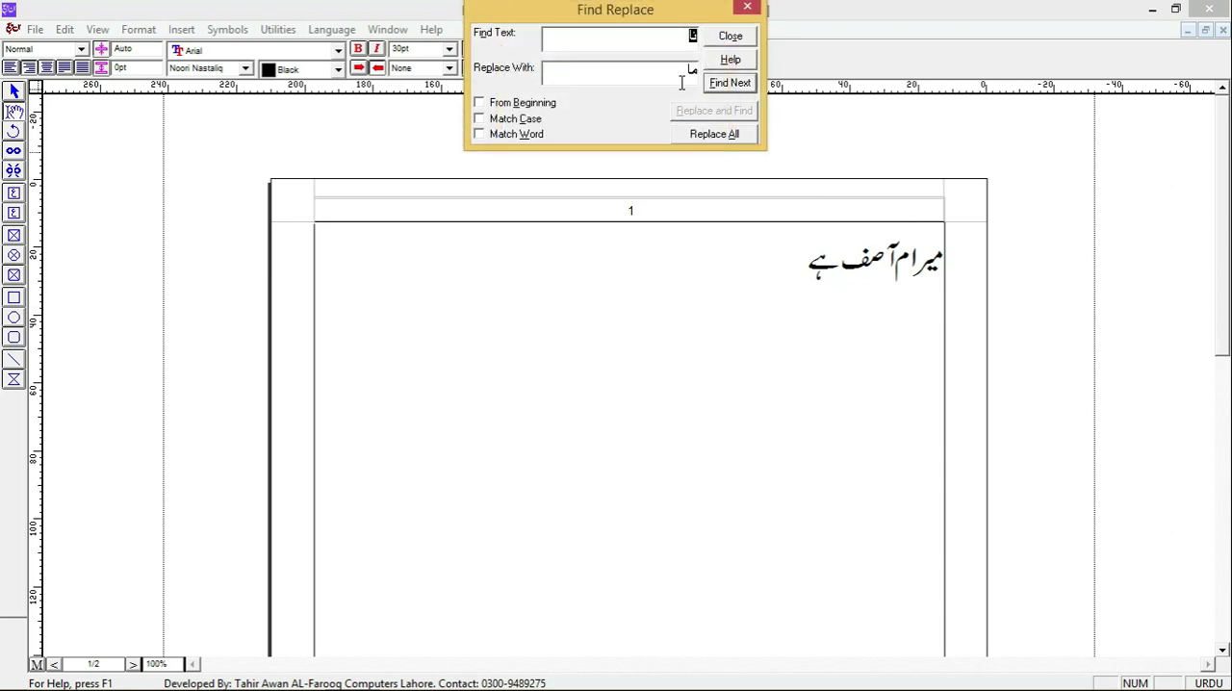
left_click(746, 8)
- Insert the letter ن before the alef that precedes م in the Urdu sentence
key("Left")
key("Left")
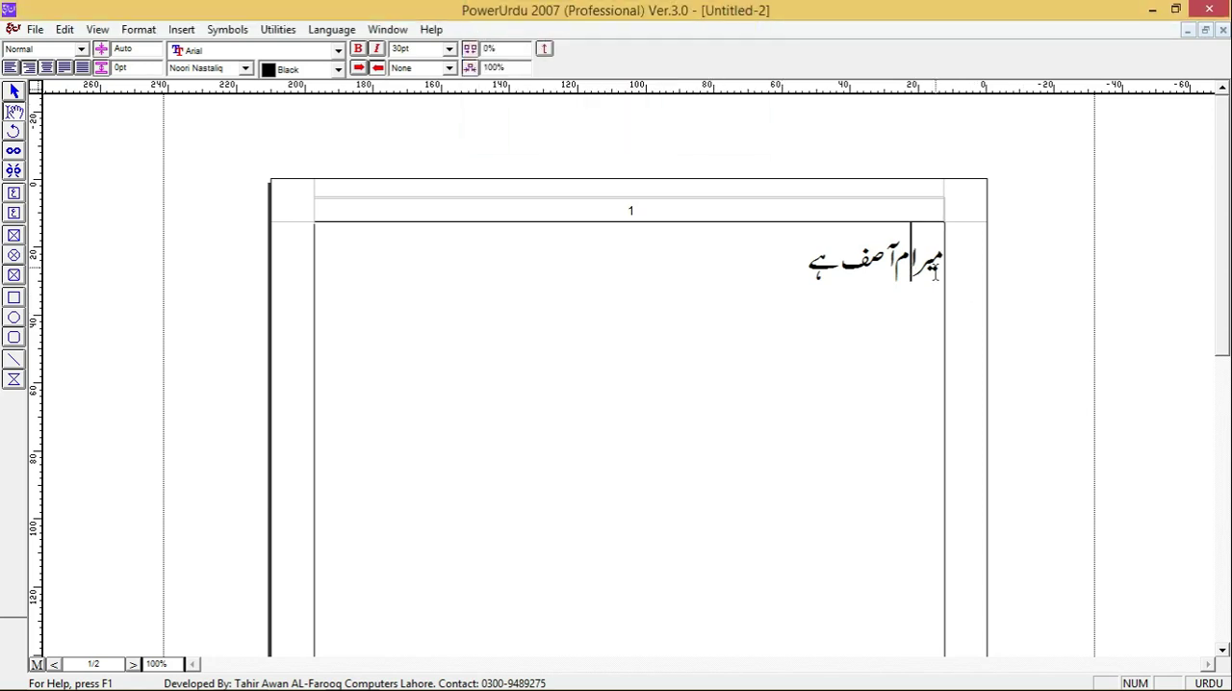
type("ن")
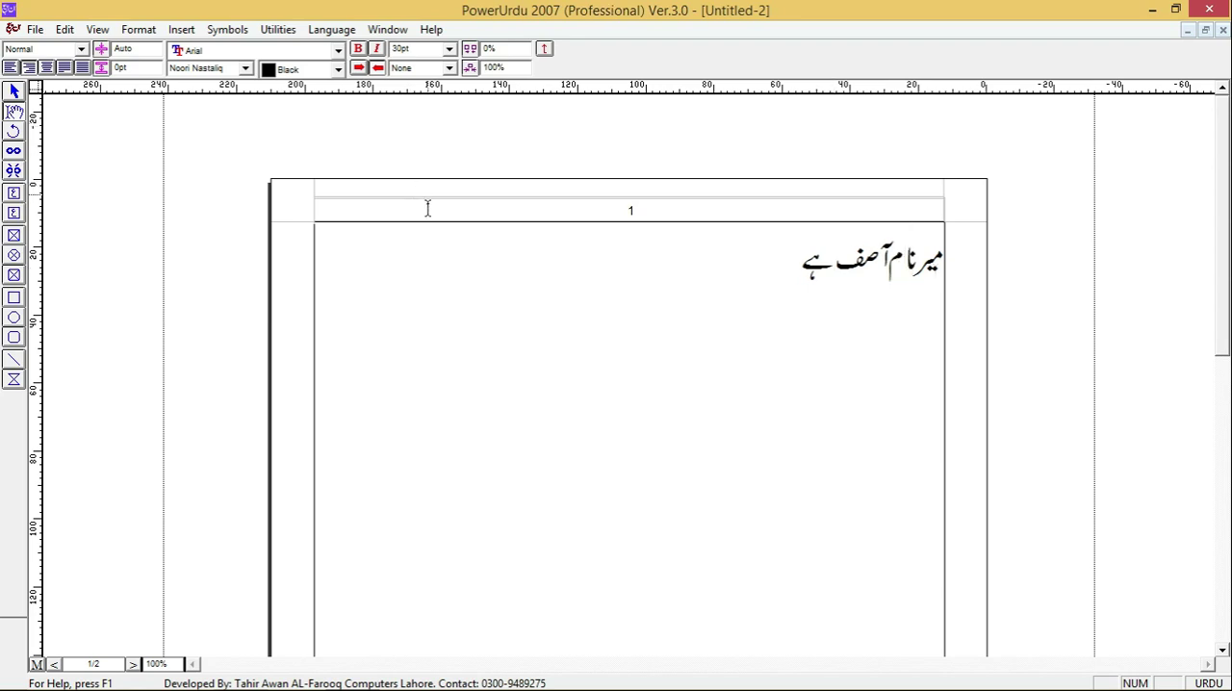
- Check the keyboard layout options in Keyboard Preferences and close them without changes
left_click(131, 30)
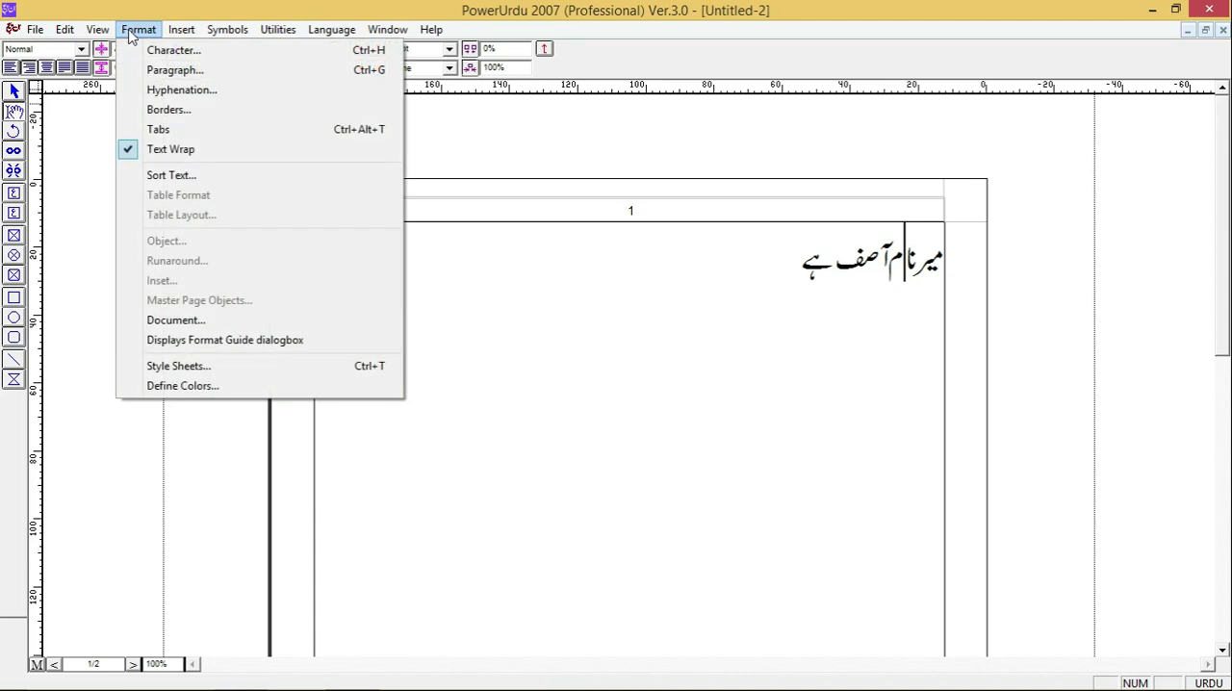
left_click(69, 30)
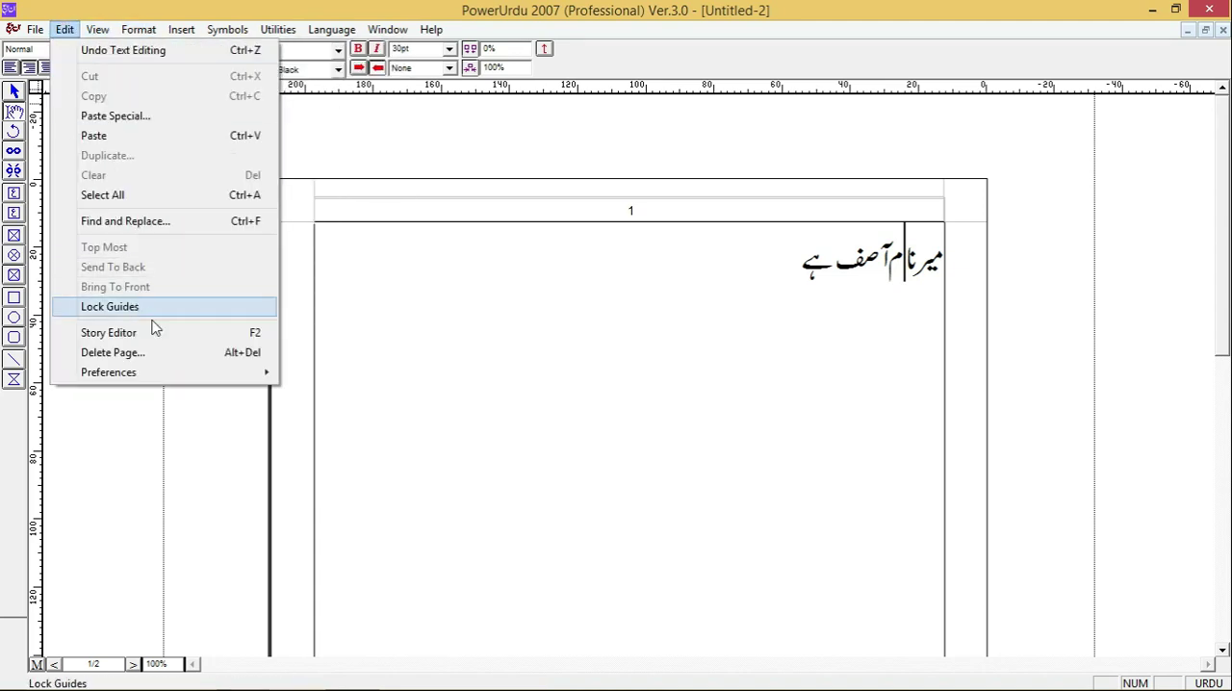
mouse_move(160, 372)
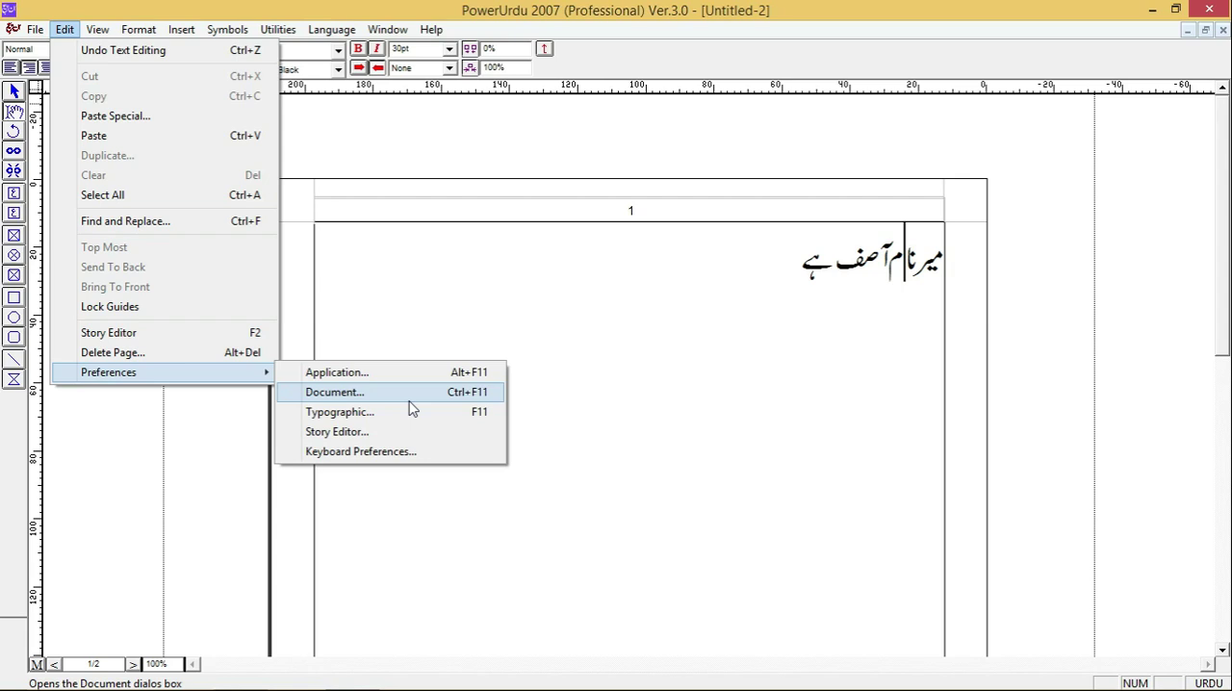
left_click(389, 453)
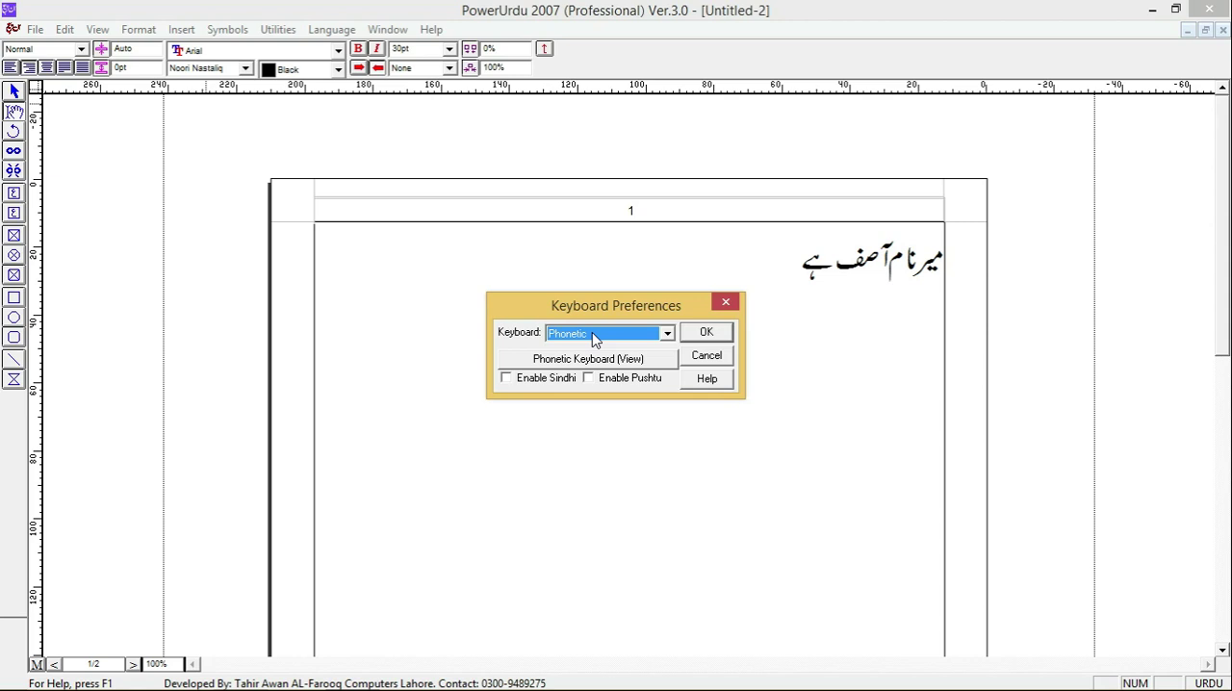
left_click(726, 304)
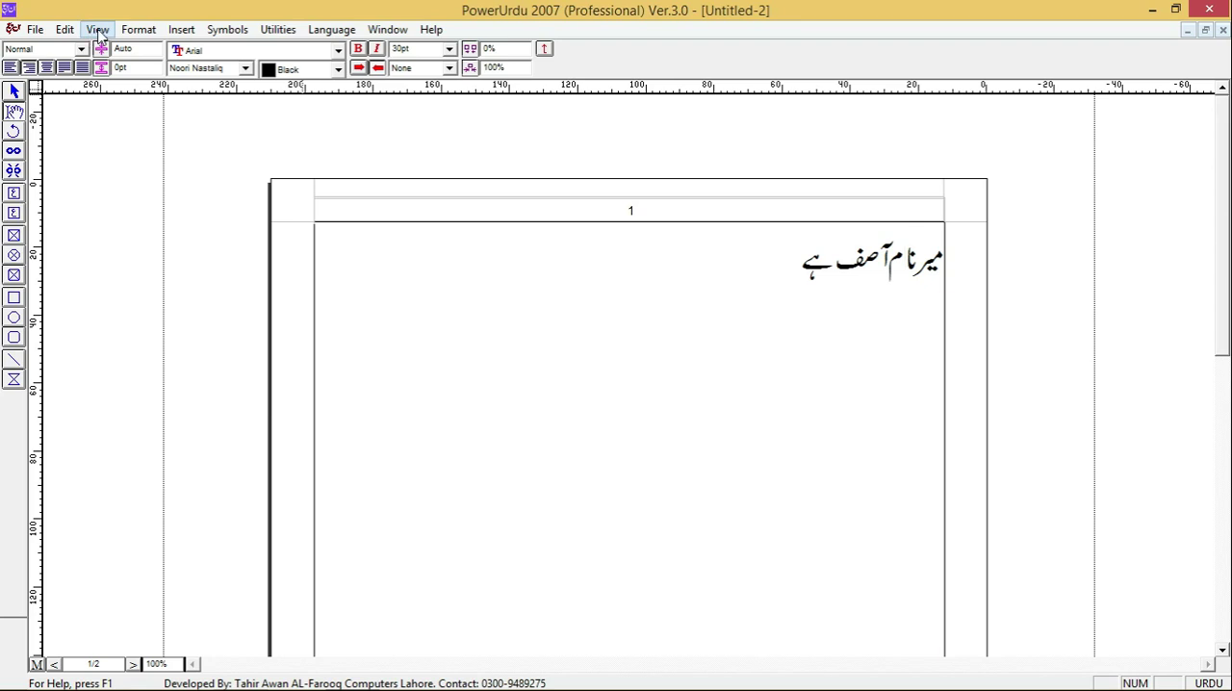
- Set the document's zoom level to 120%
left_click(68, 34)
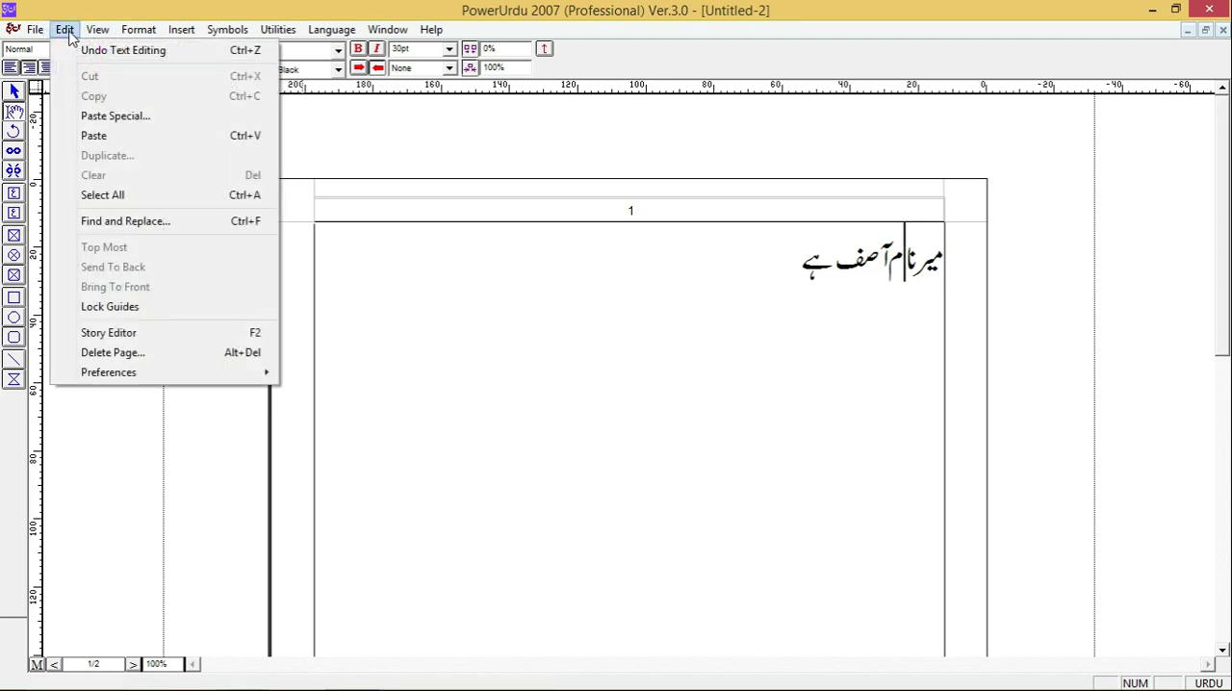
mouse_move(96, 36)
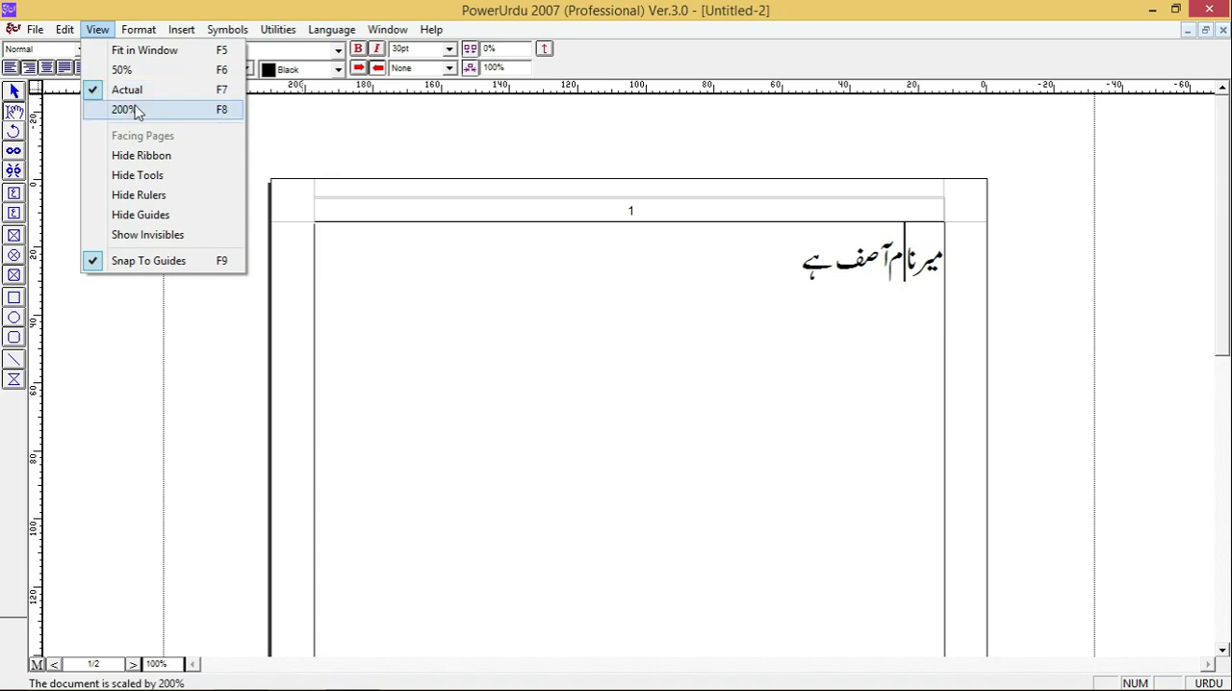
left_click(550, 305)
key("ctrl+alt+v")
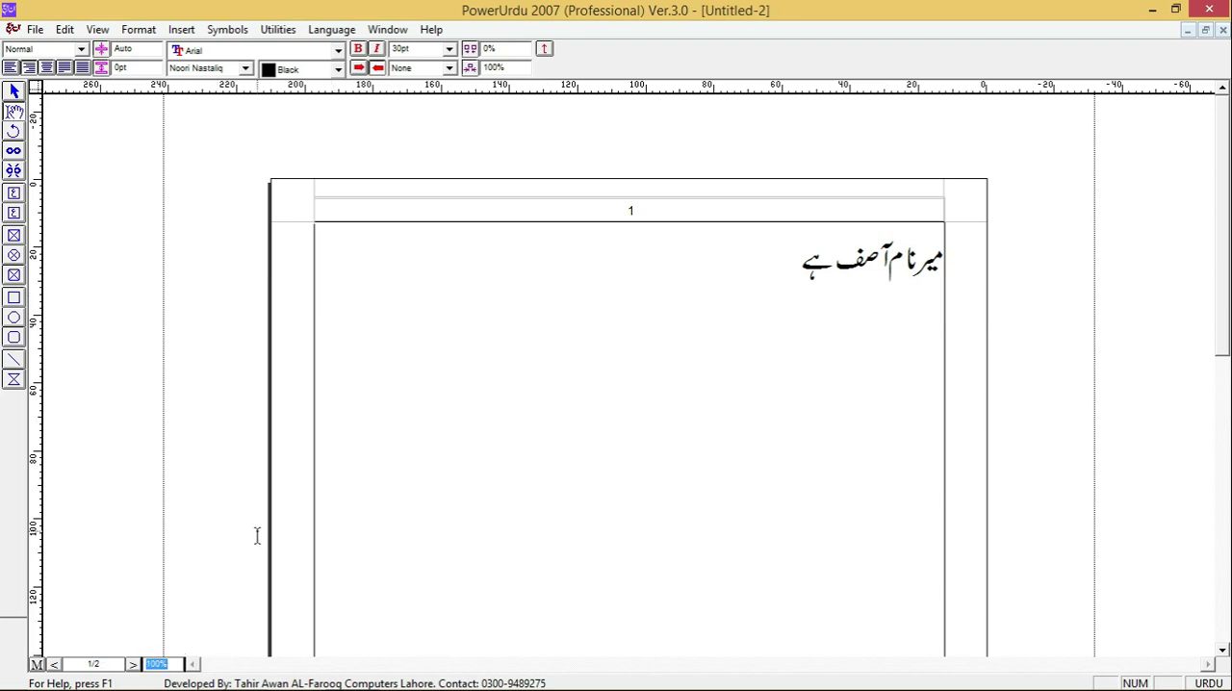
type("120")
key("Return")
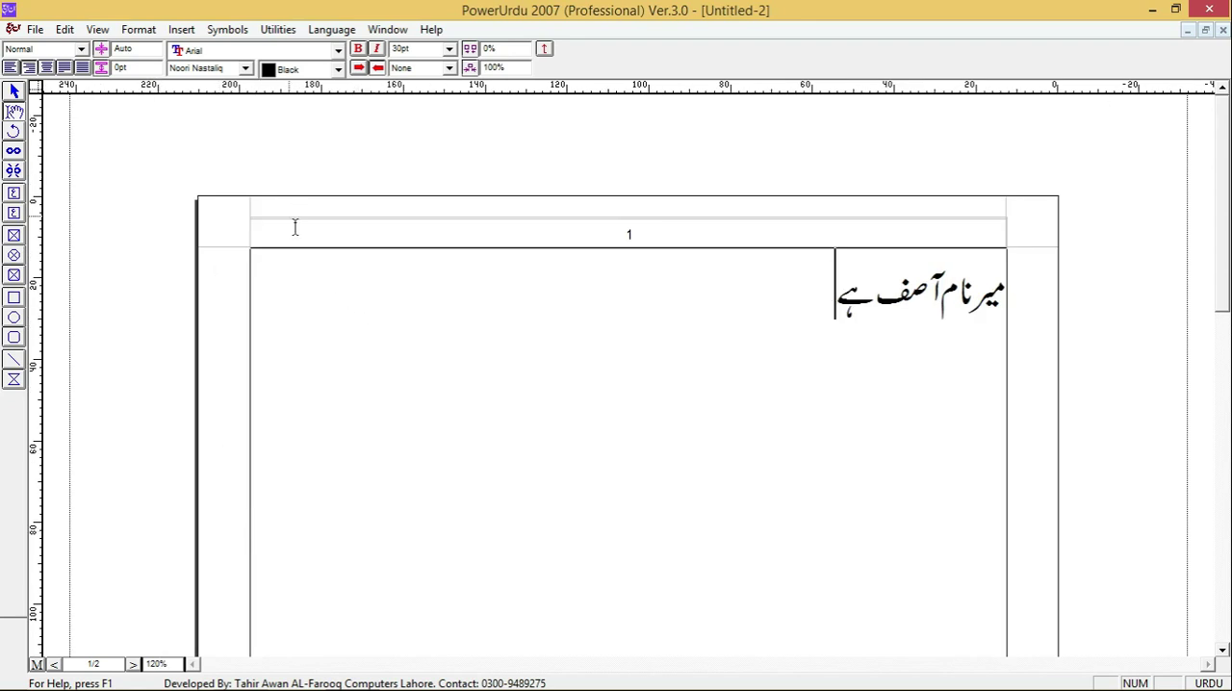
- Show the document's invisible characters such as paragraph marks
left_click(104, 34)
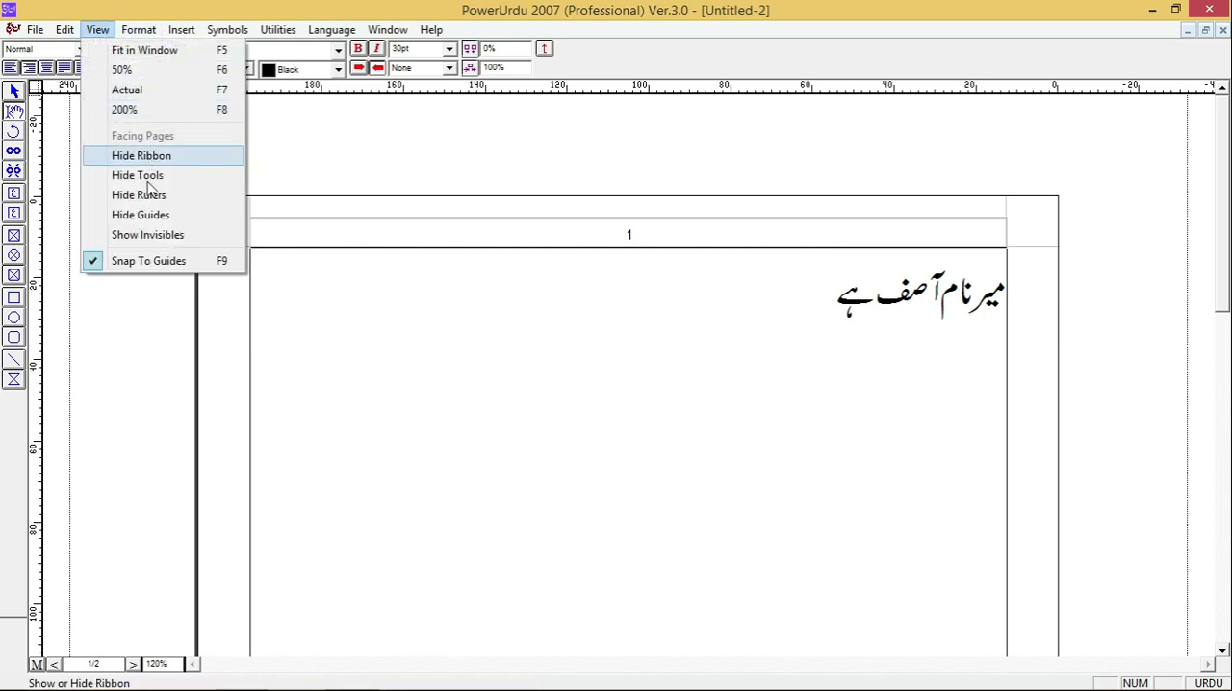
left_click(120, 235)
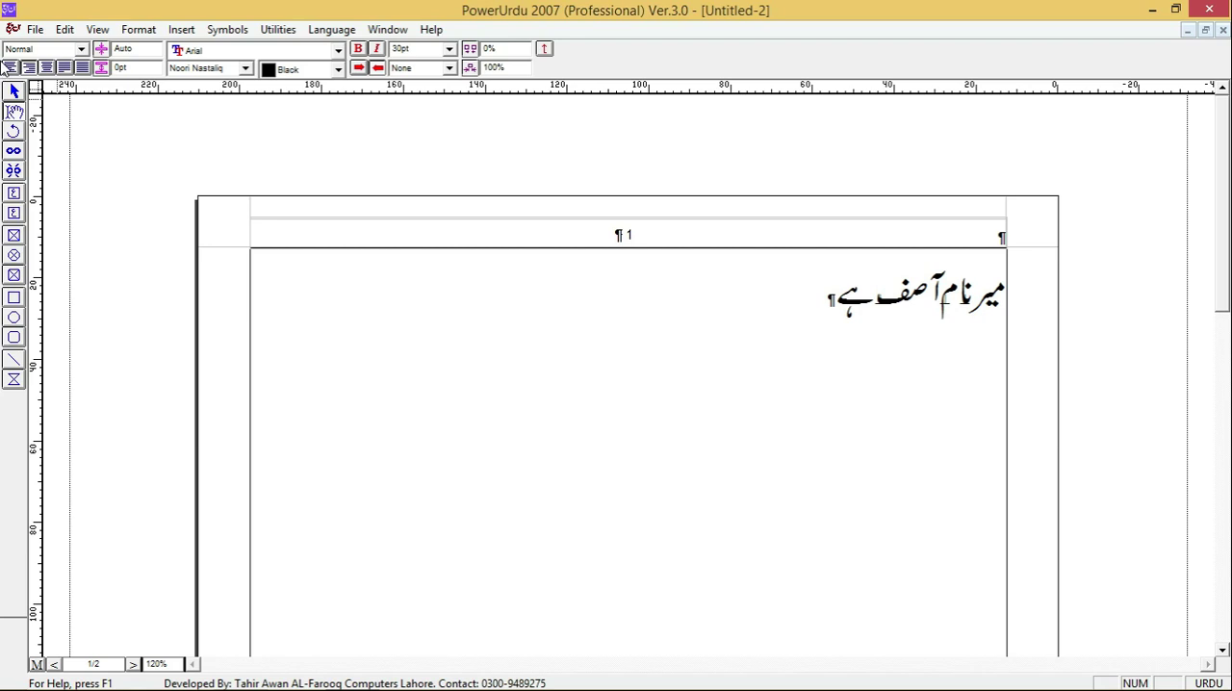
- Hide the document's invisible characters such as paragraph marks
left_click(96, 28)
mouse_move(145, 30)
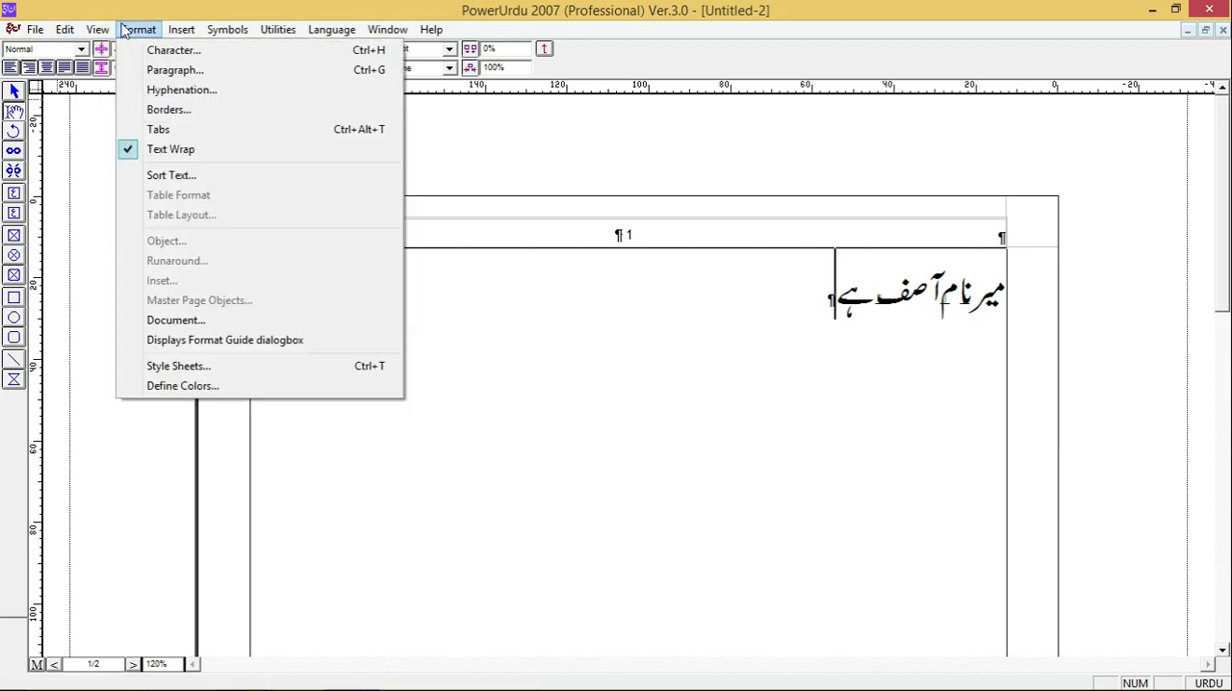
mouse_move(96, 29)
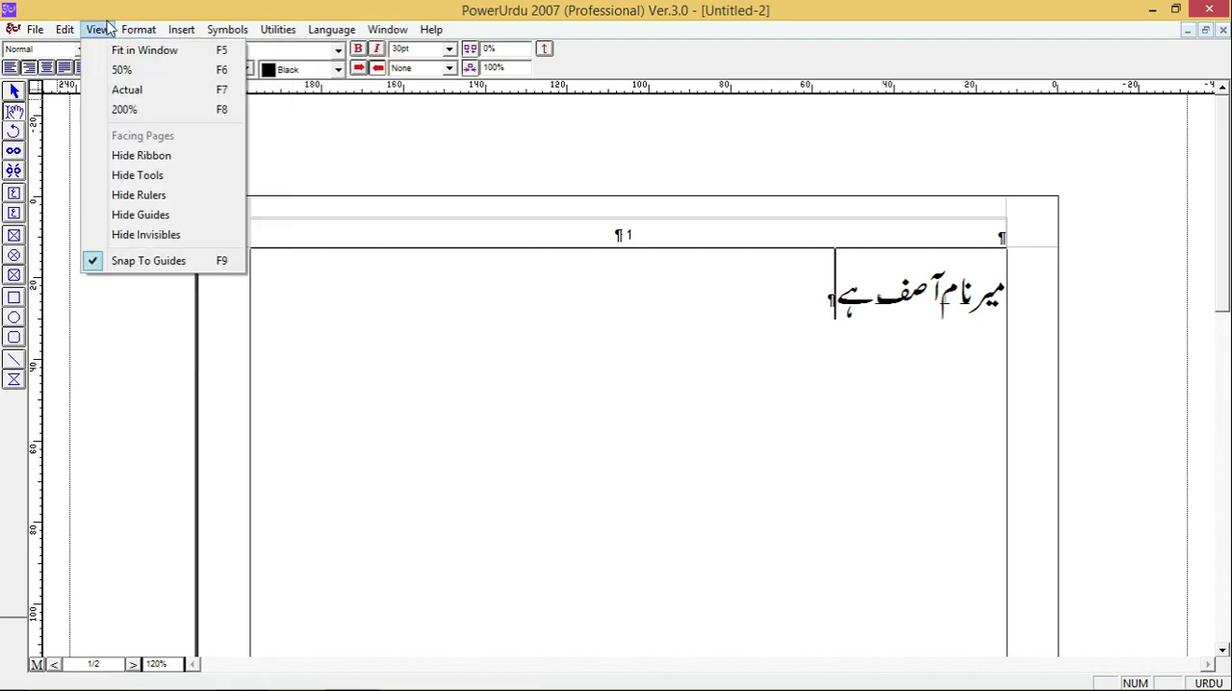
left_click(119, 237)
- Check the Character and Paragraph formatting options and close both dialogs without changes
left_click(152, 31)
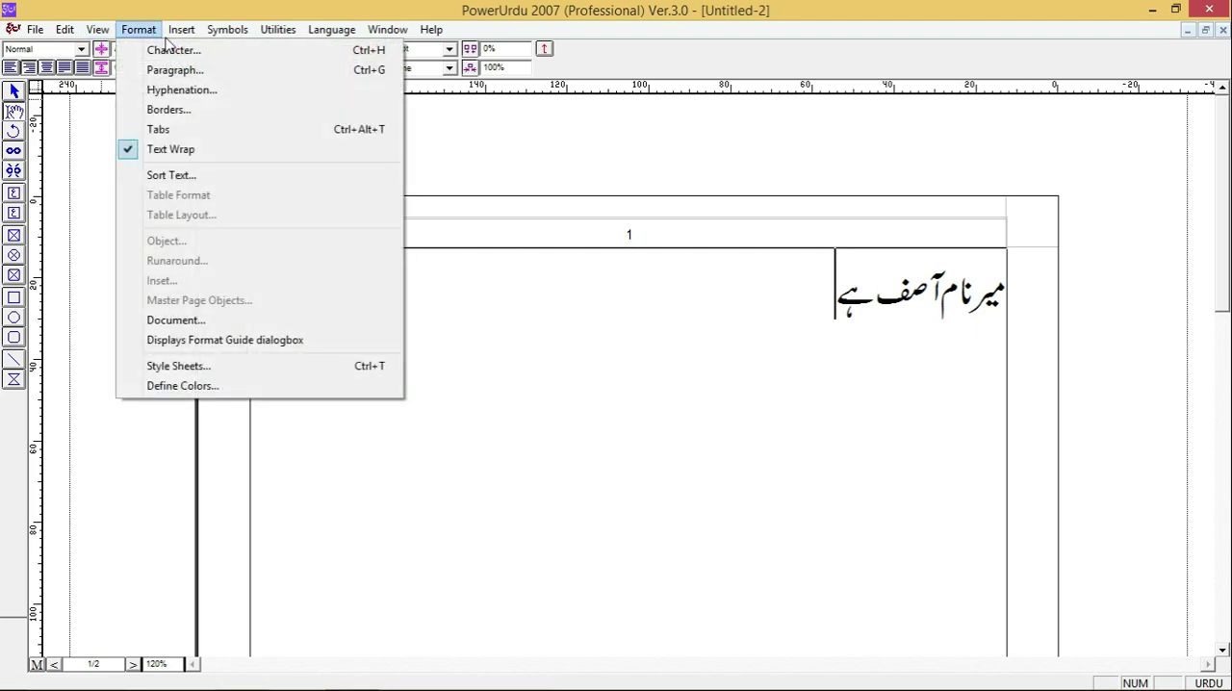
left_click(175, 51)
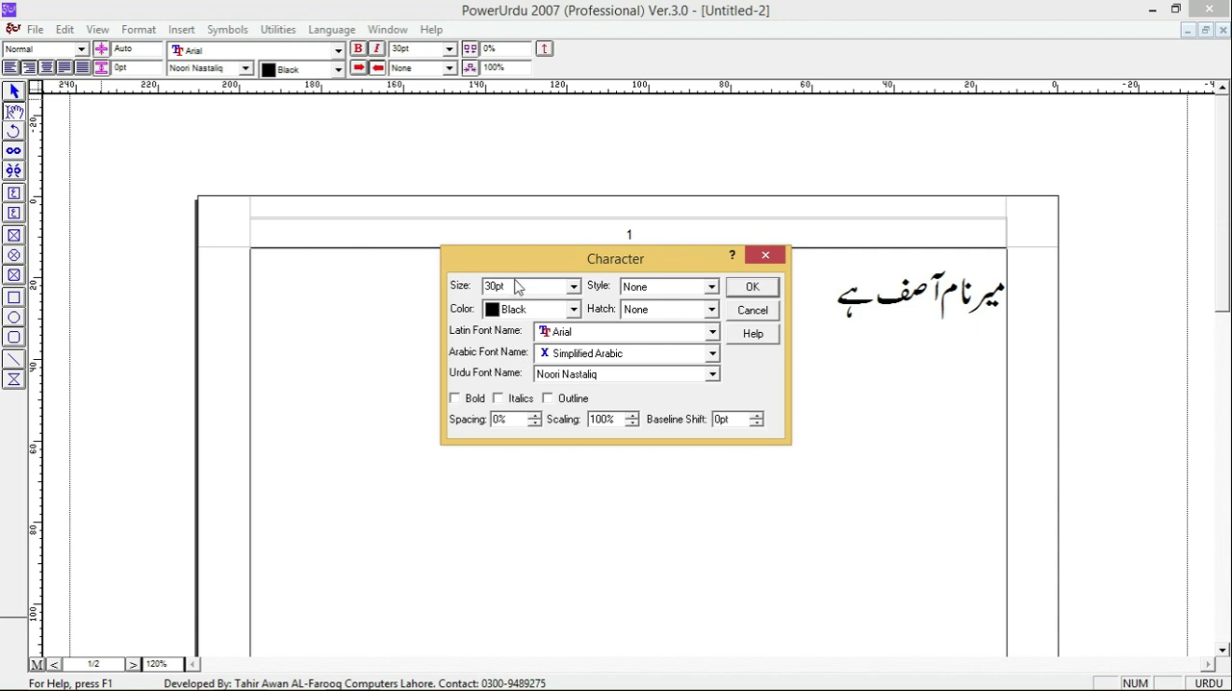
left_click(767, 258)
left_click(139, 30)
left_click(159, 70)
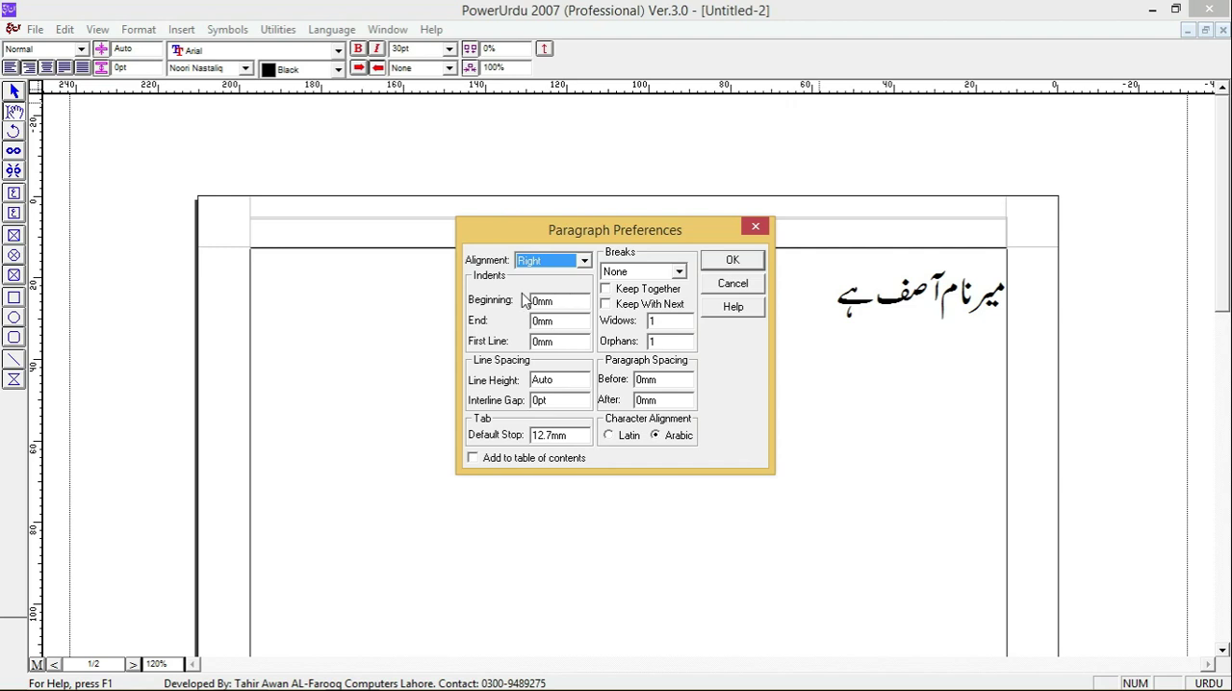
left_click(755, 227)
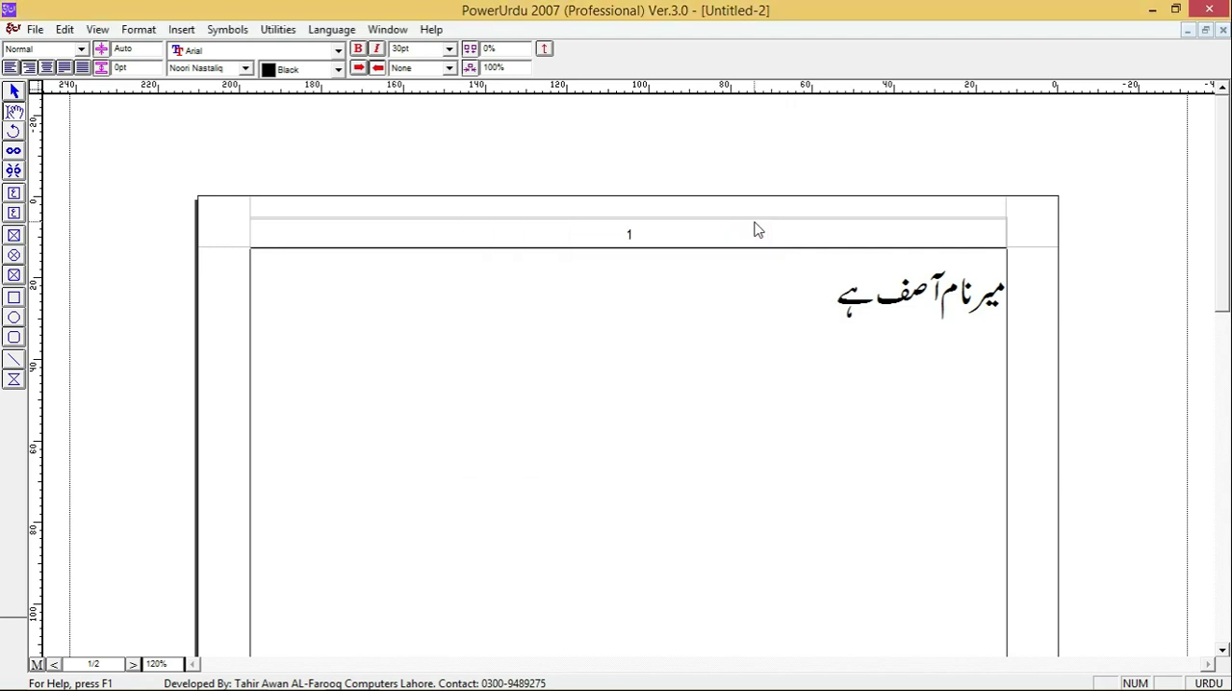
- Set the document's general measurement unit to inches in Document Preferences
key("ctrl+y")
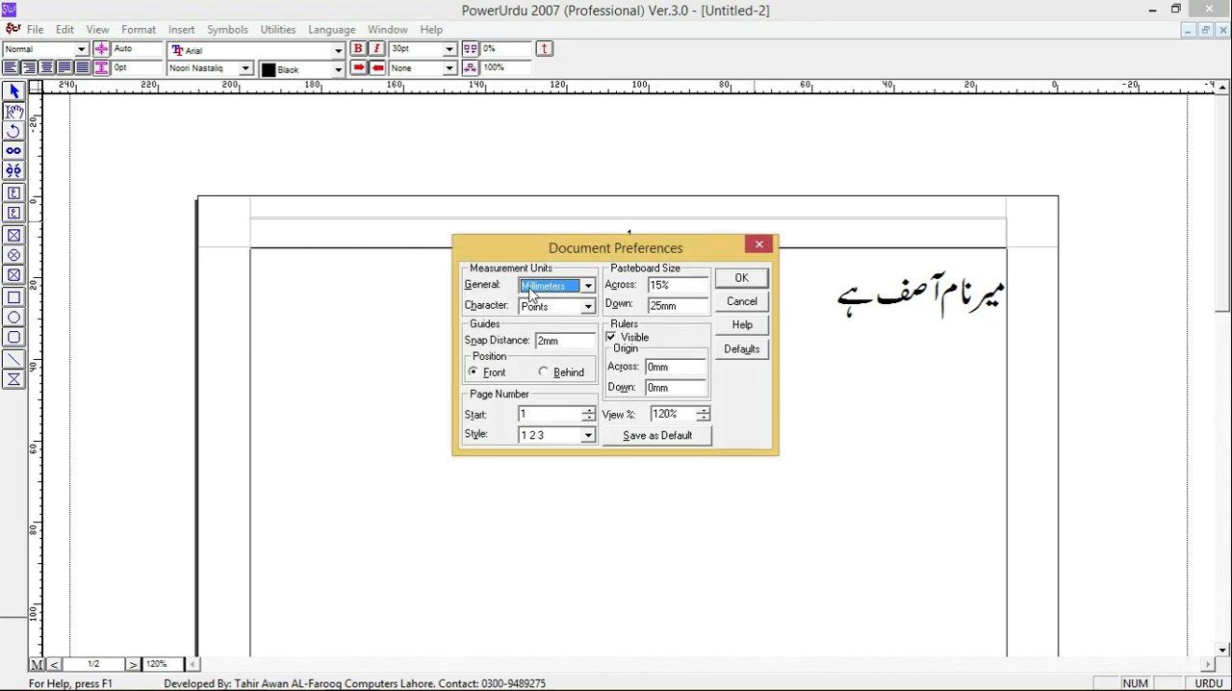
scroll(529, 293, "up", 1)
left_click(741, 278)
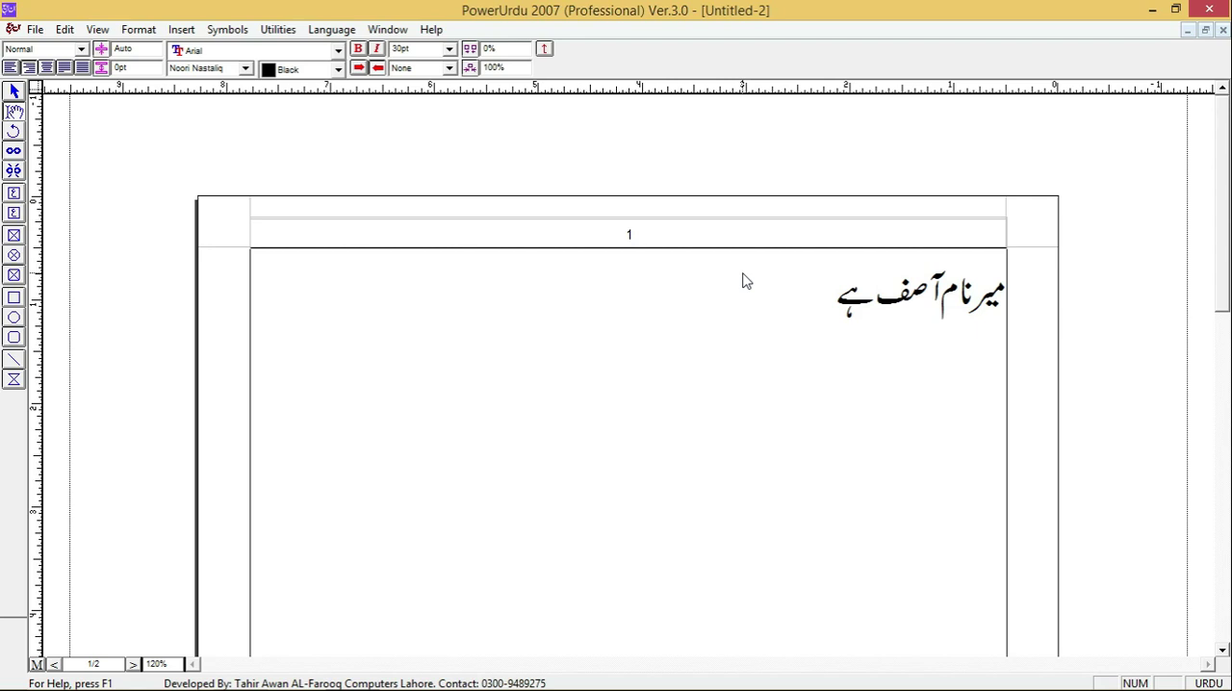
key("ctrl+y")
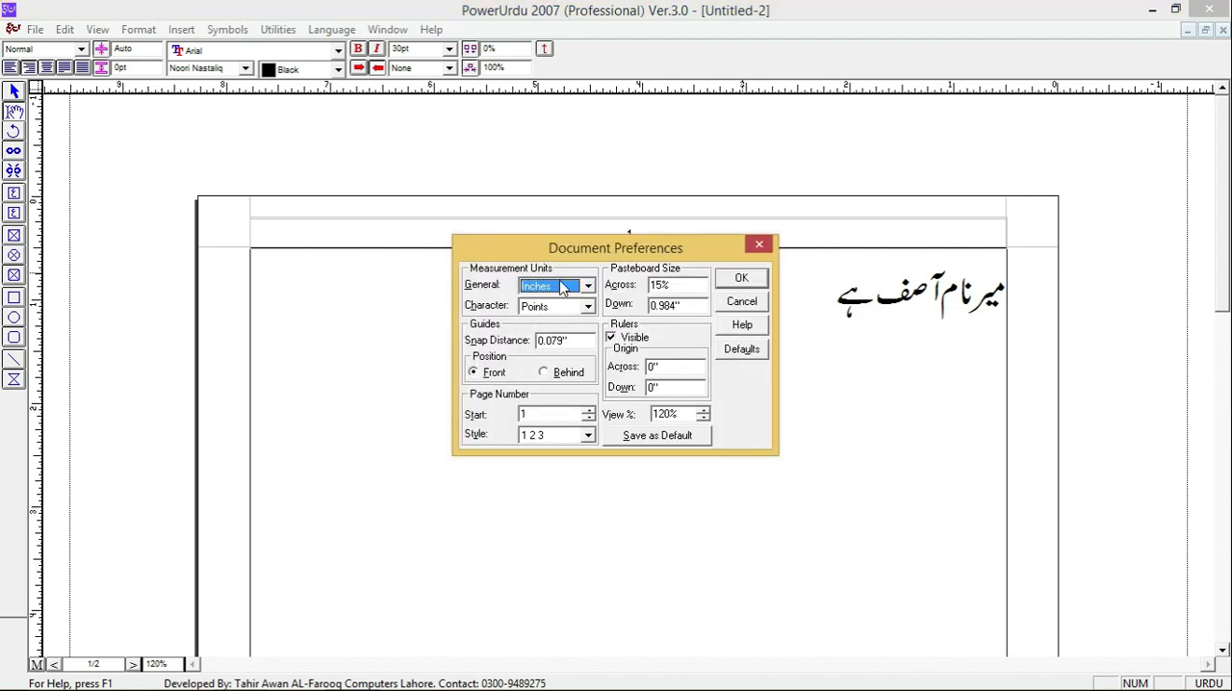
left_click(573, 291)
left_click(575, 289)
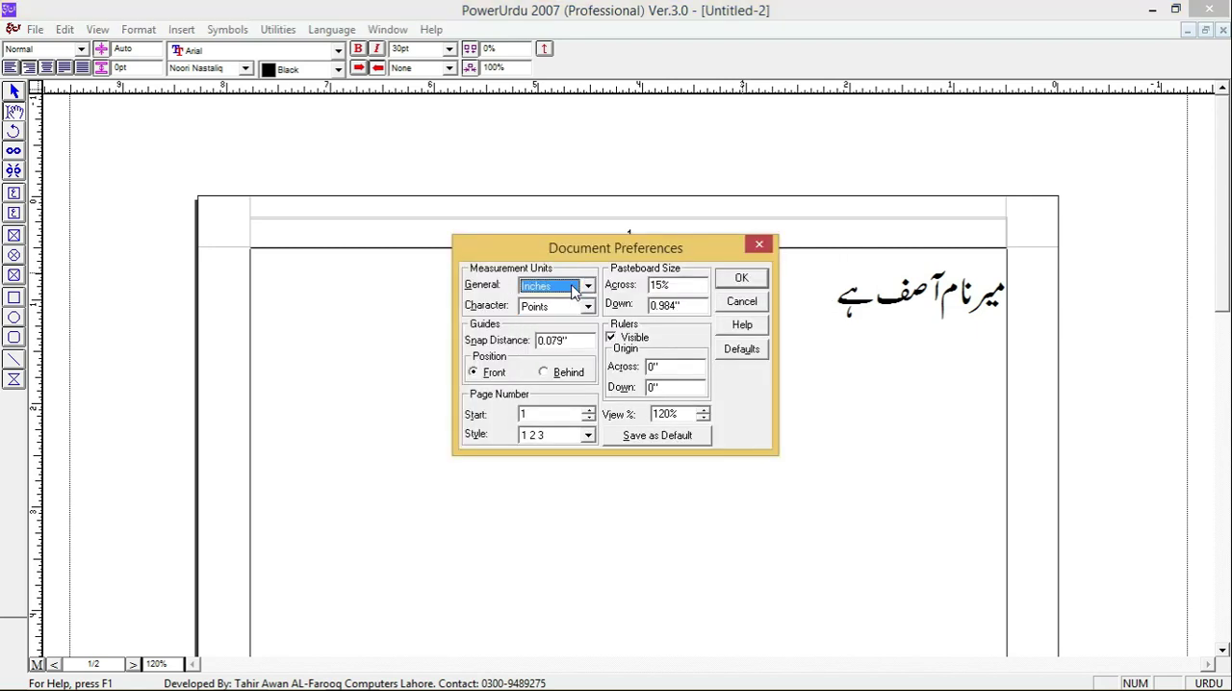
left_click(741, 278)
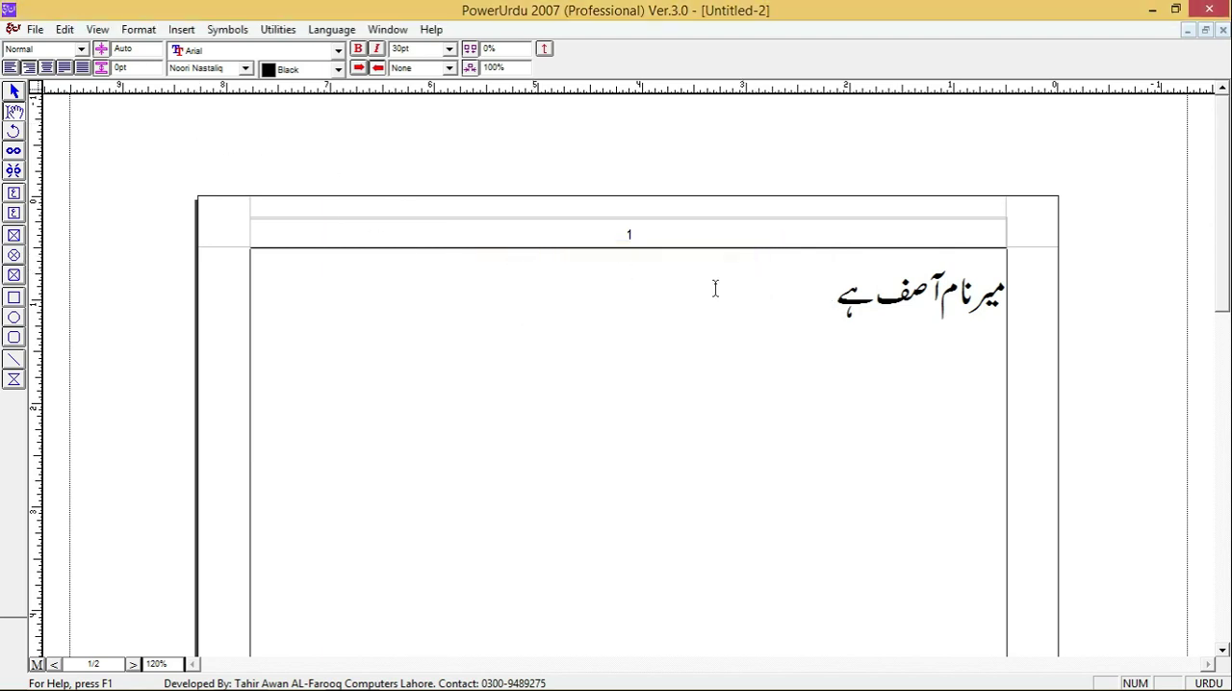
- Try a beginning indent of 2" on the Urdu sentence's paragraph and undo it
double_click(329, 81)
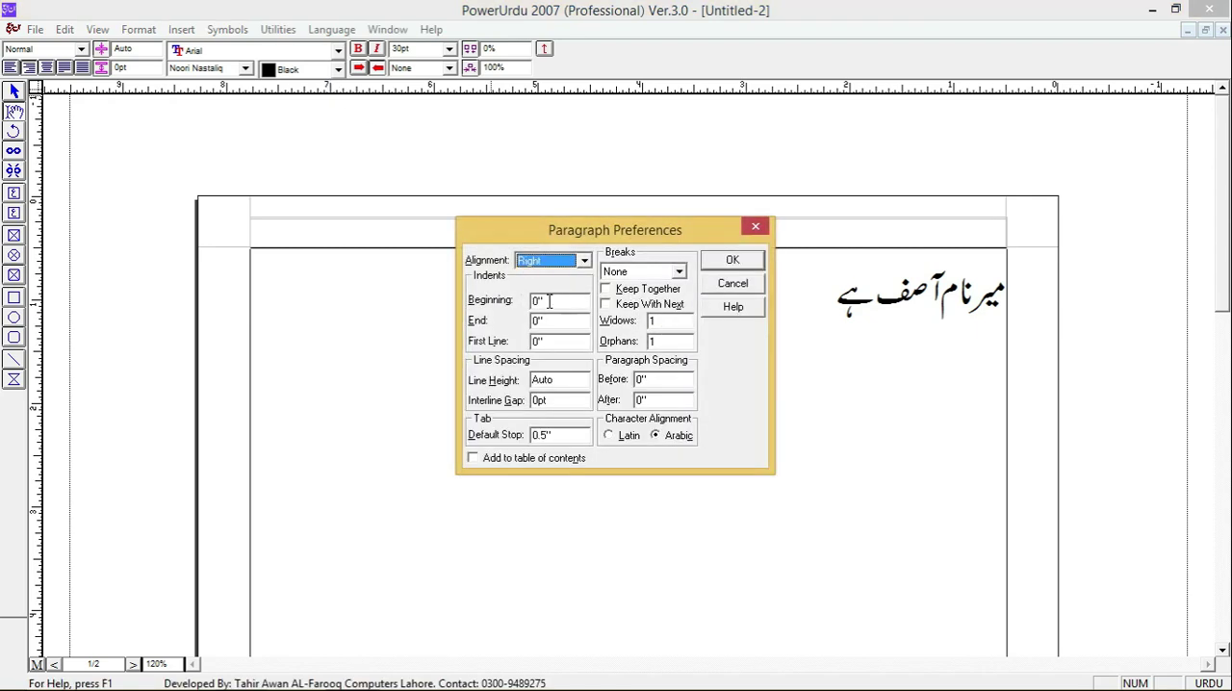
left_click_drag(539, 305, 494, 309)
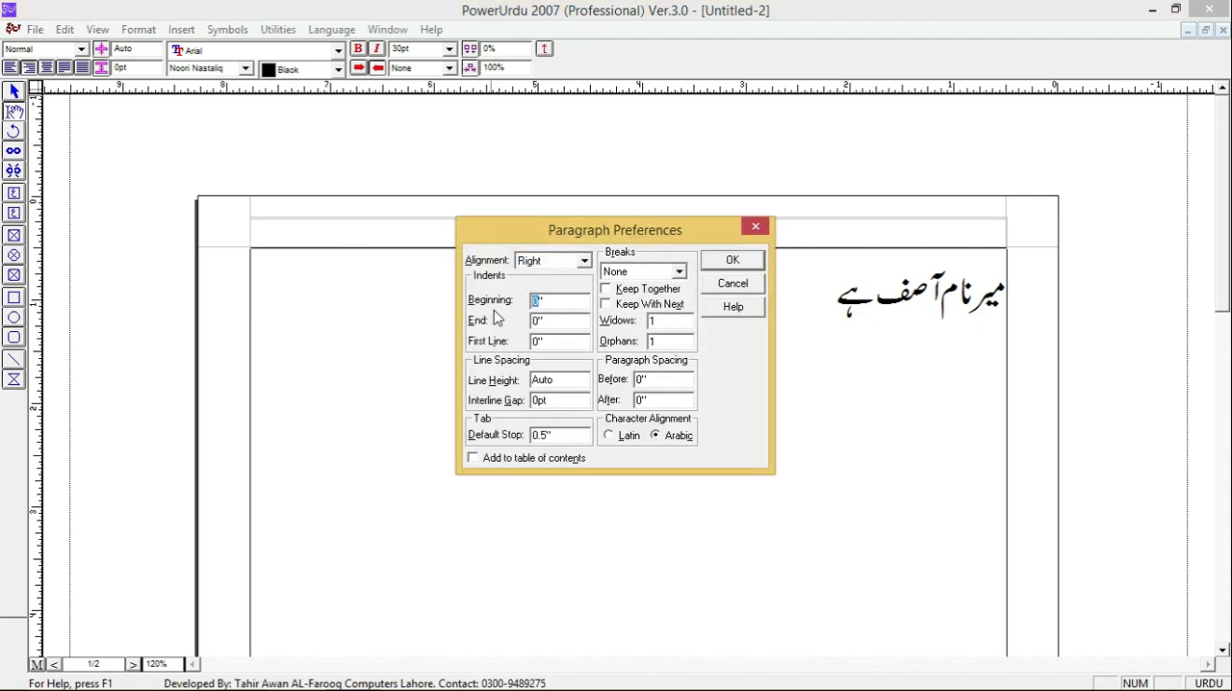
type("2")
left_click(734, 260)
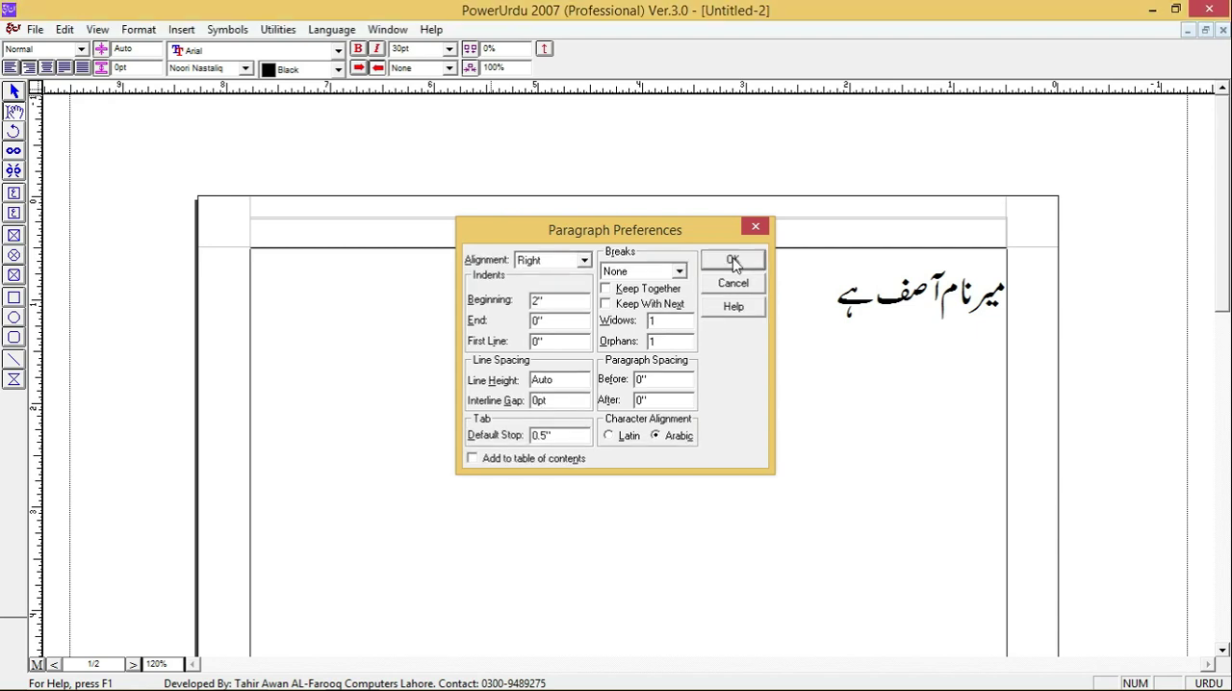
key("ctrl+z")
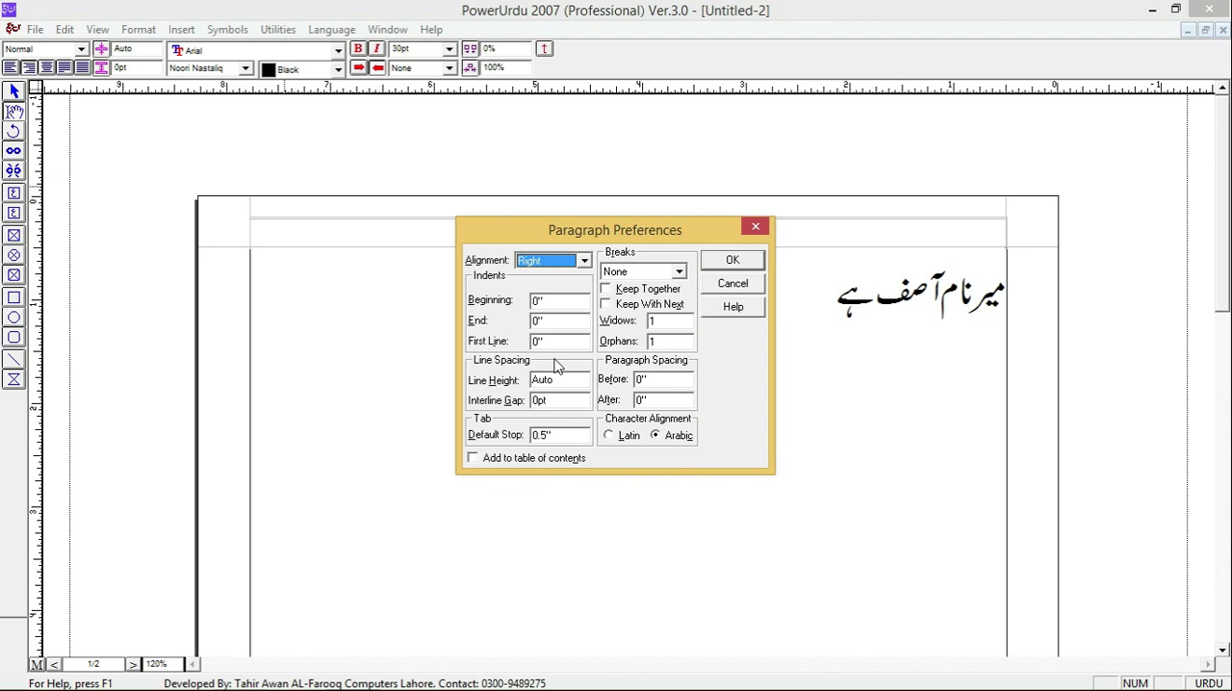
- Set the first-line indent of the Urdu sentence's paragraph to 2"
double_click(536, 343)
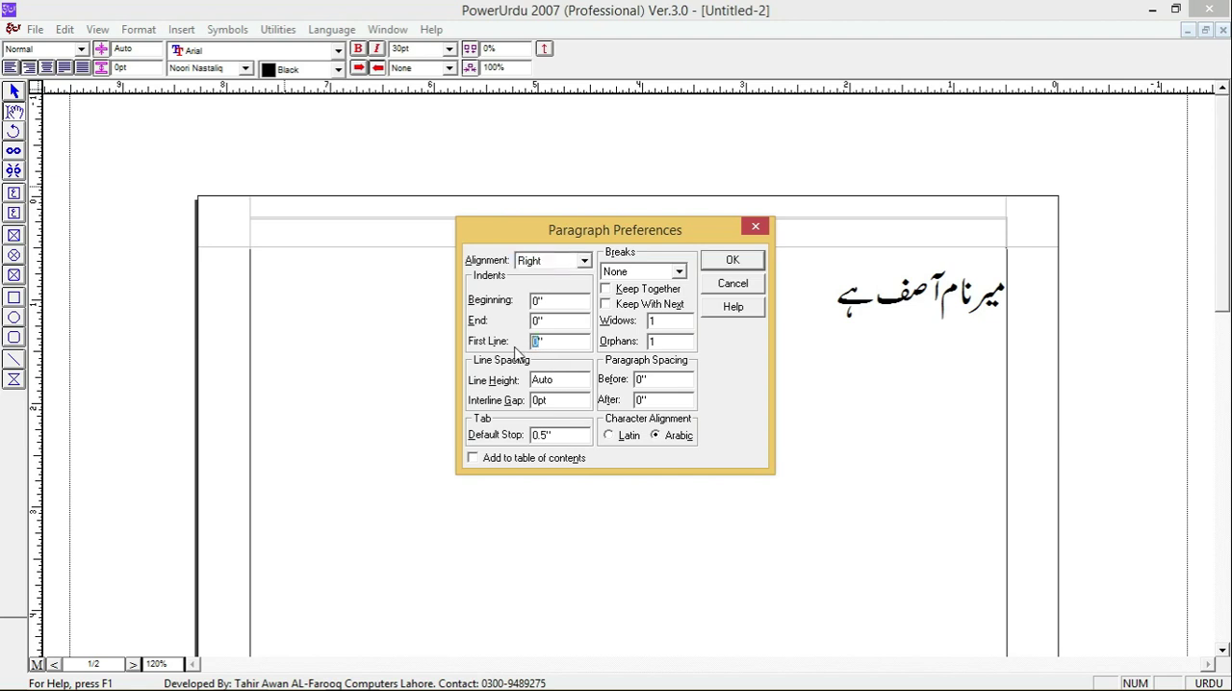
key("Return")
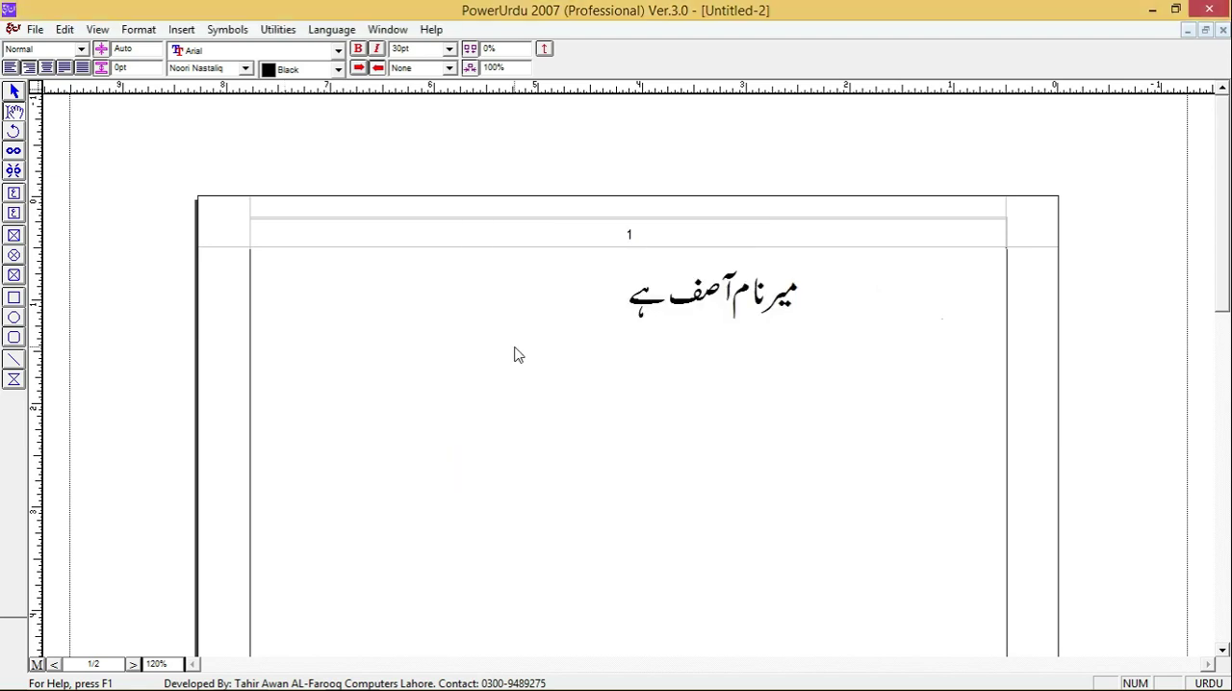
- Paste the copied Urdu sentence eight times after the existing one to extend the paragraph over several lines
type("میرا نام آصف ہے")
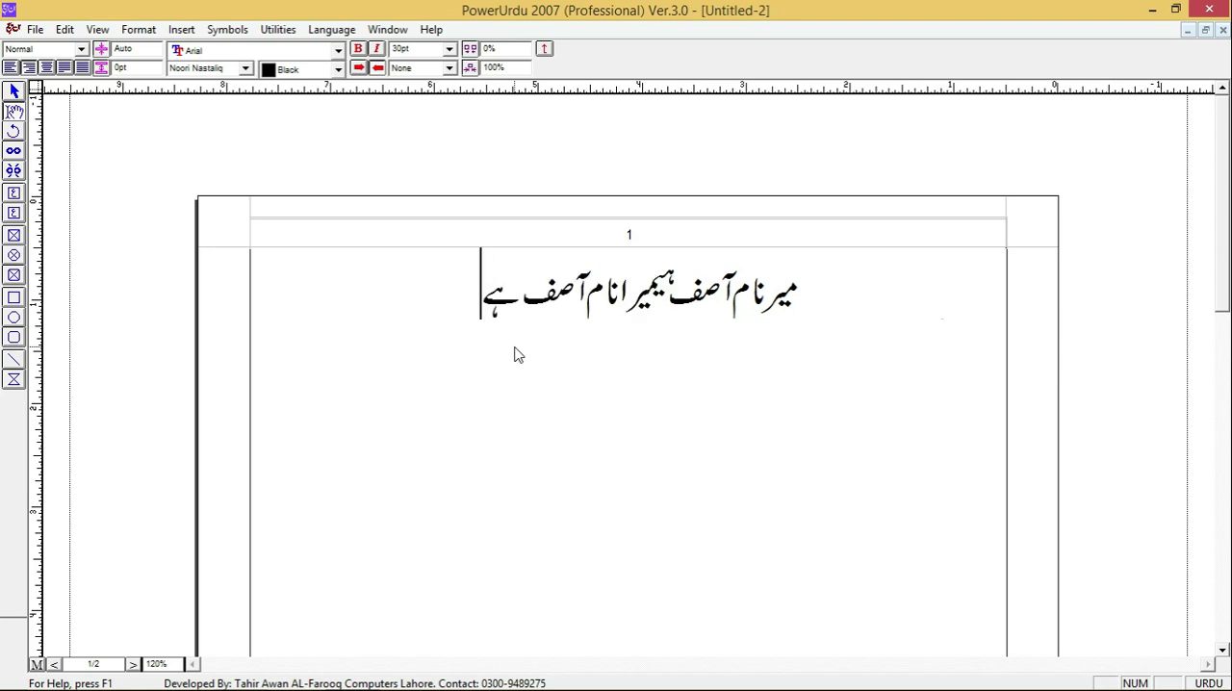
key("ctrl+v")
key("ctrl+v")
type("میرا نام آصف ہے")
key("ctrl+v")
key("ctrl+v")
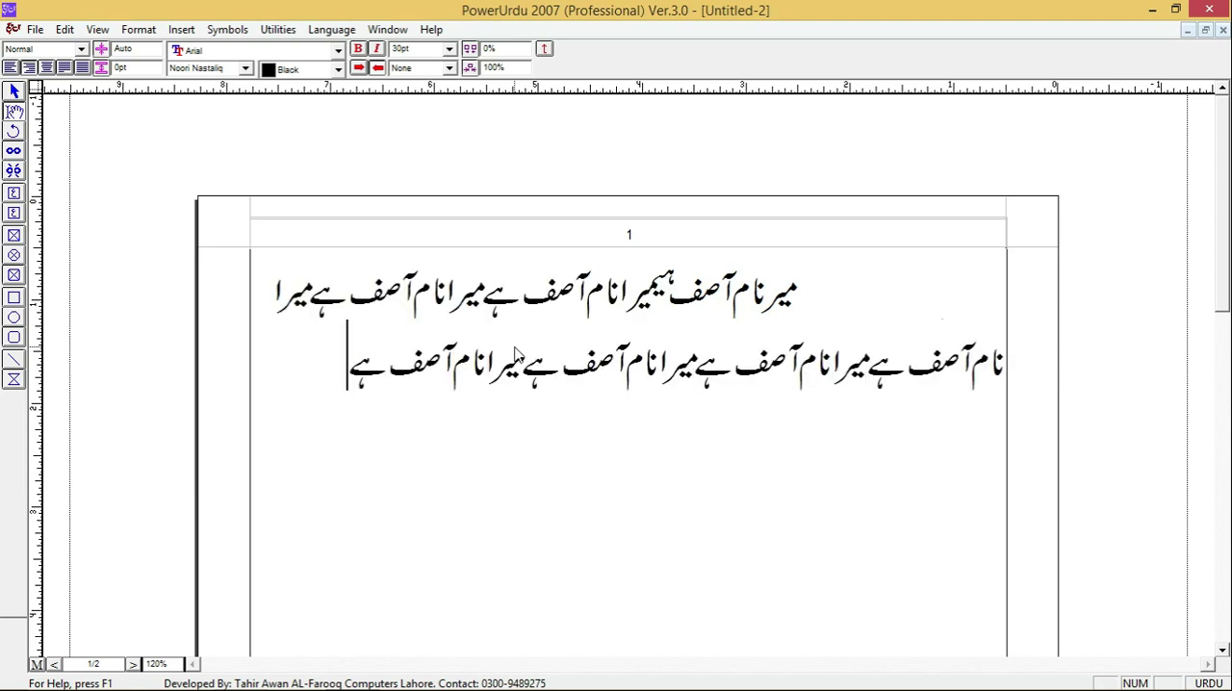
key("ctrl+v")
key("ctrl+v")
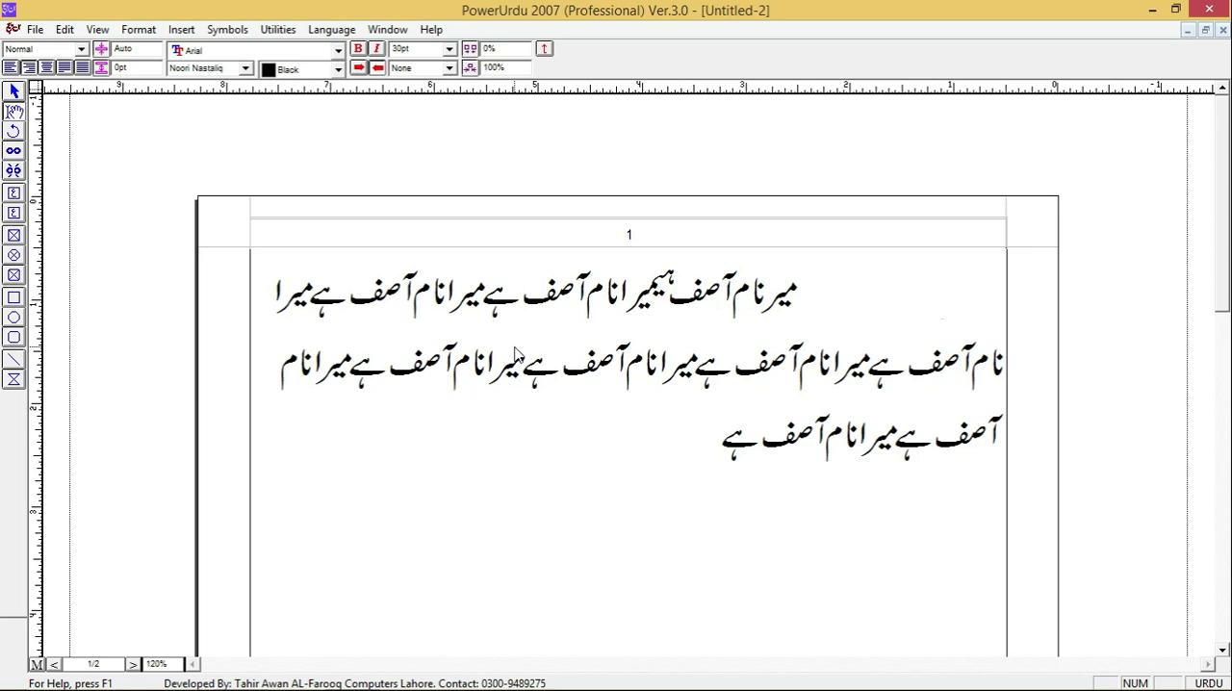
- Start a second paragraph and paste the copied Urdu sentence into it four times
key("Return")
key("ctrl+v")
key("ctrl+v")
key("ctrl+v")
key("ctrl+v")
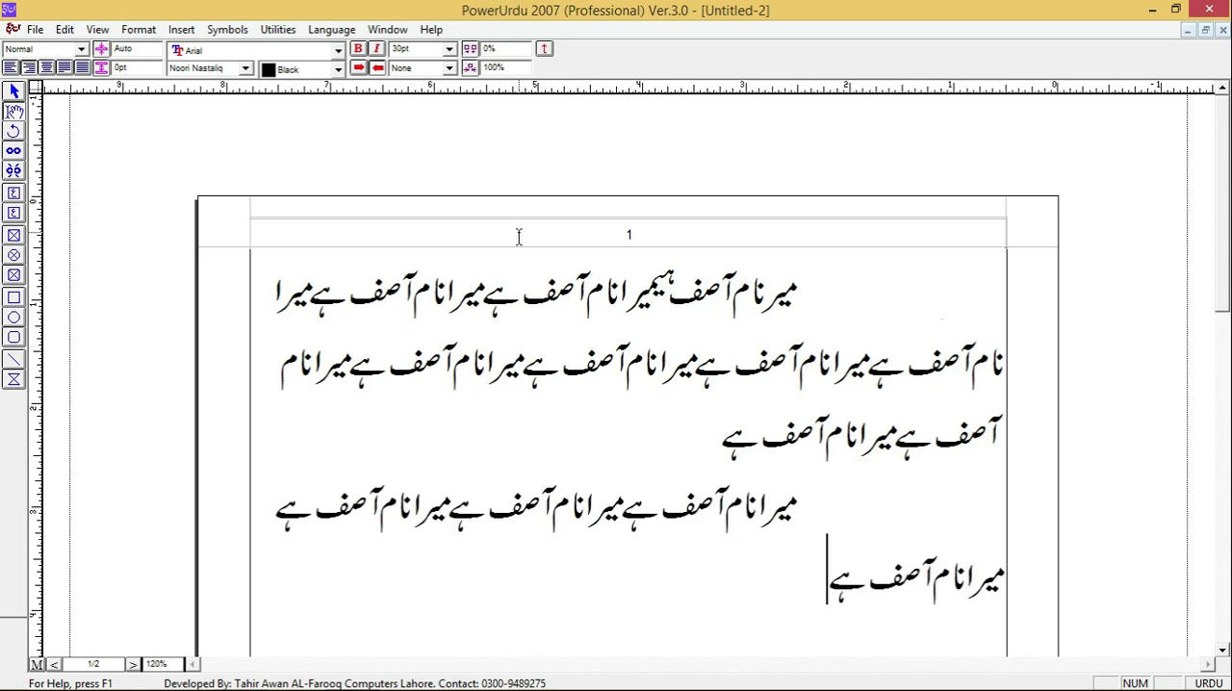
- Delete all the pasted copies and restore the final ے of the original Urdu sentence
left_click(633, 285, "shift")
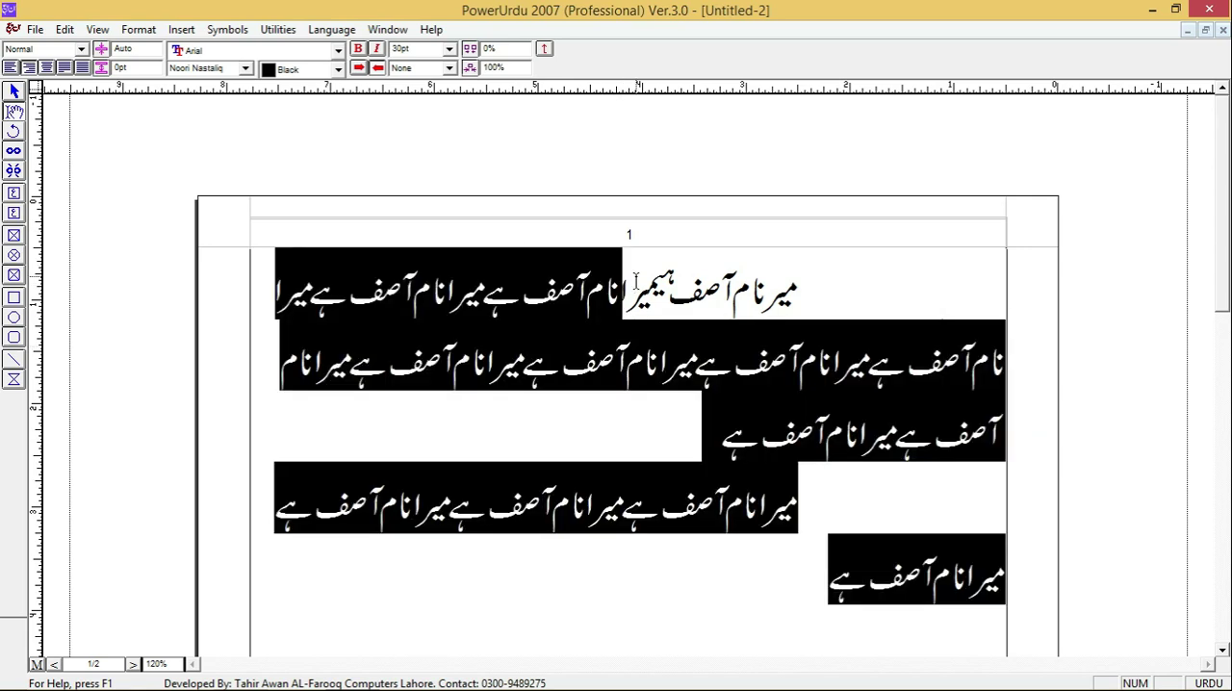
key("BackSpace")
key("BackSpace")
key("BackSpace")
key("BackSpace")
type("ے")
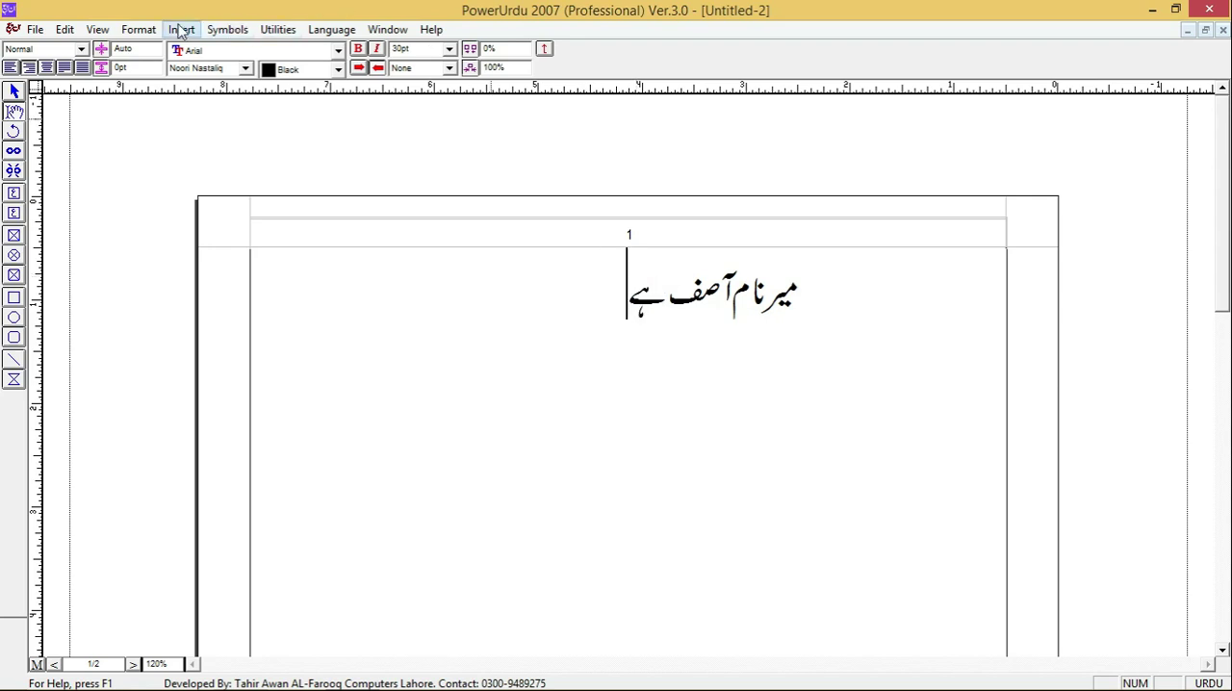
- Check the document's Page Setup options, including the list of paper sizes, and close them without changes
left_click(137, 30)
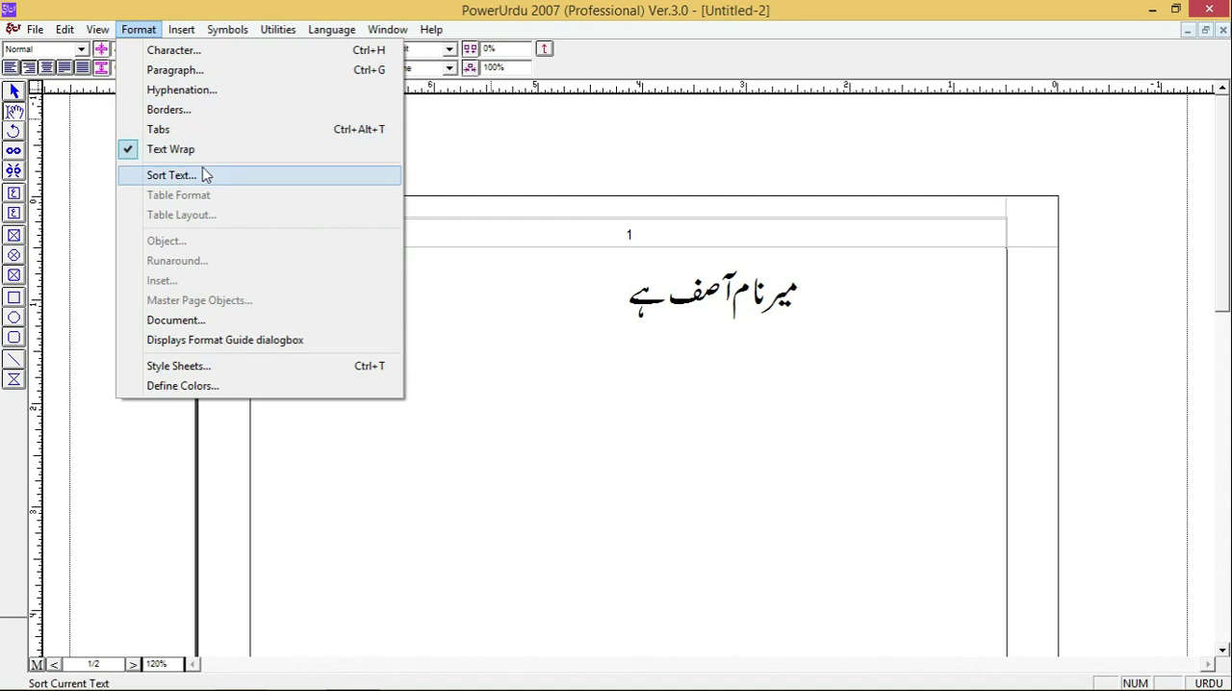
left_click(220, 326)
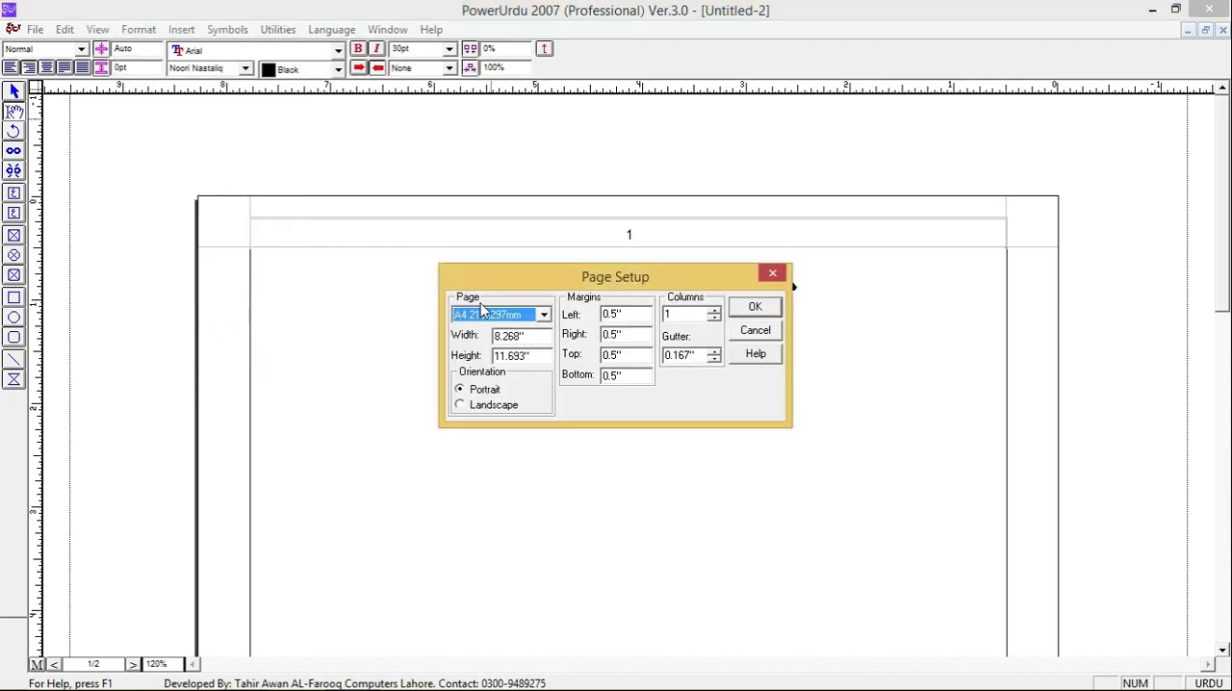
left_click(516, 323)
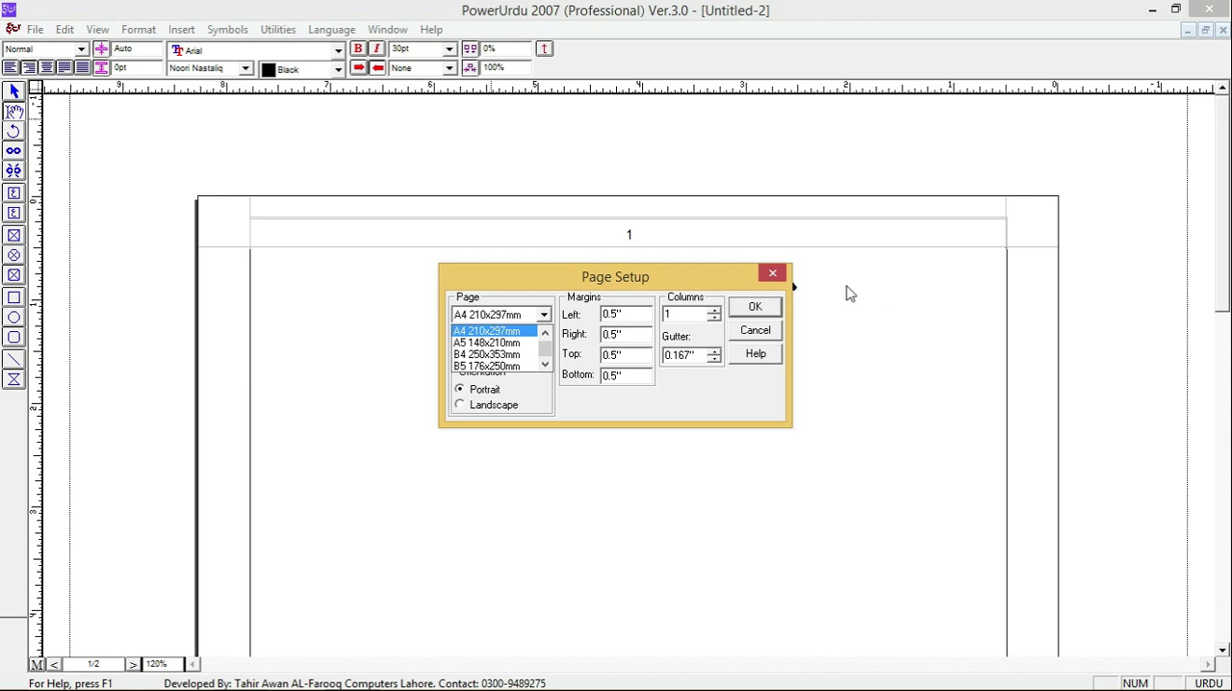
left_click(776, 277)
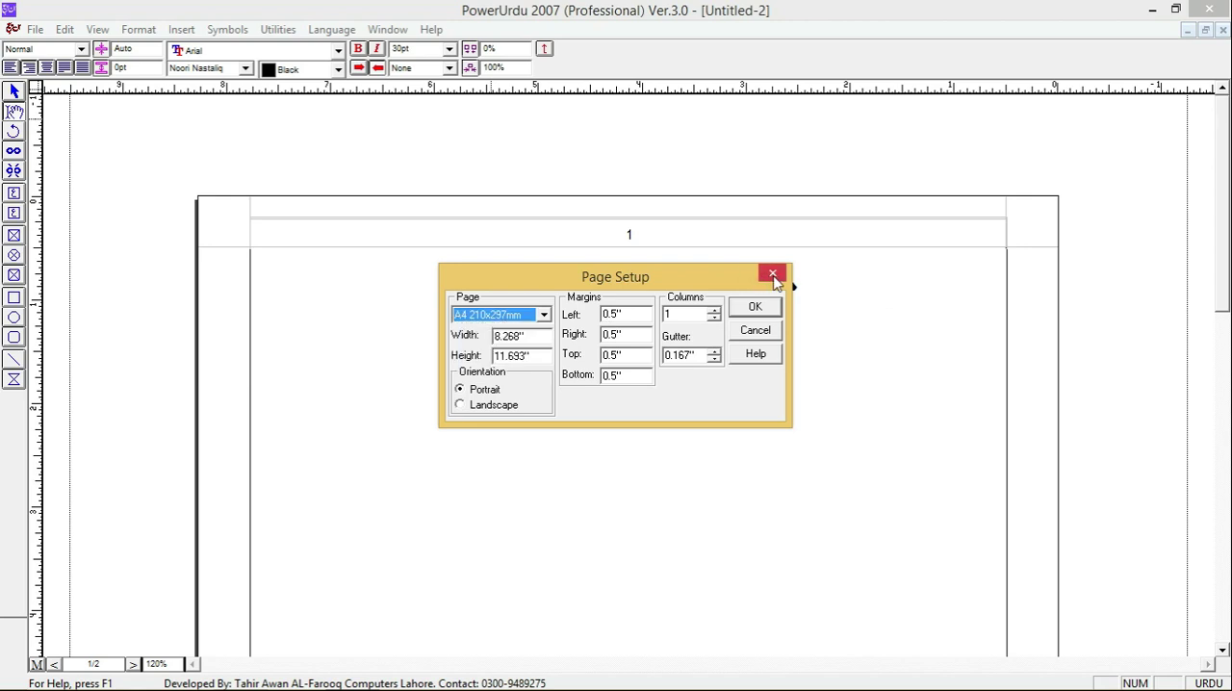
left_click(772, 275)
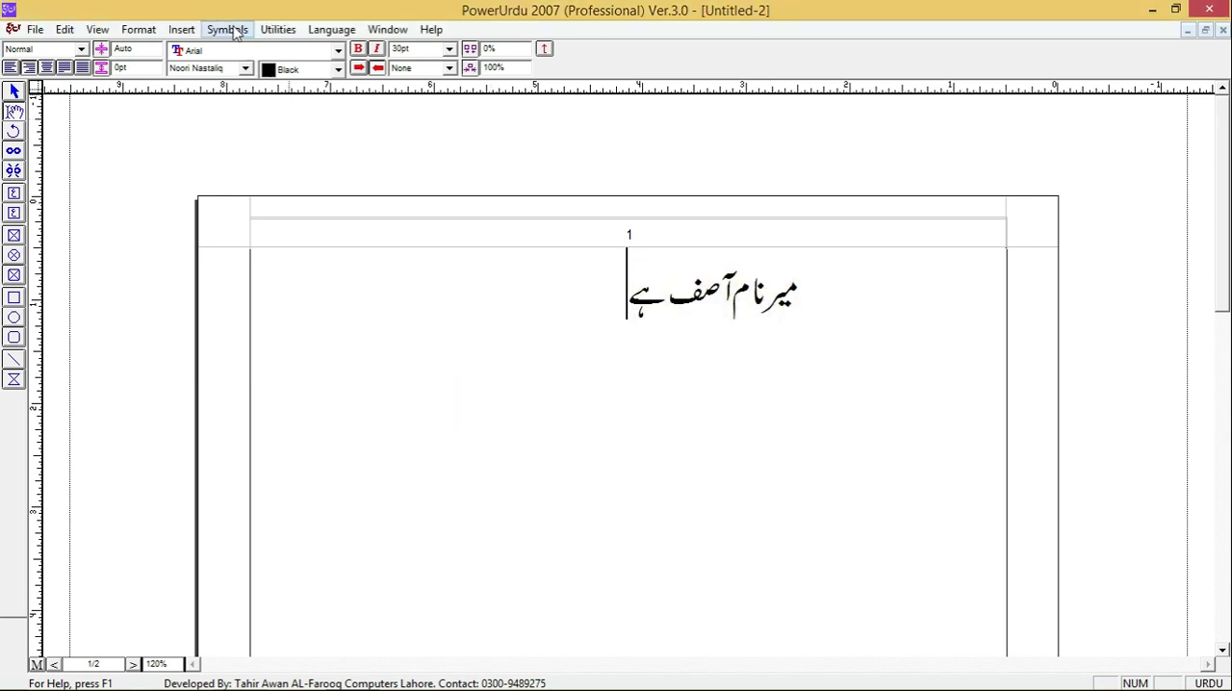
- Try inserting the date after the Urdu sentence in the format "Thursday, December 12, 2019" and undo the insertion
left_click(182, 31)
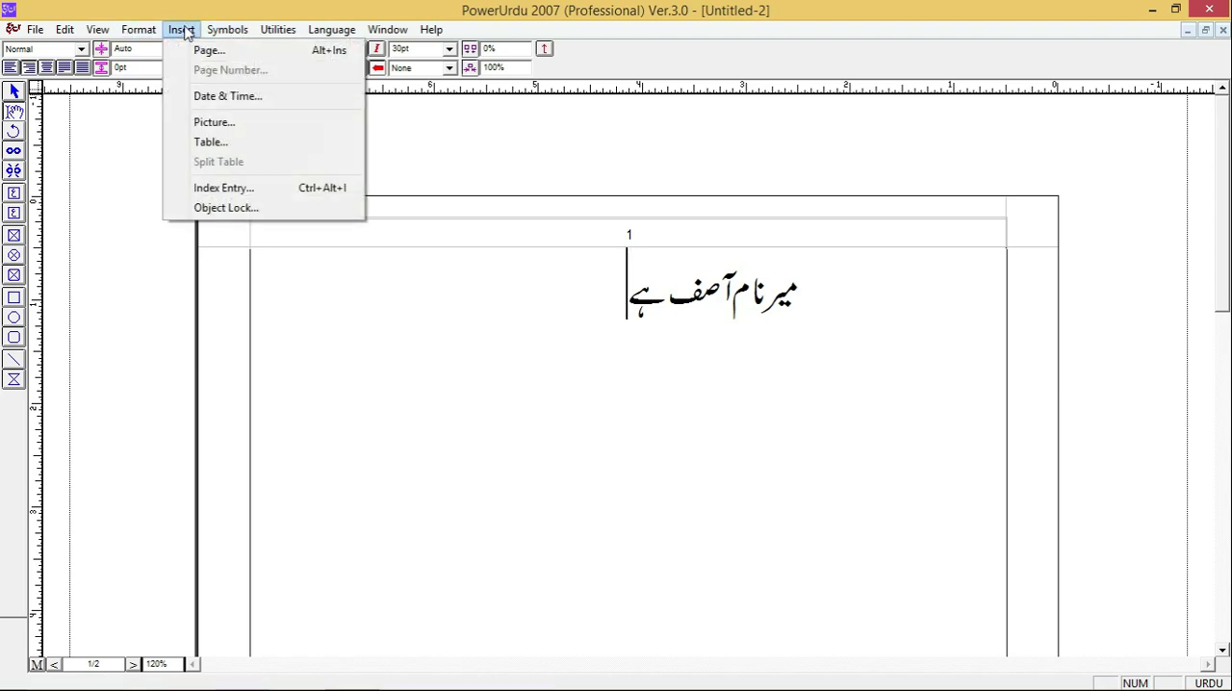
mouse_move(153, 32)
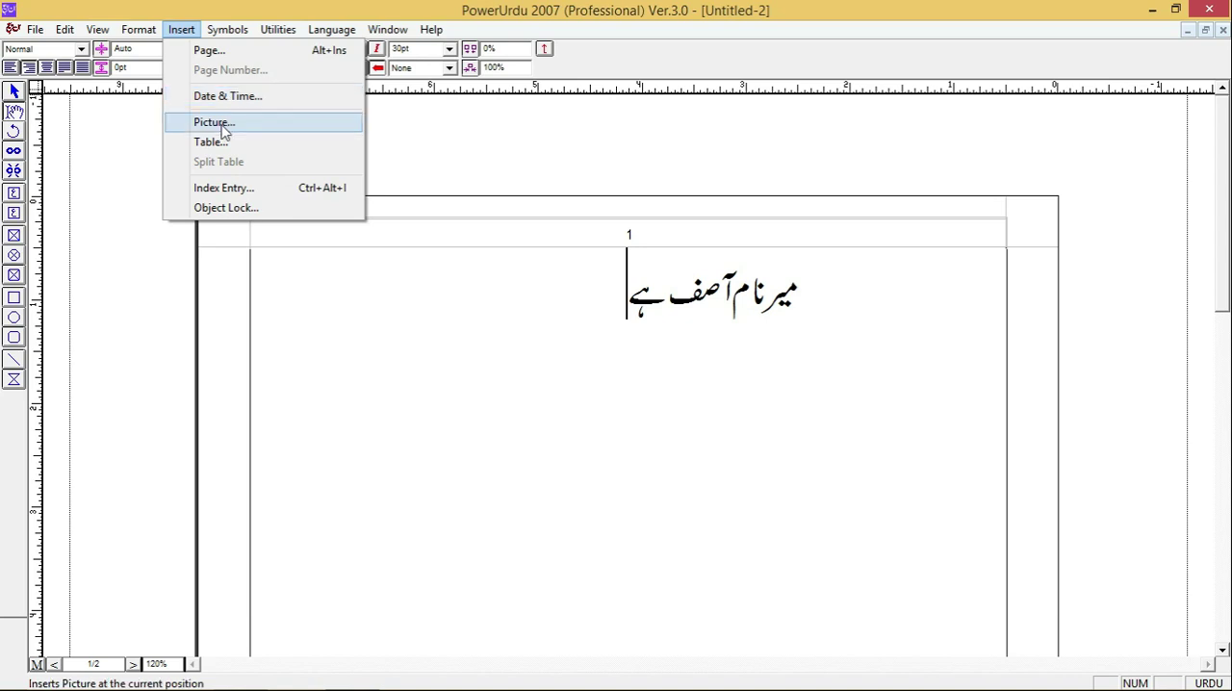
left_click(237, 100)
left_click(554, 359)
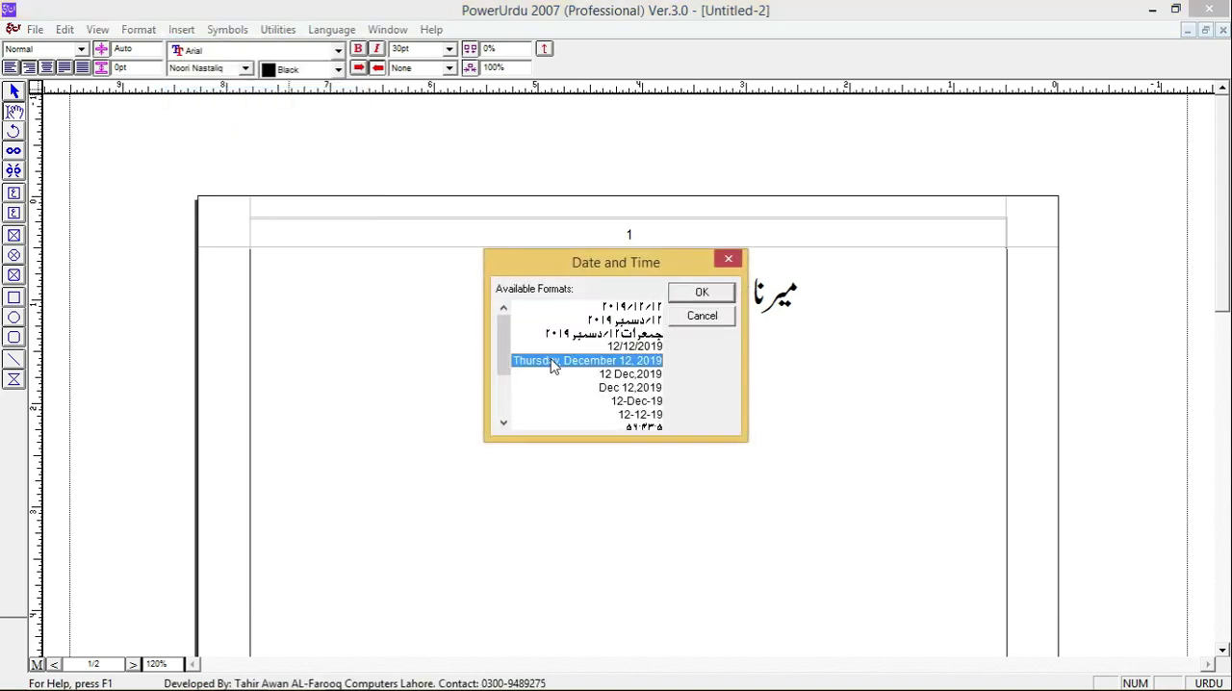
left_click(702, 294)
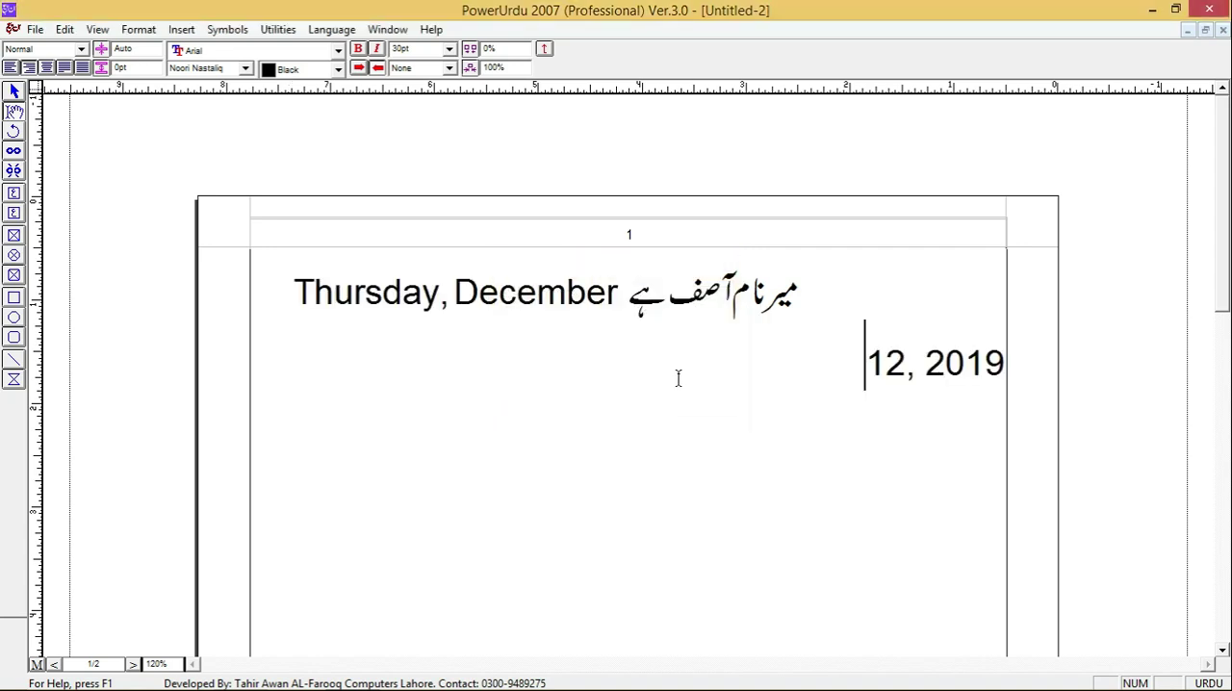
key("ctrl+z")
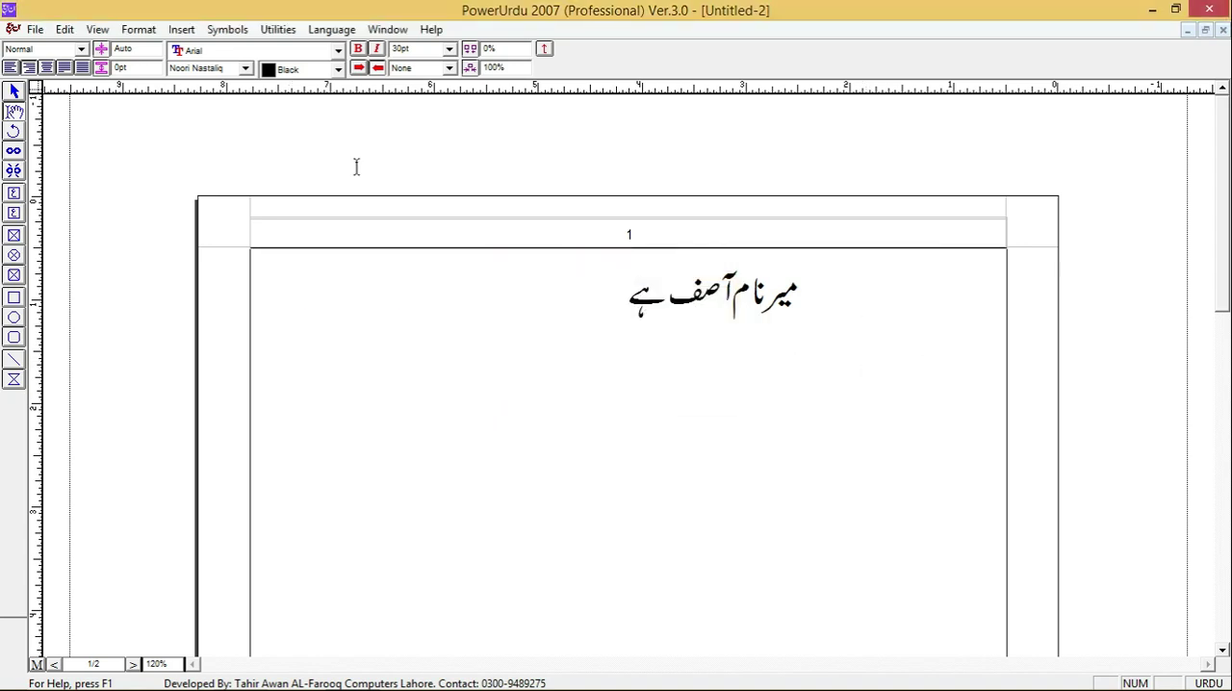
left_click(231, 29)
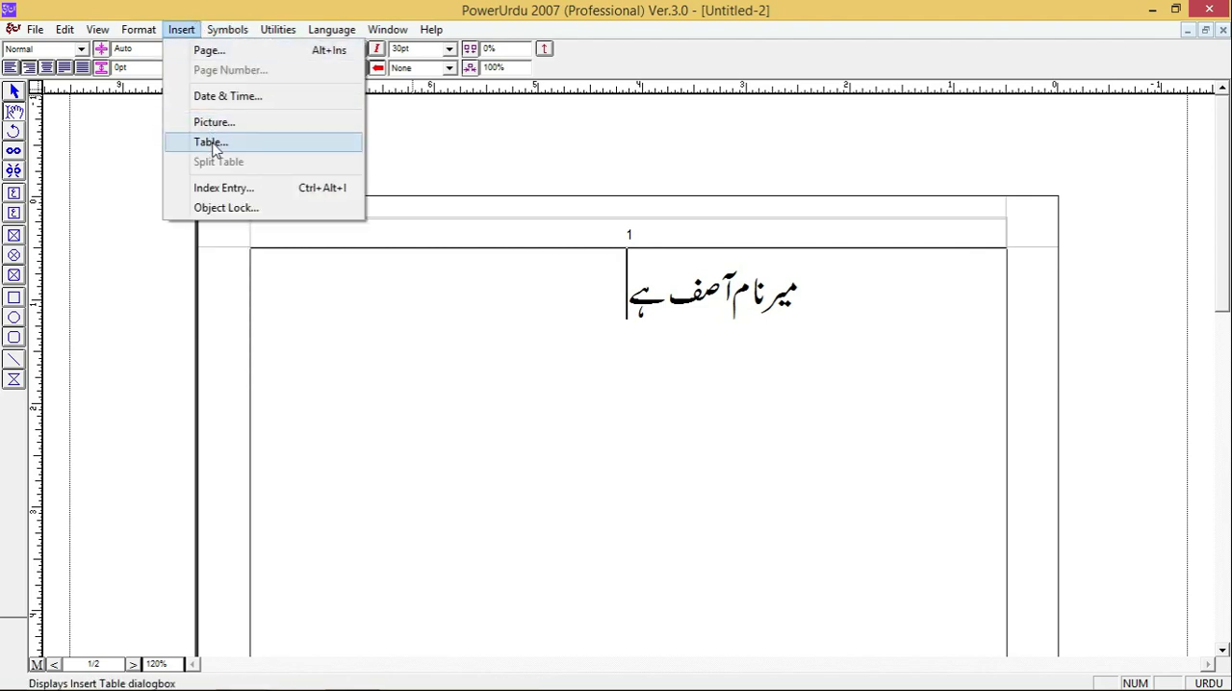
left_click(431, 316)
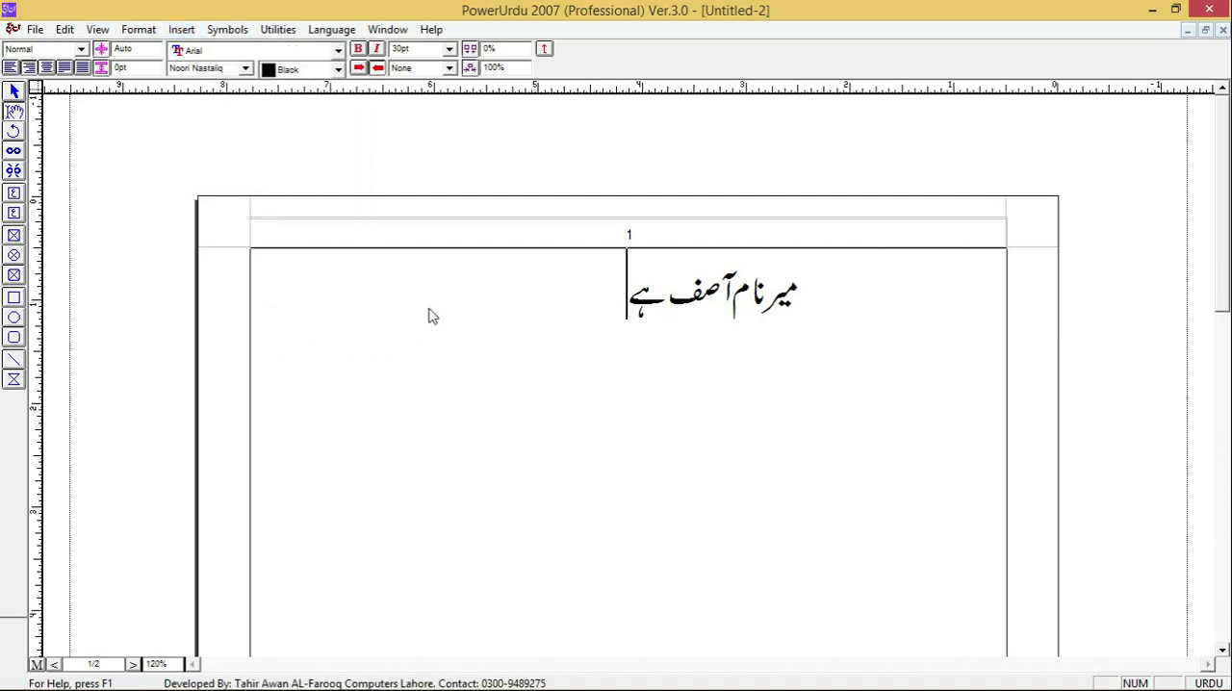
key("Return")
key("ctrl+m")
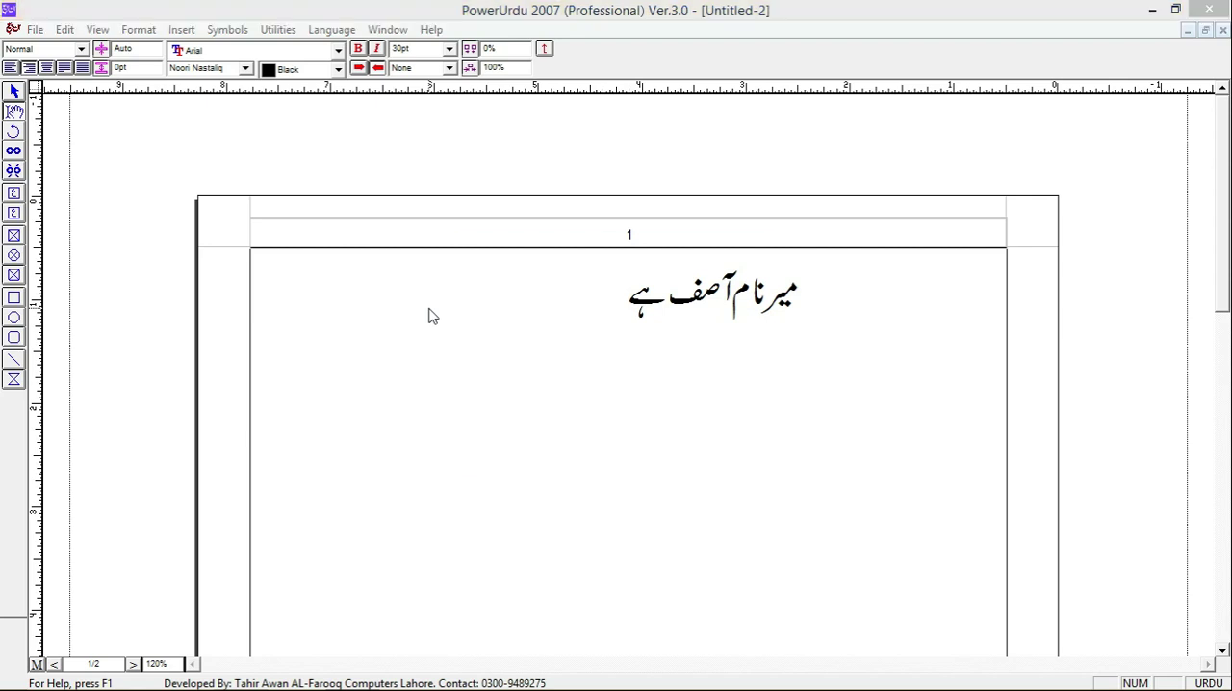
- Start a new paragraph below the Urdu sentence
key("Tab")
key("Tab")
key("Tab")
type("0")
key("Return")
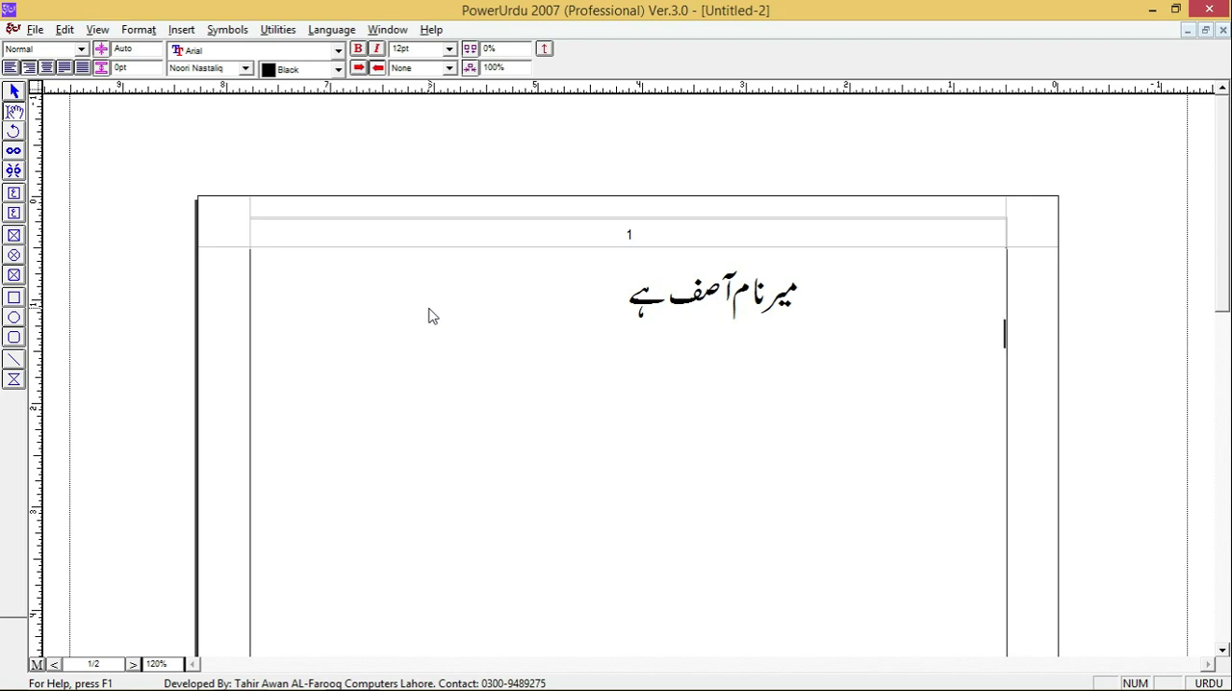
- Insert a table with one row and three columns below the Urdu sentence and add a second row to it
key("alt+i")
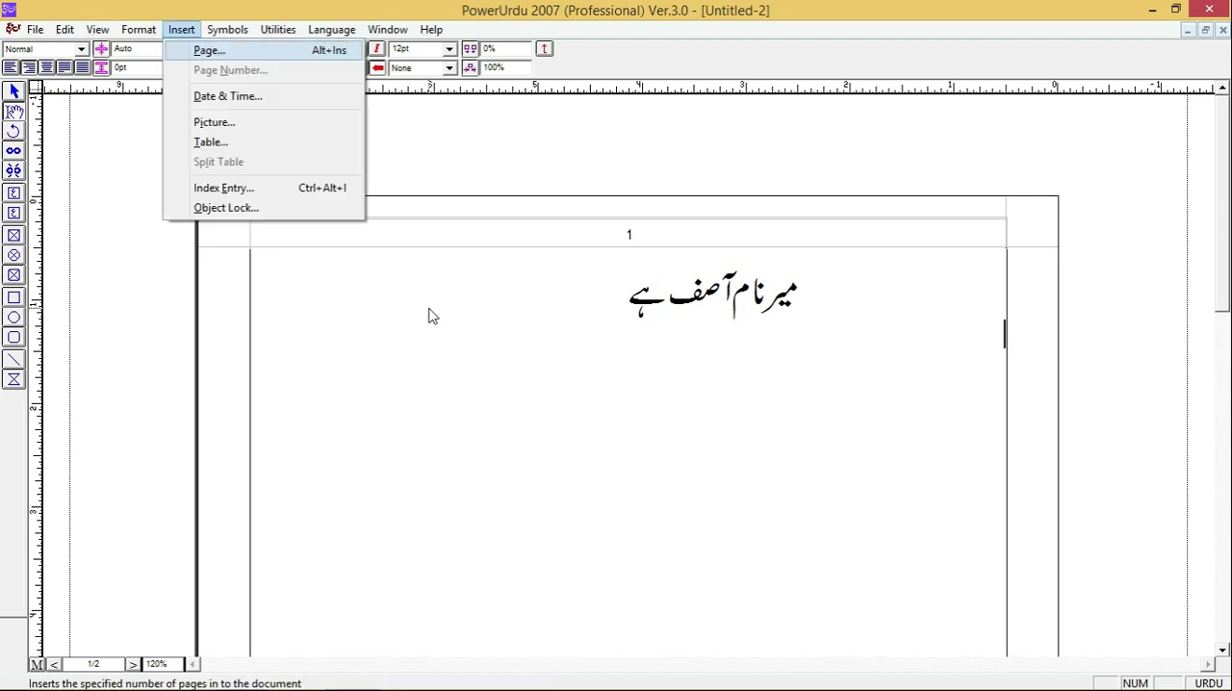
key("t")
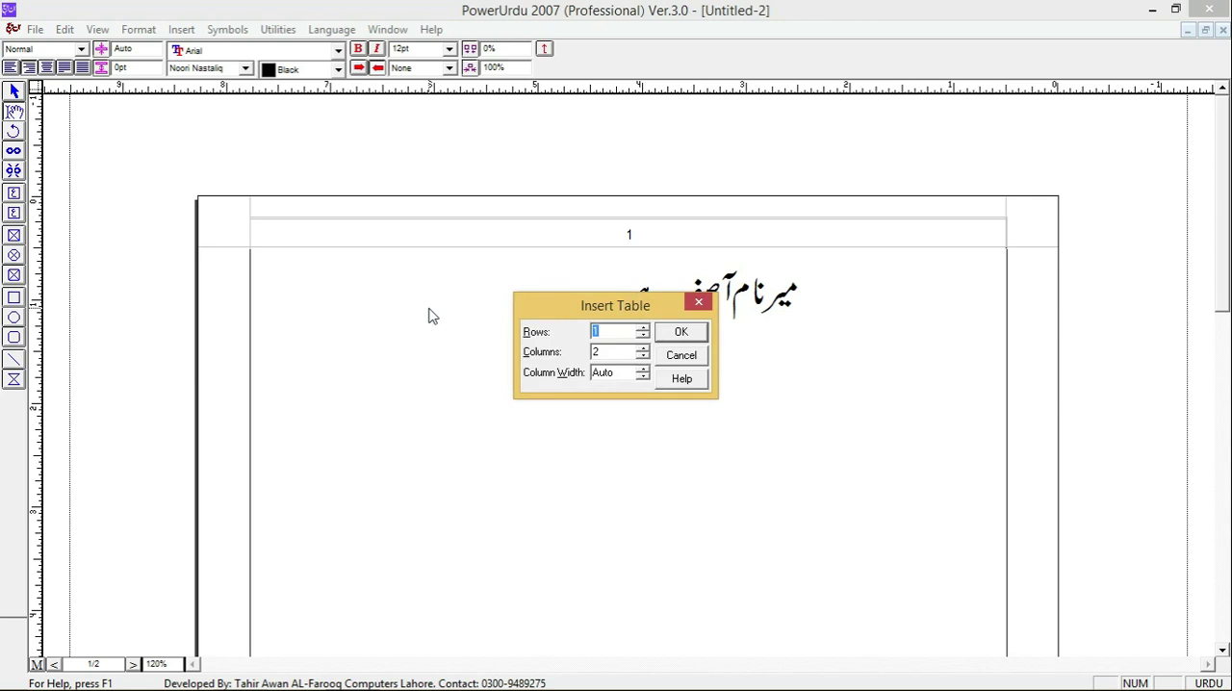
key("Tab")
type("3")
key("Return")
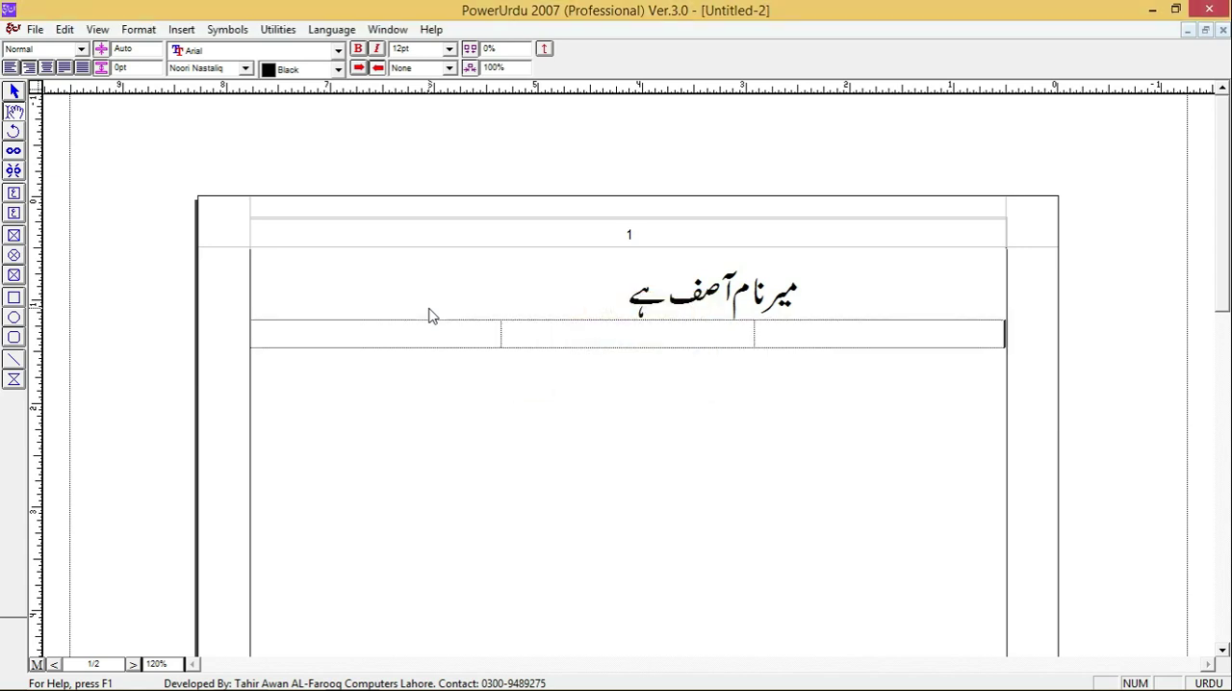
key("Tab")
key("Tab")
key("Tab")
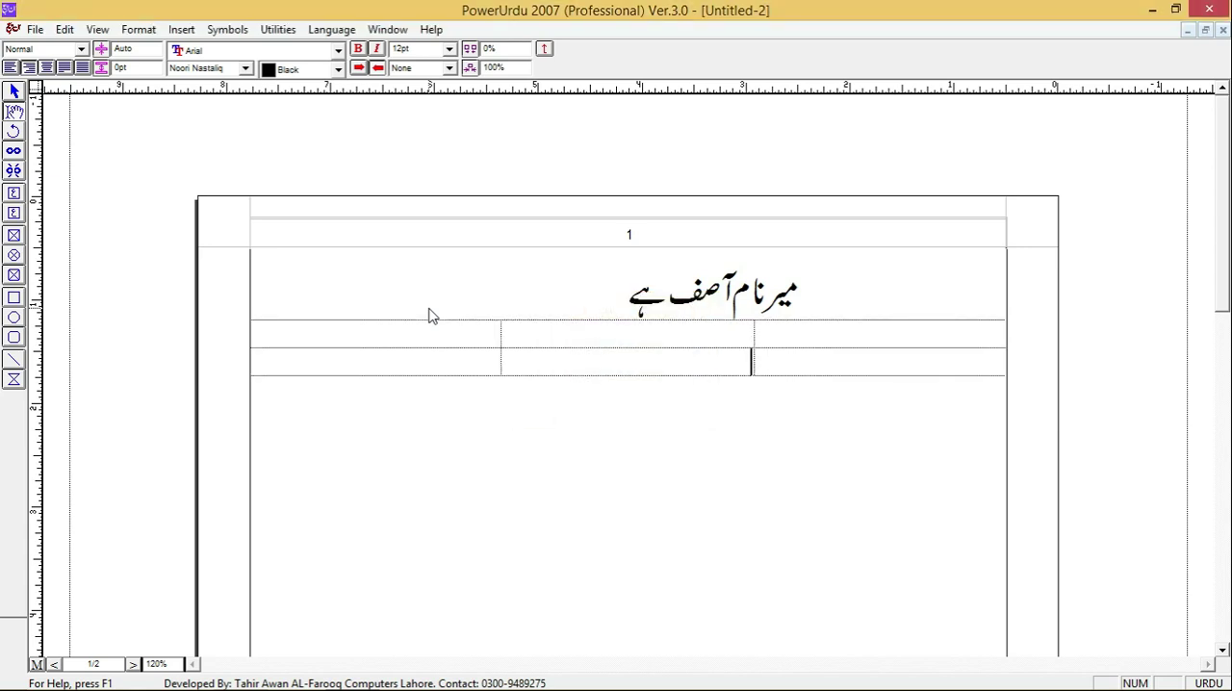
- Try giving the table's first row a black dotted border 2 pt wide and undo the formatting
left_click(878, 332)
left_click_drag(424, 333, 462, 334)
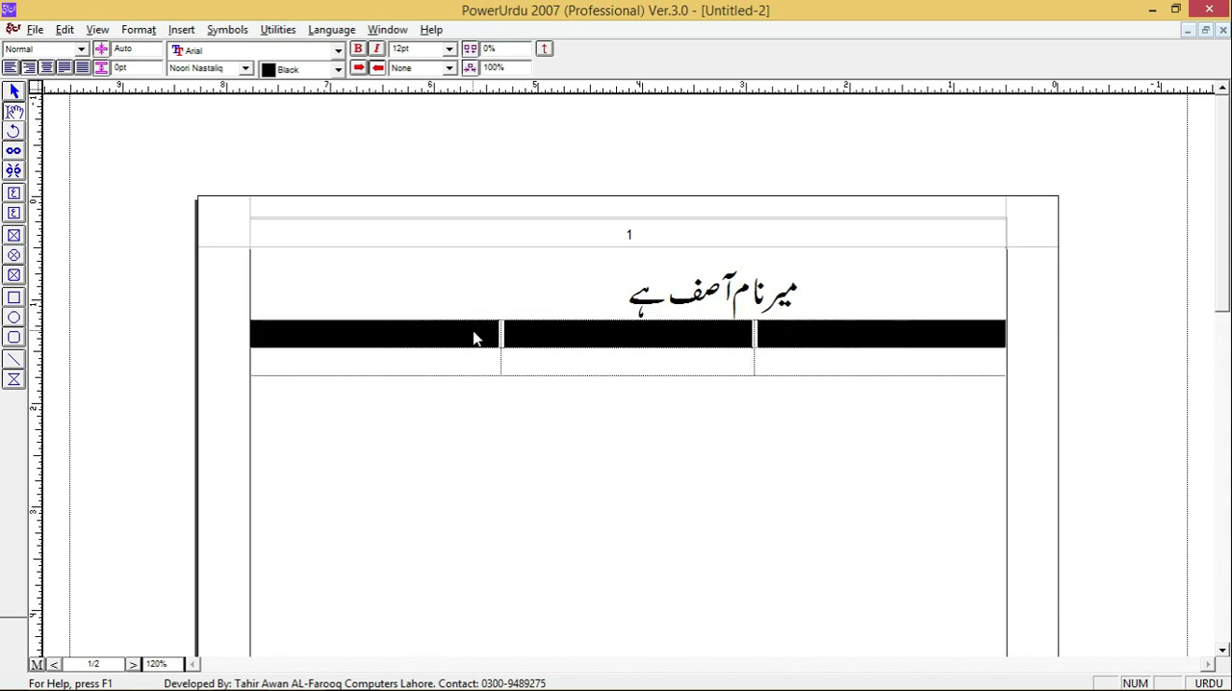
key("alt+t")
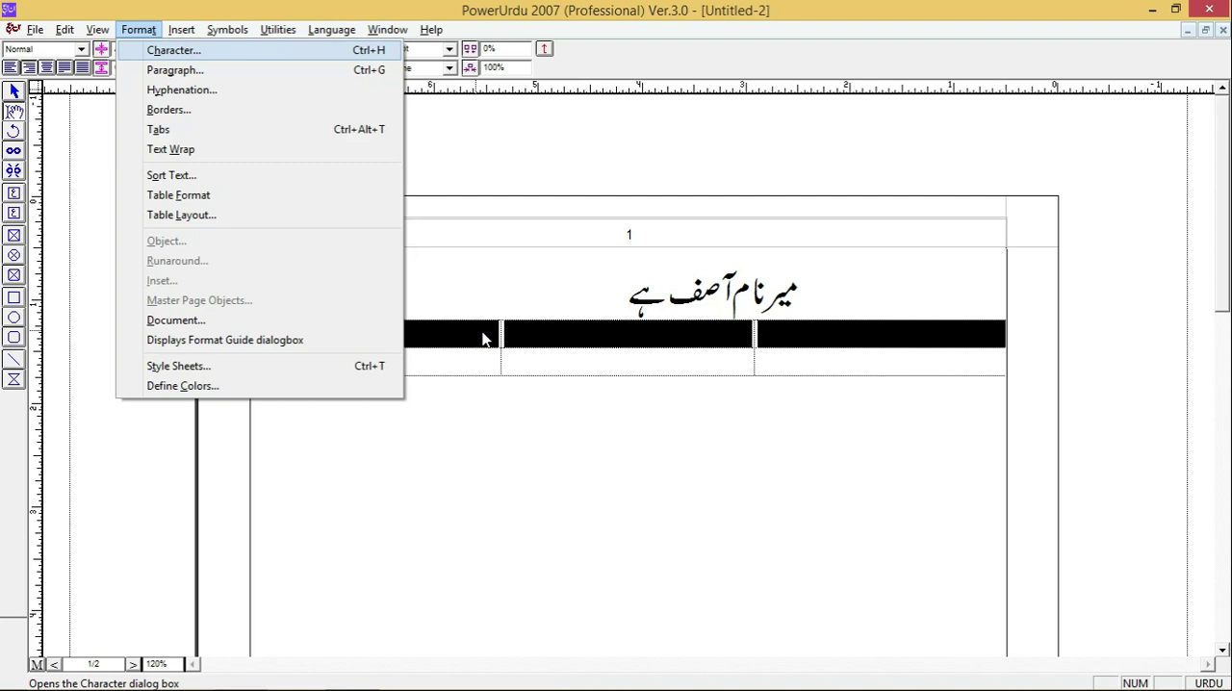
key("f")
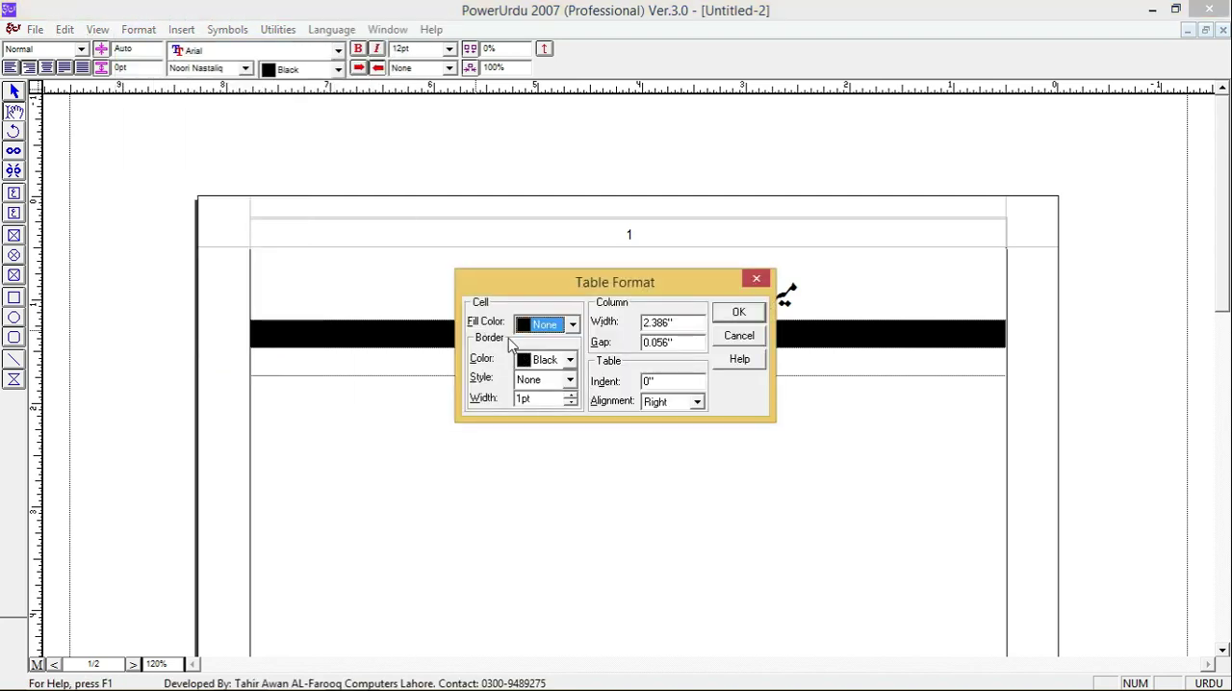
left_click(569, 360)
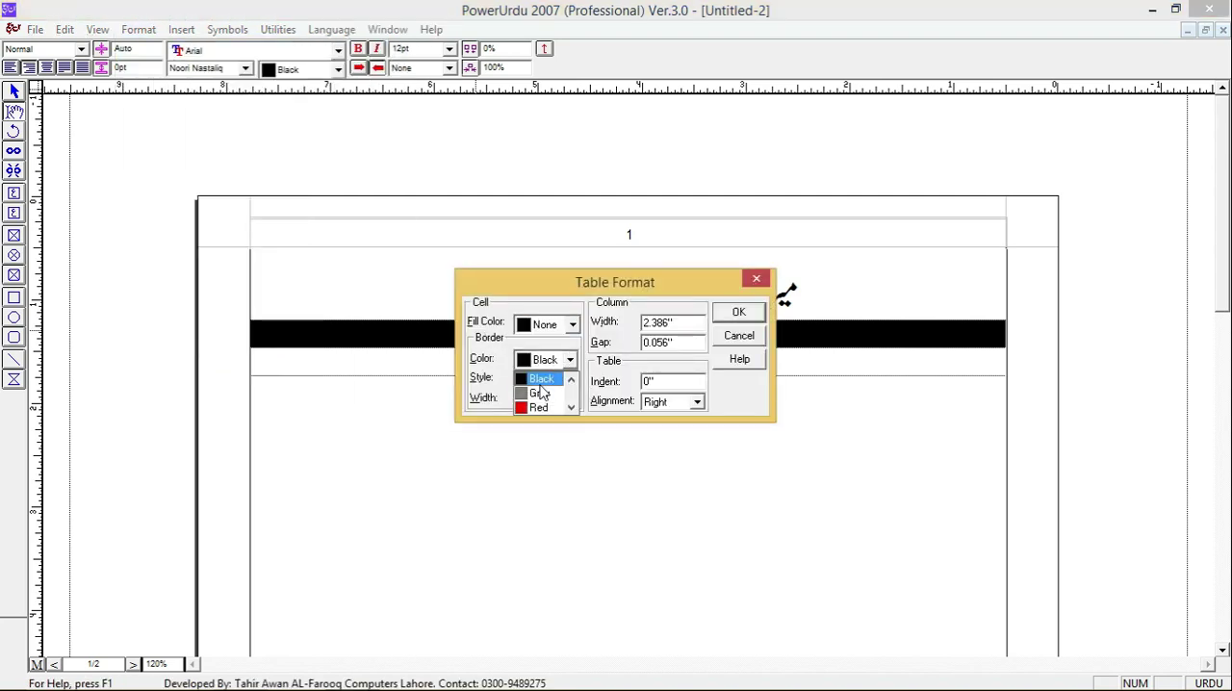
left_click(541, 379)
left_click(568, 379)
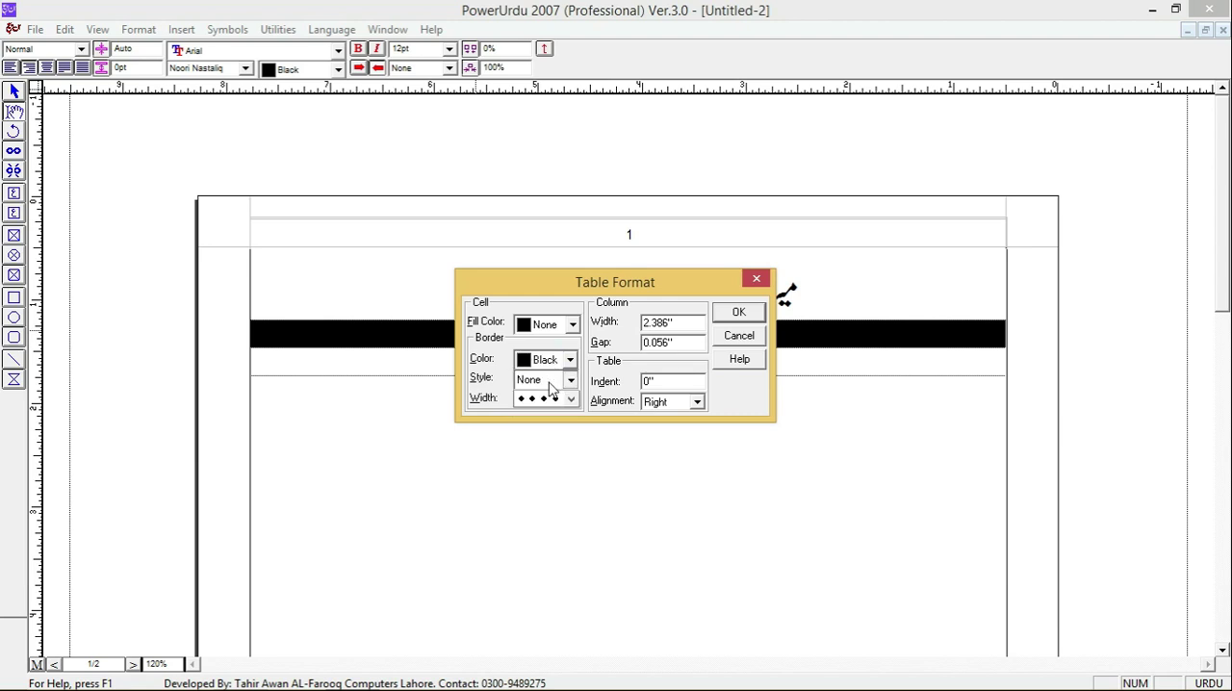
left_click(538, 425)
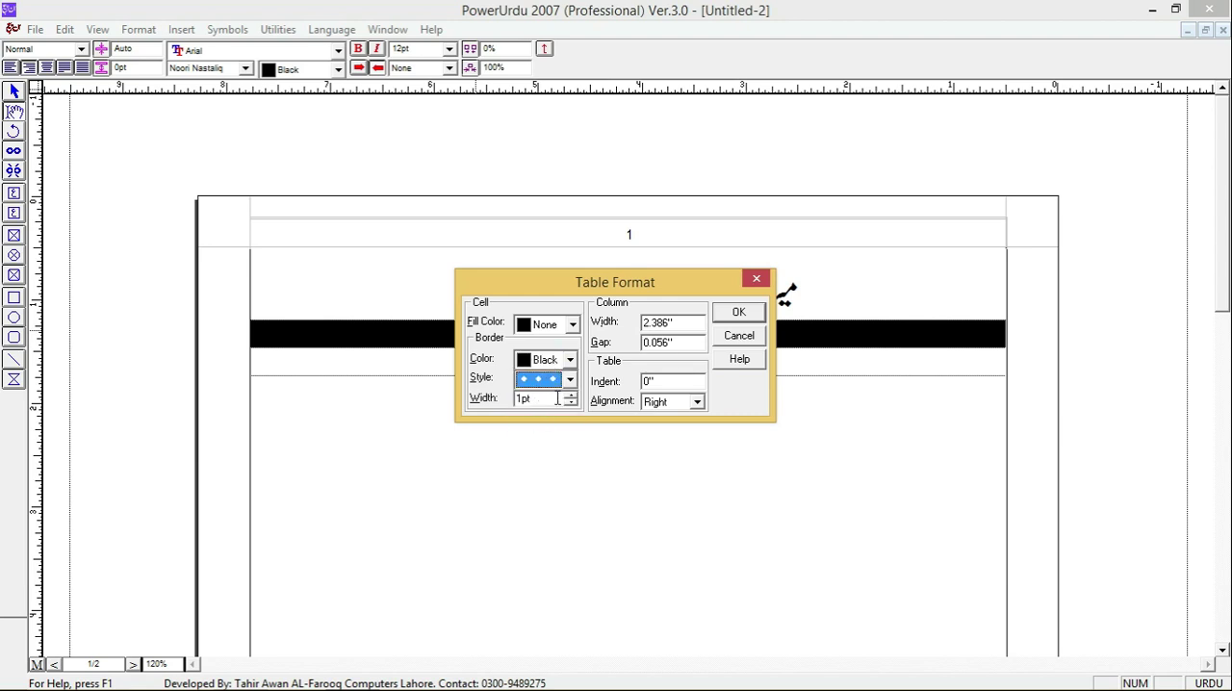
left_click_drag(528, 398, 484, 396)
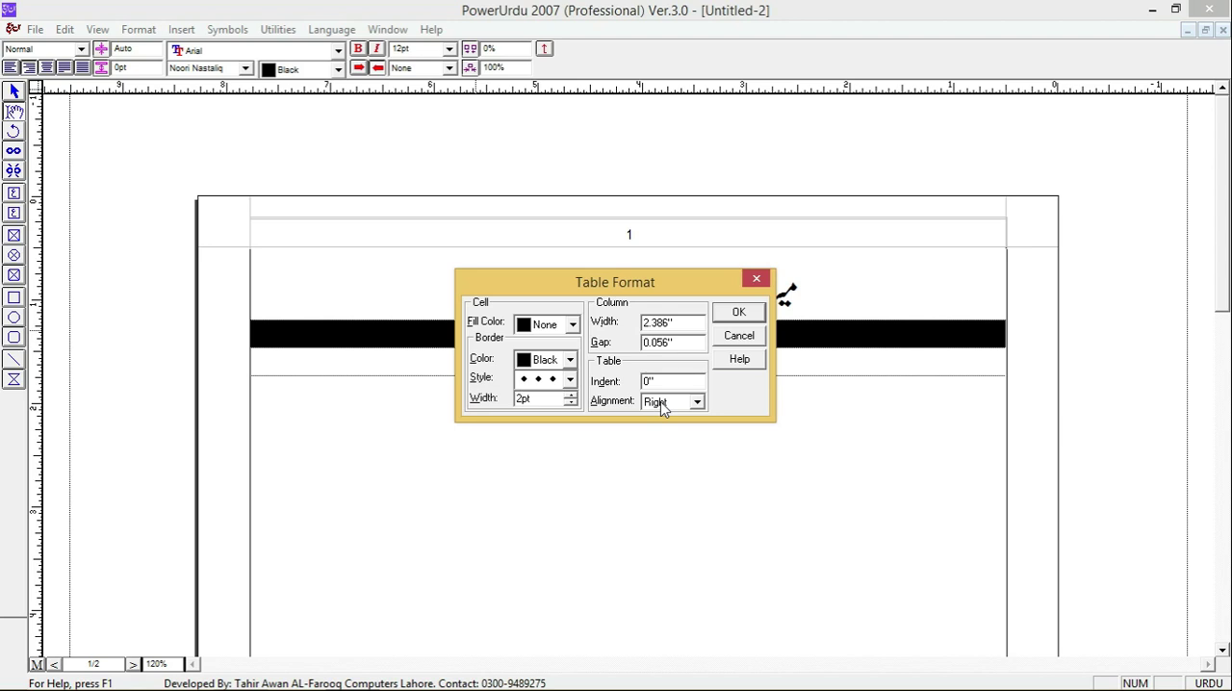
left_click(738, 311)
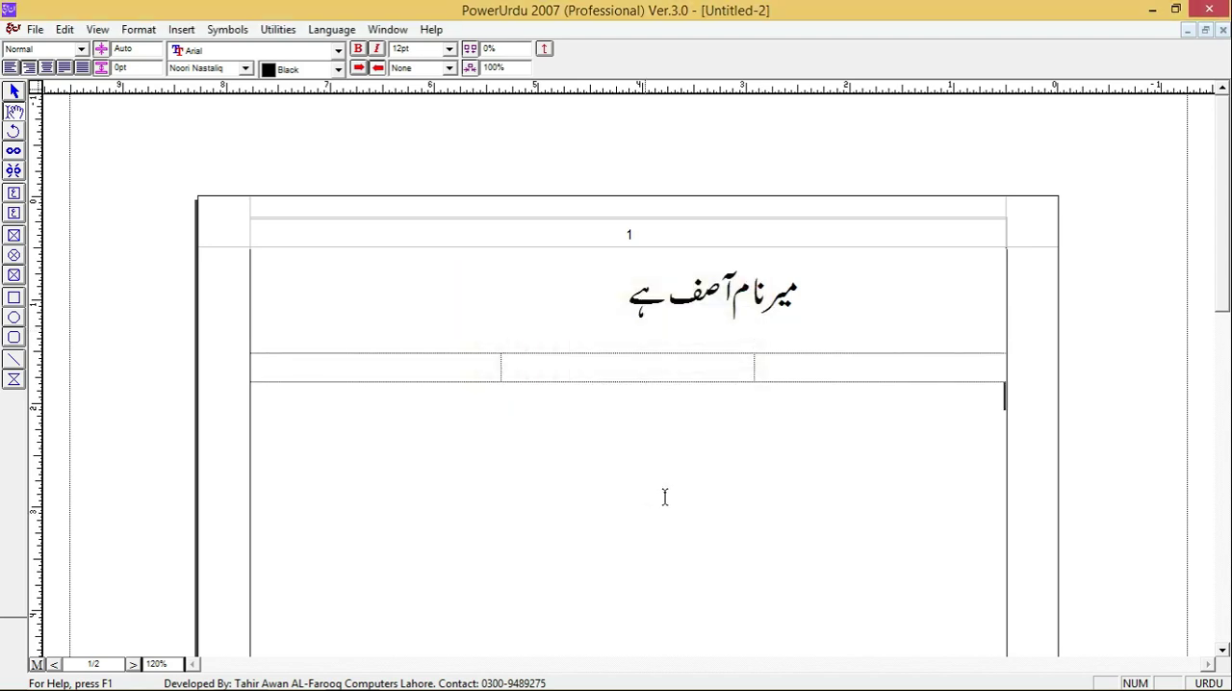
key("ctrl+z")
- Remove the second row of the table
left_click(887, 376)
left_click_drag(862, 336, 622, 339)
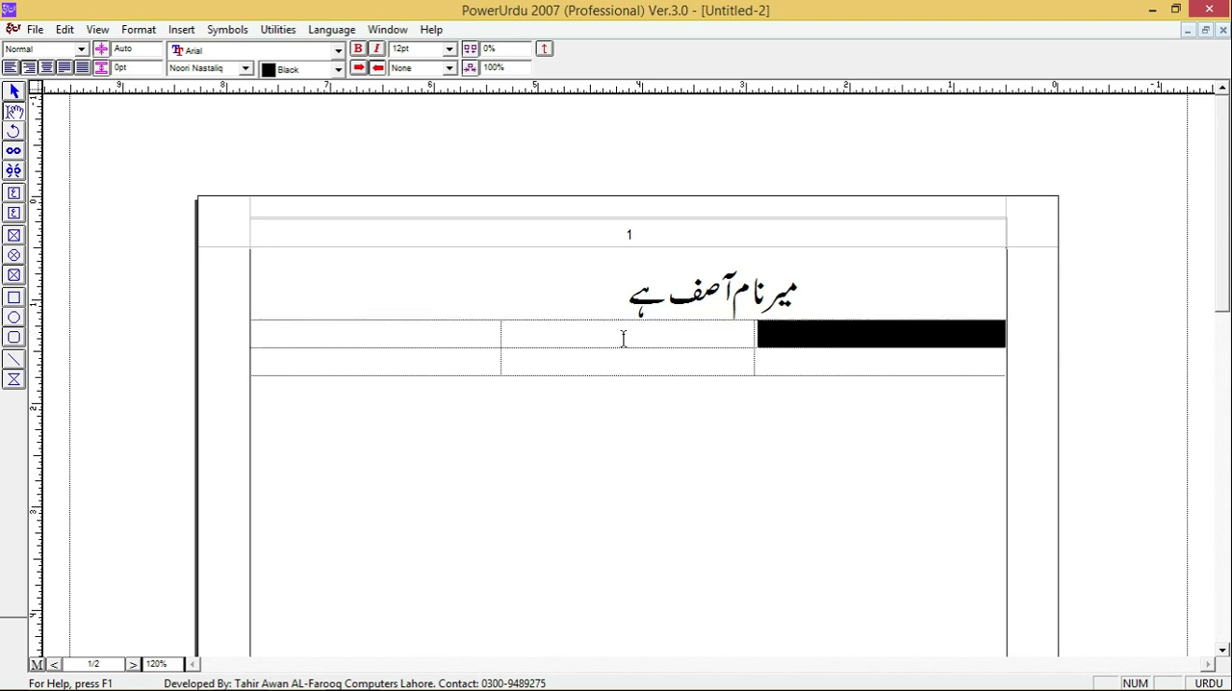
left_click(861, 360)
key("alt+o")
key("l")
key("alt+d")
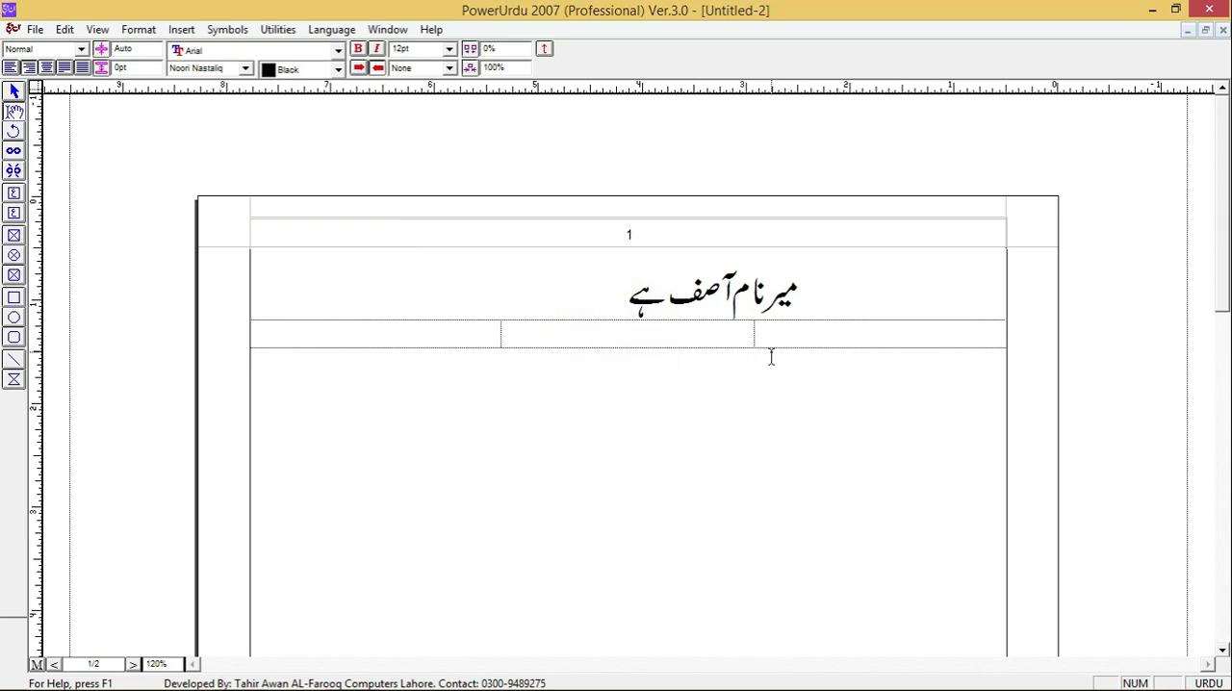
- Give all three cells of the table a solid black border 3 pt wide
left_click_drag(912, 332, 436, 340)
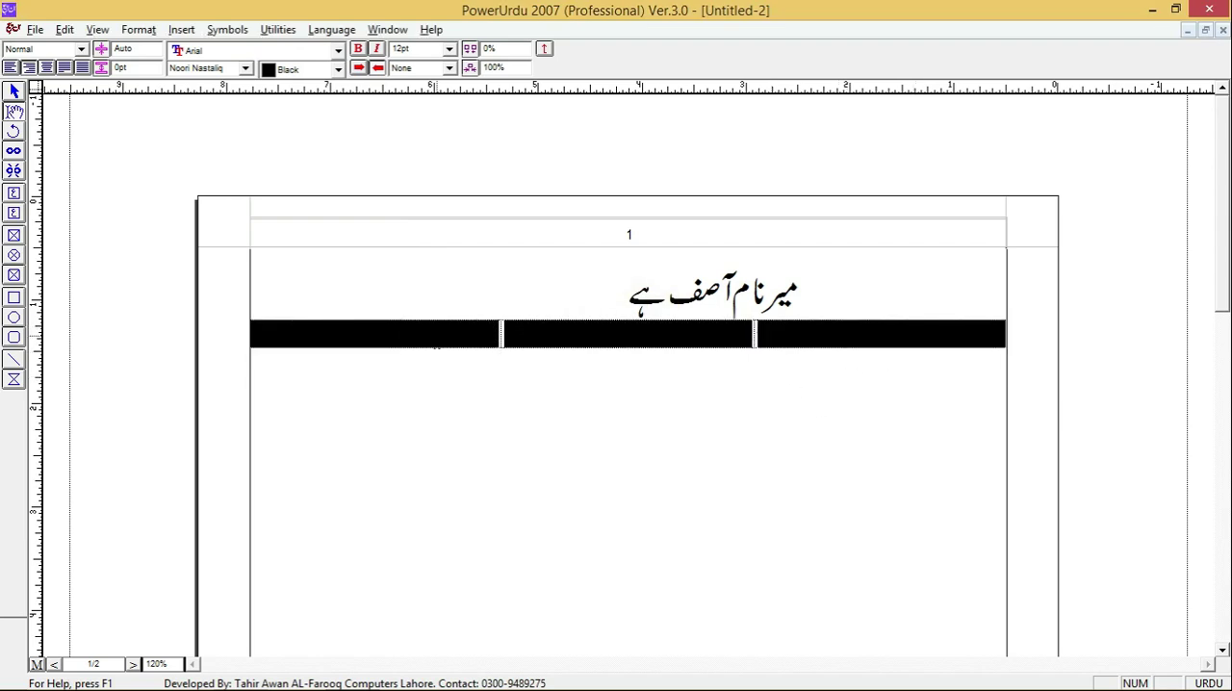
key("alt+o")
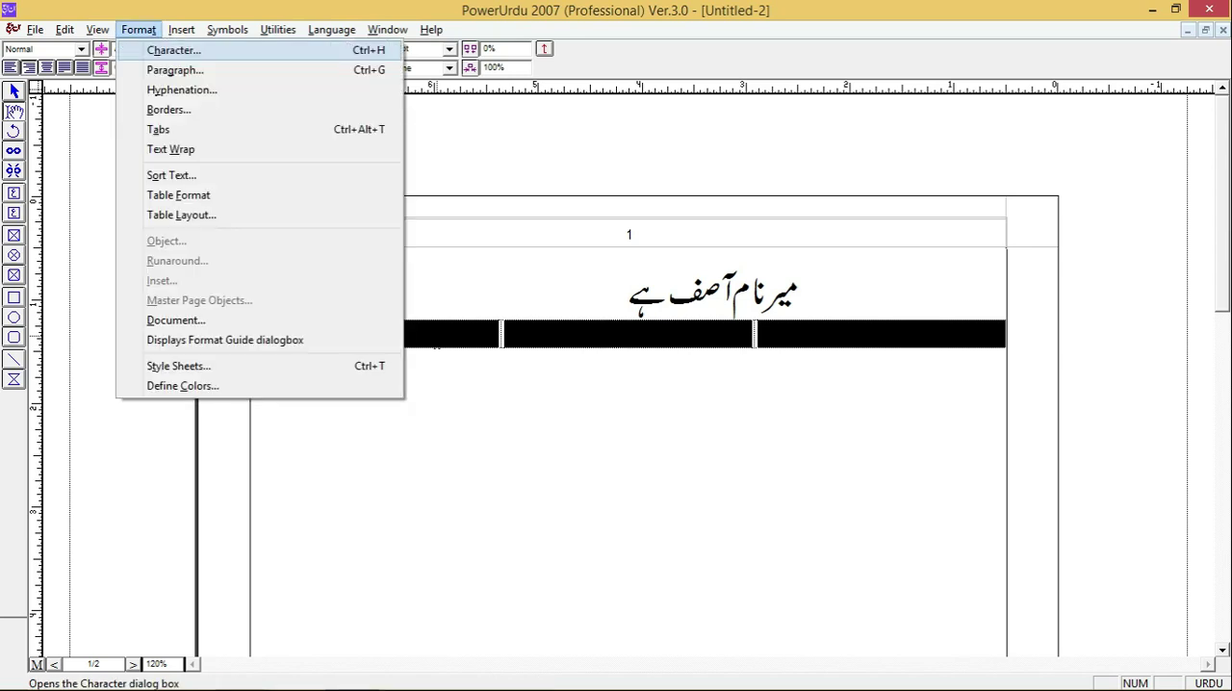
key("f")
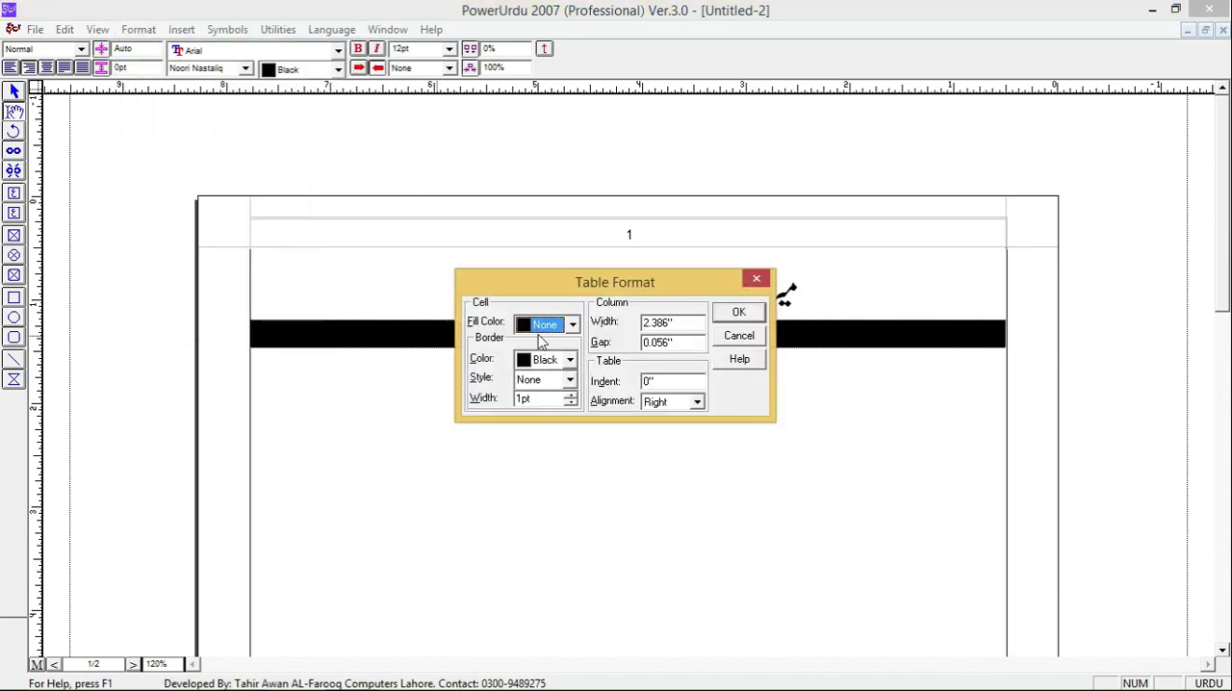
left_click(567, 380)
left_click(544, 416)
key("Tab")
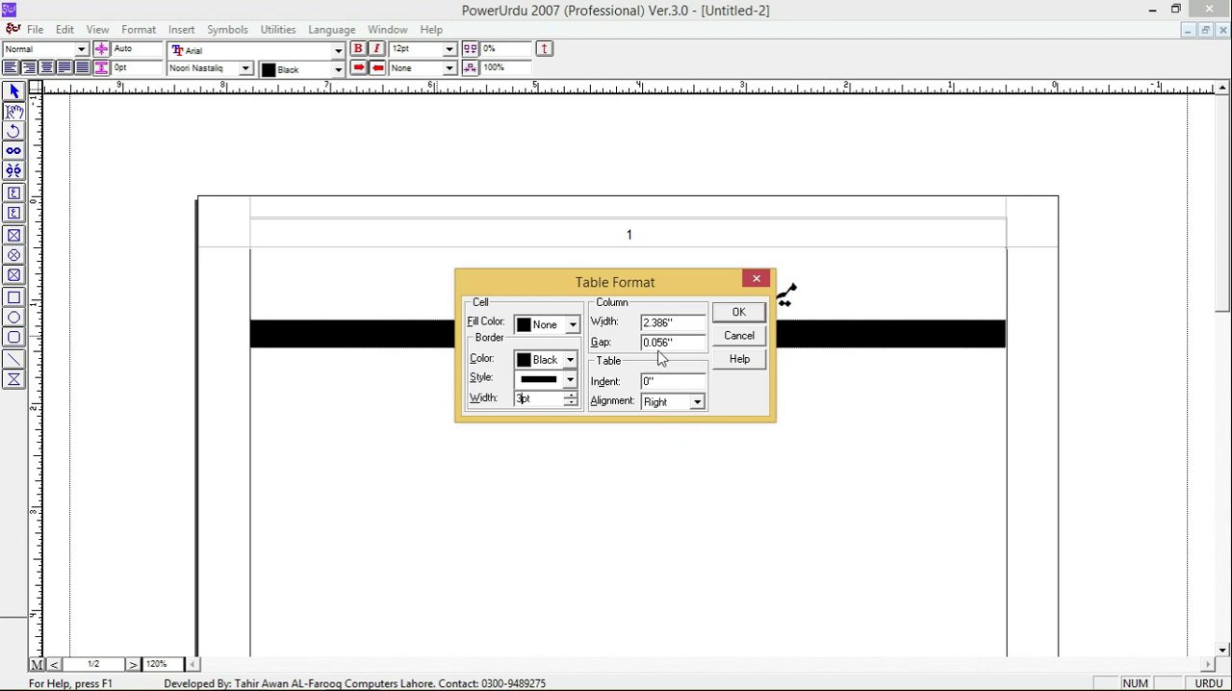
left_click(748, 311)
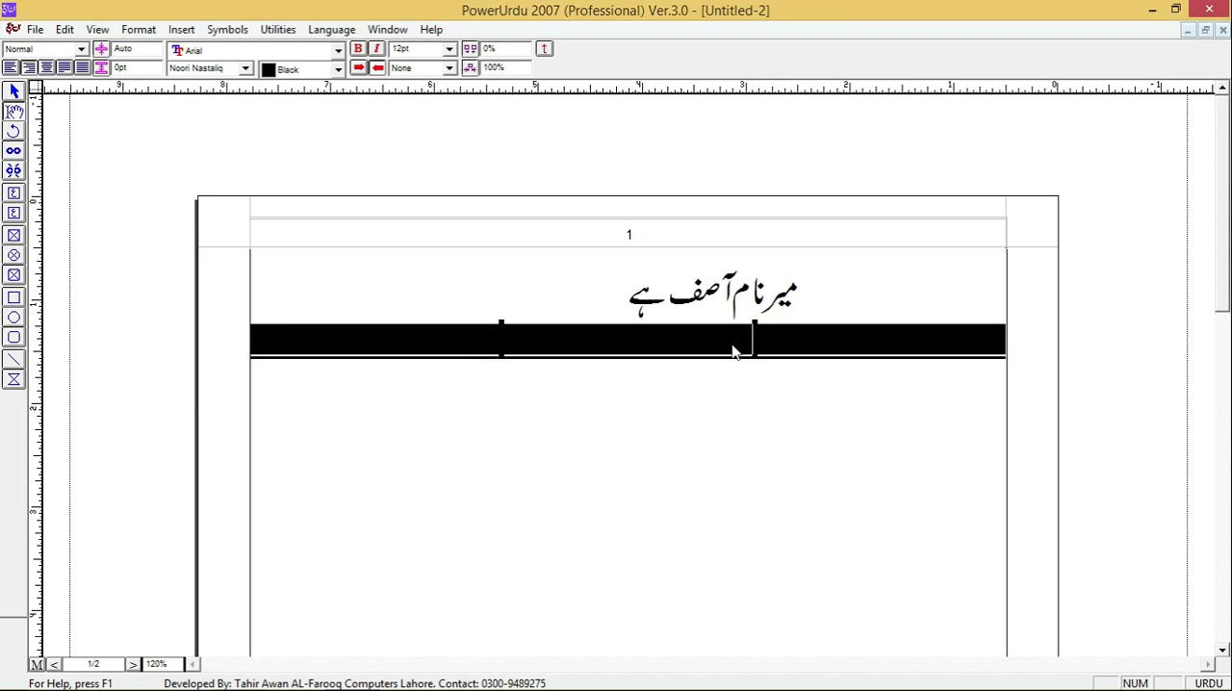
- Change the border style of all three table cells to dashed
left_click(664, 445)
left_click(616, 345)
left_click_drag(852, 348, 466, 346)
key("alt+o")
key("t")
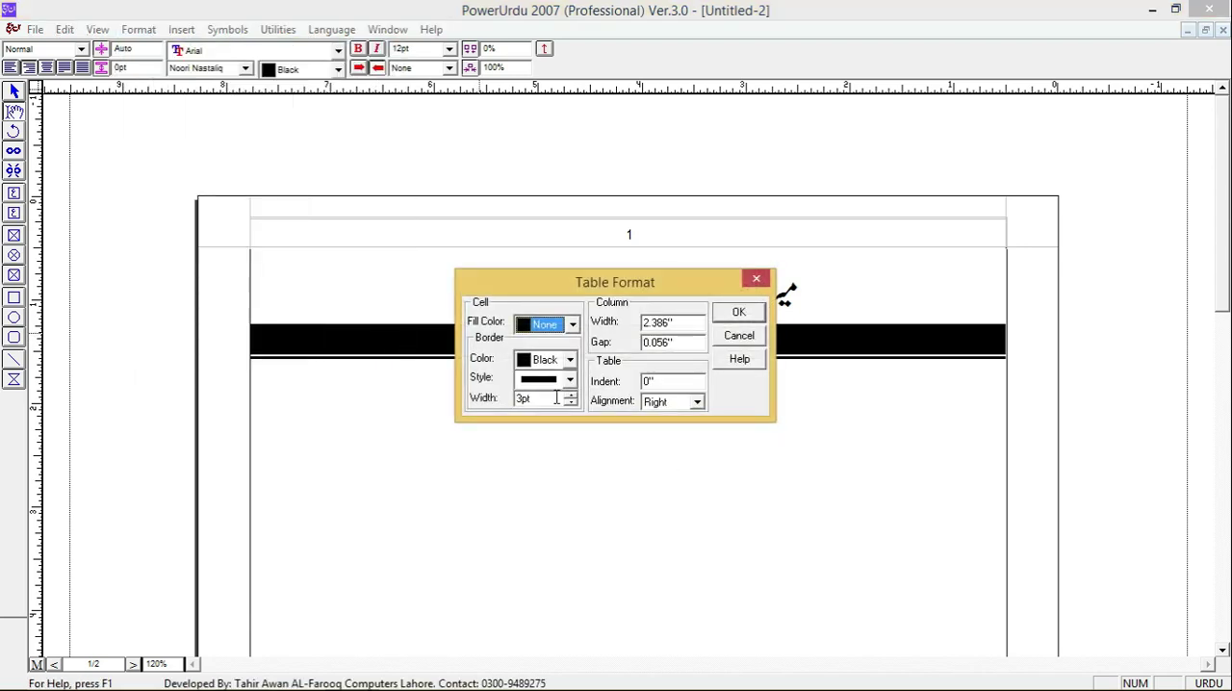
left_click(542, 383)
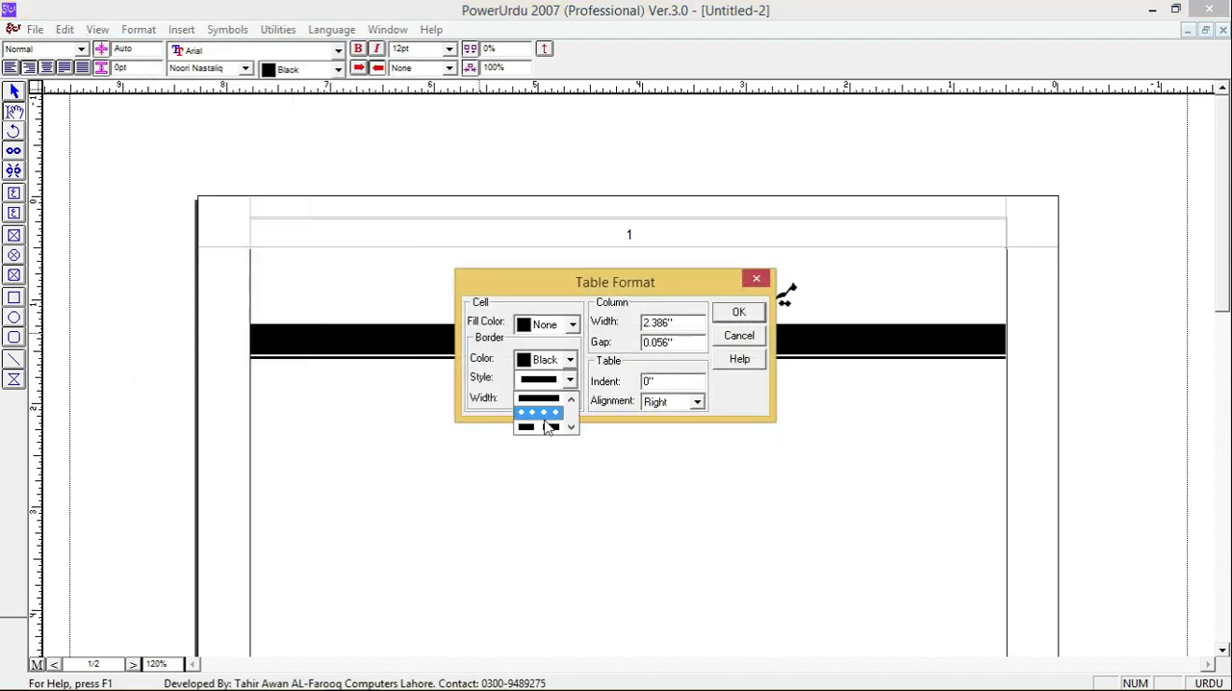
left_click(540, 426)
left_click(738, 311)
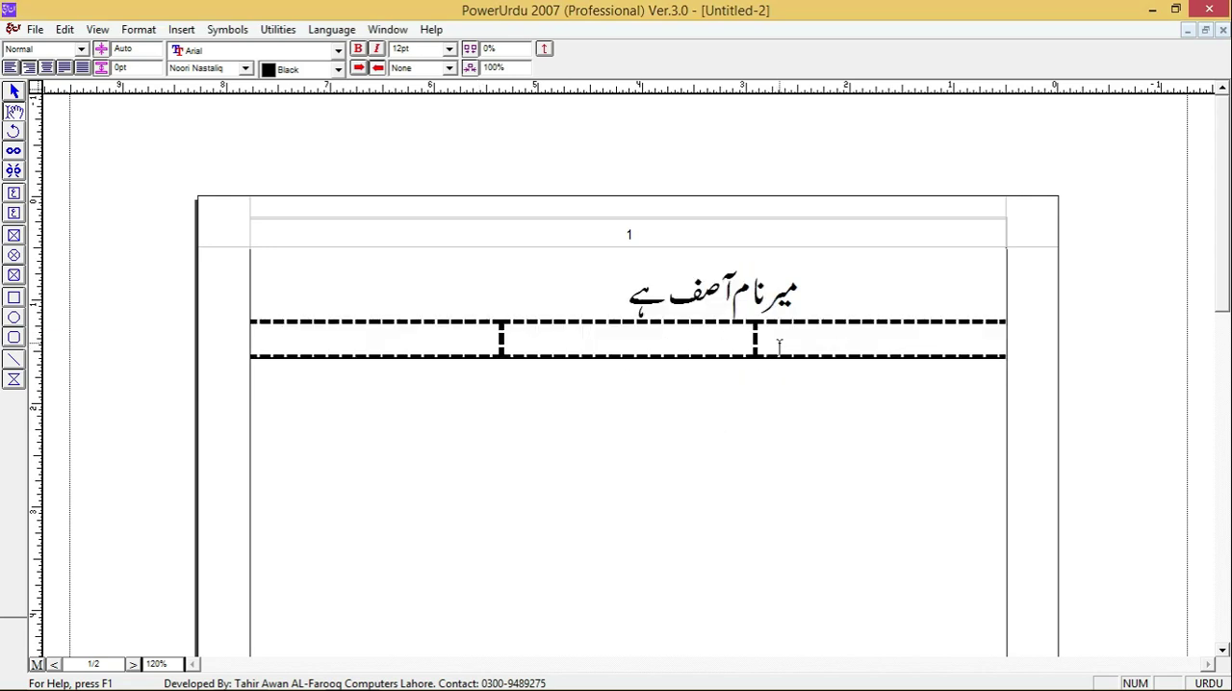
- Delete the whole table below the Urdu sentence
left_click(828, 341)
left_click_drag(676, 399, 583, 432)
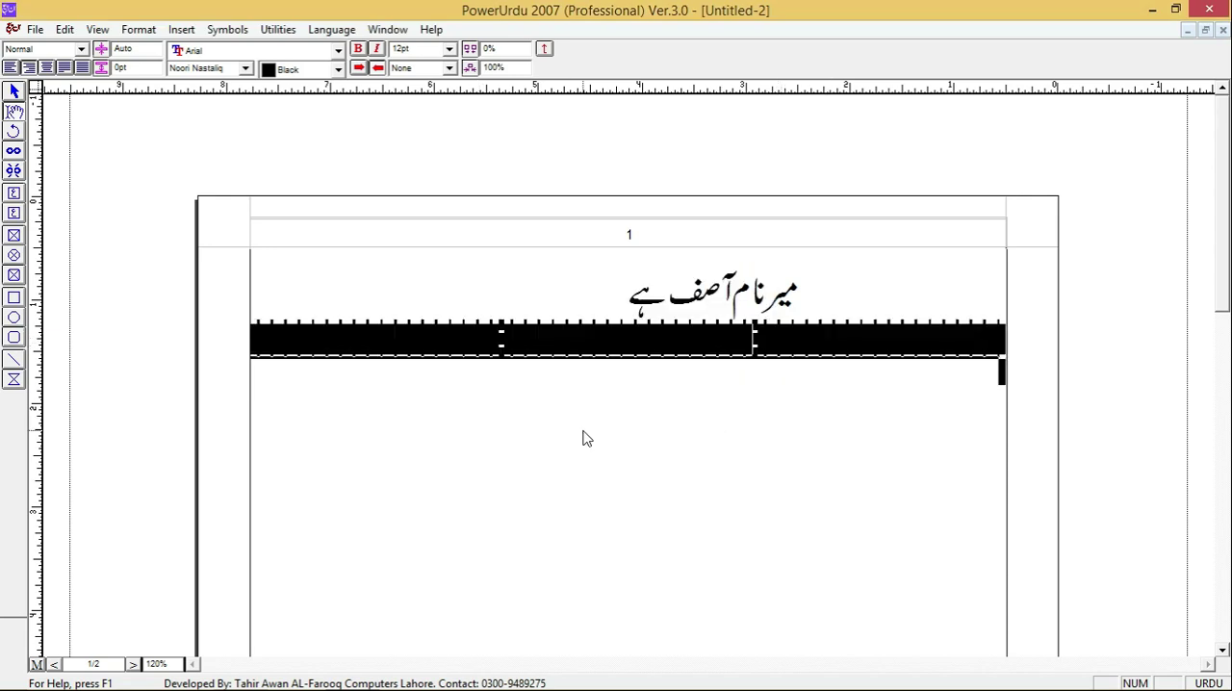
key("Delete")
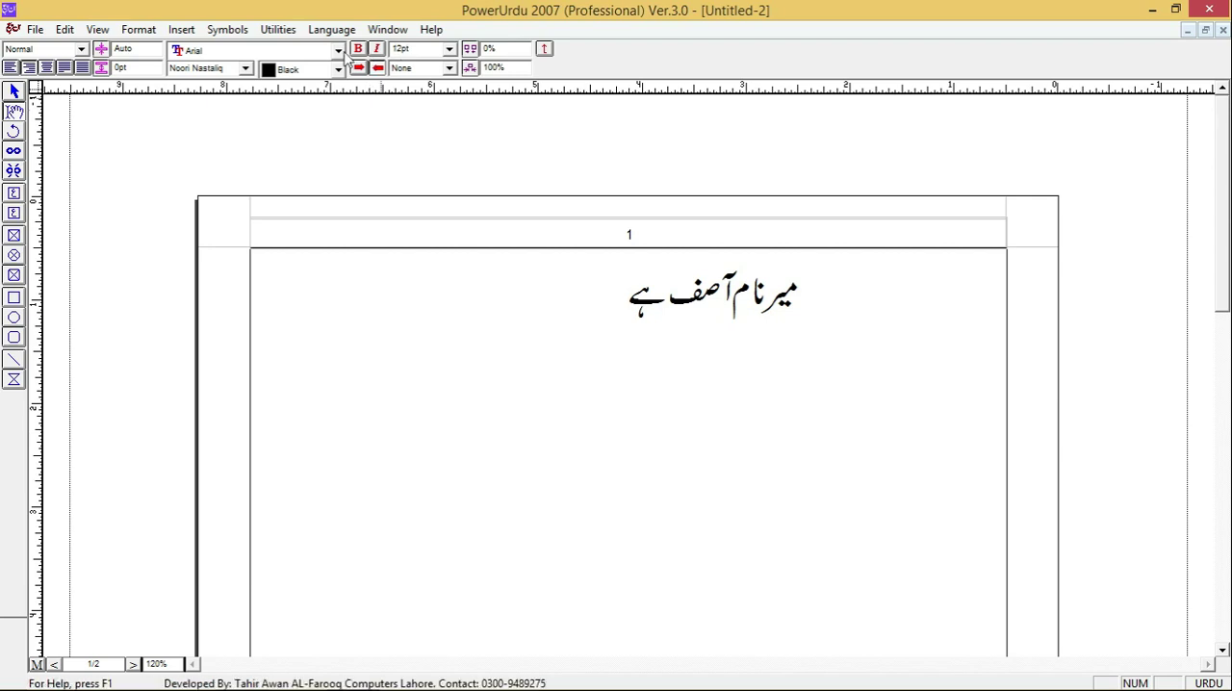
- Review the available insert commands, symbols, utilities and language options
left_click(227, 29)
mouse_move(176, 37)
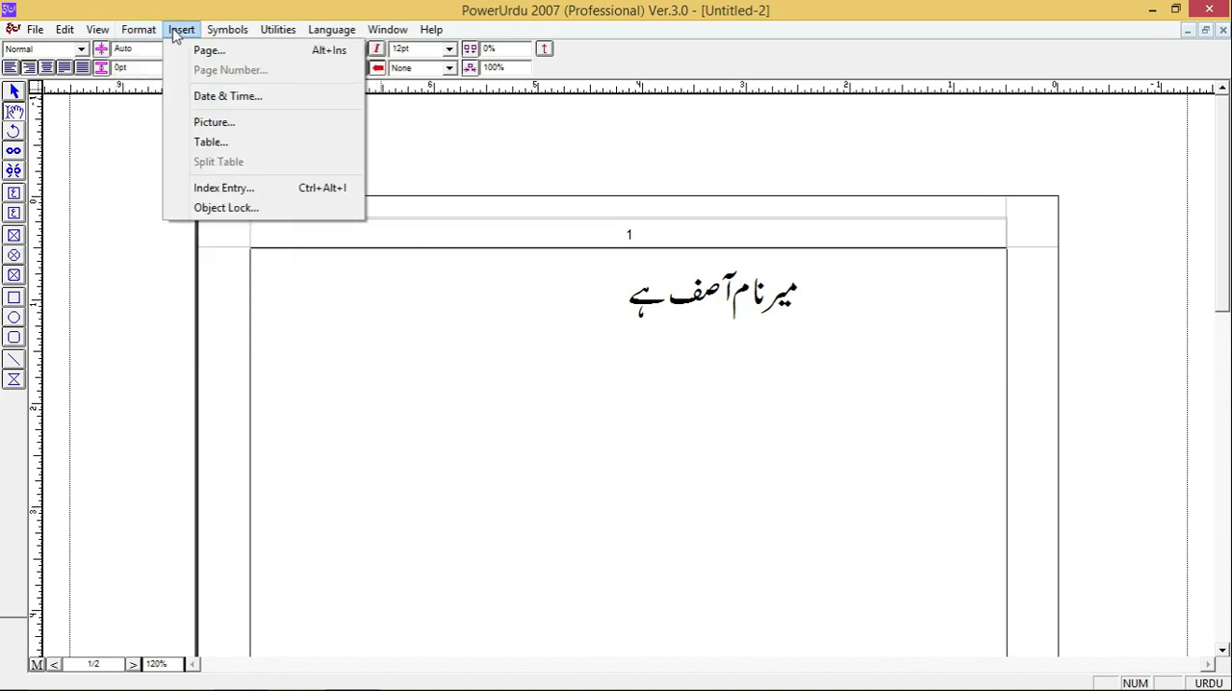
mouse_move(226, 36)
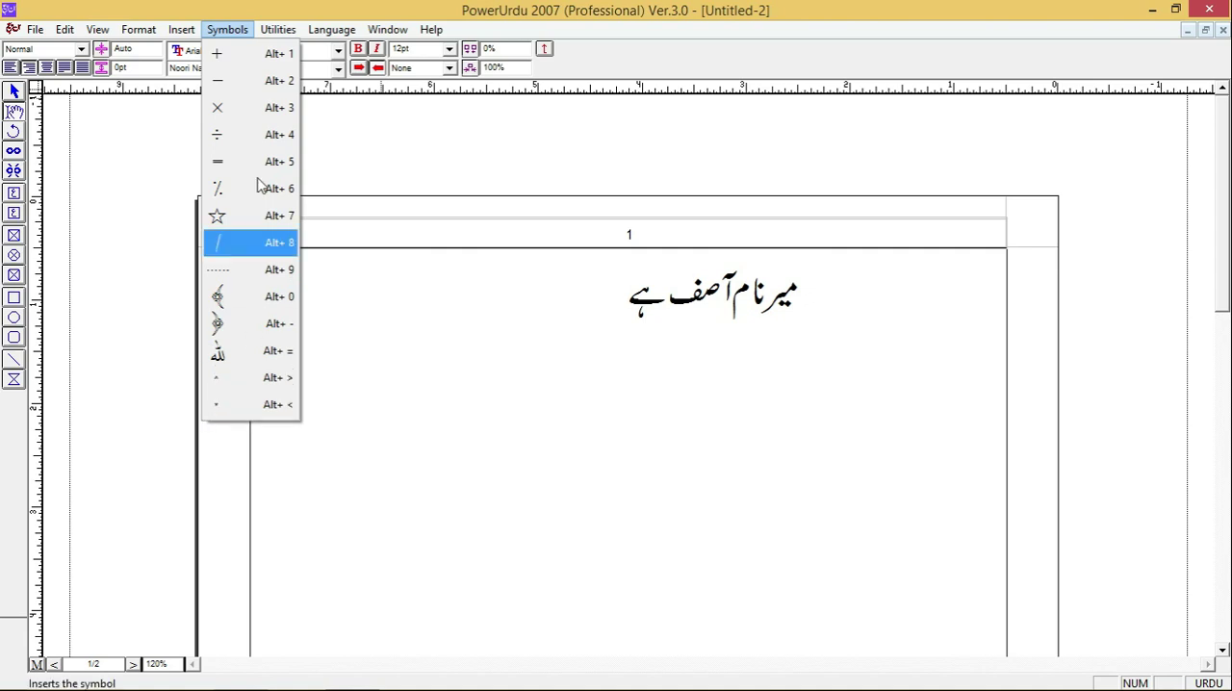
mouse_move(281, 31)
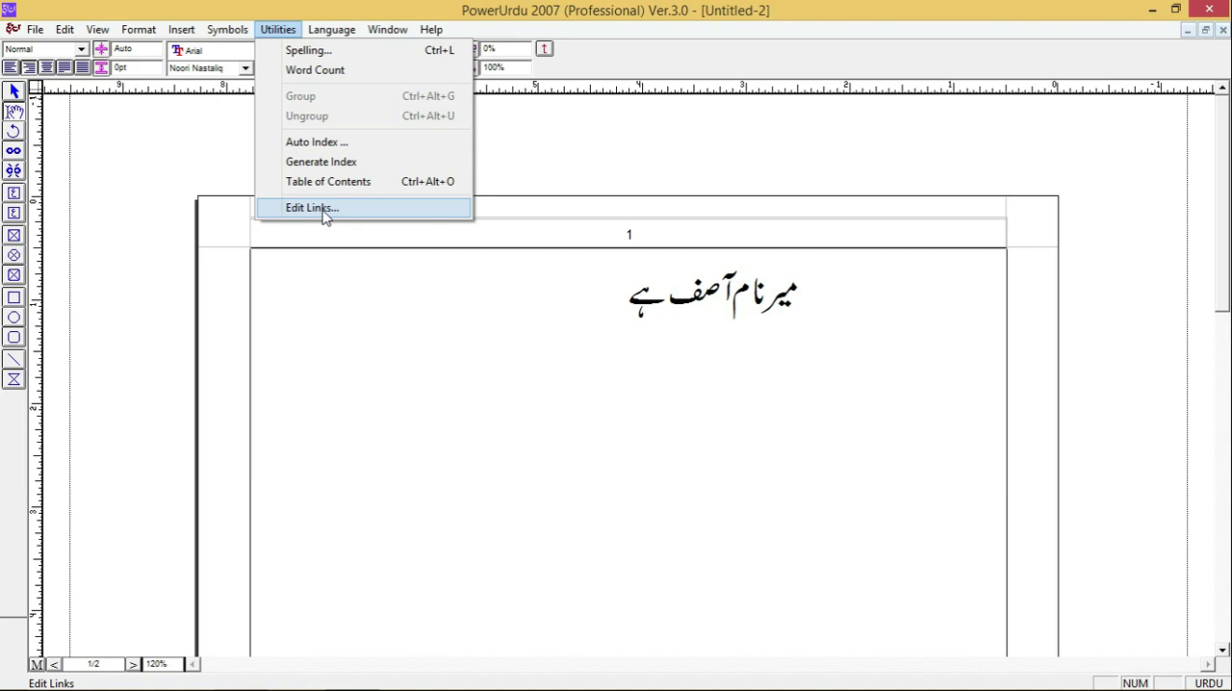
mouse_move(342, 39)
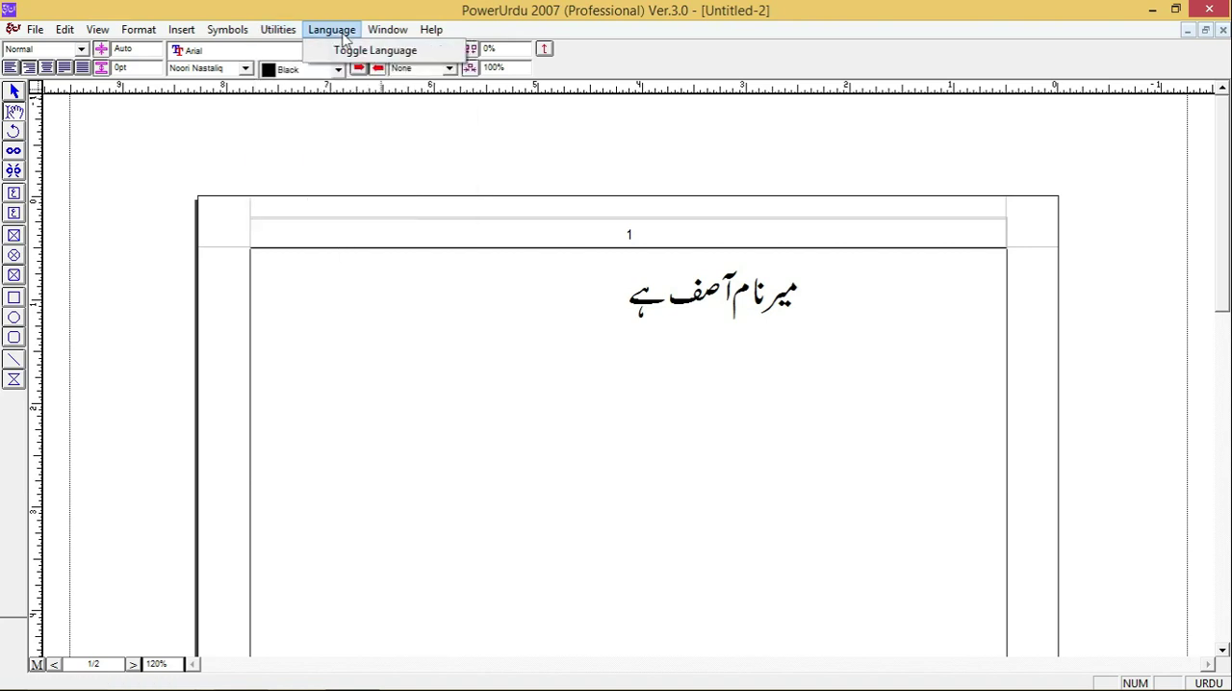
- Cascade the document window and resize it to be narrower and taller
mouse_move(388, 36)
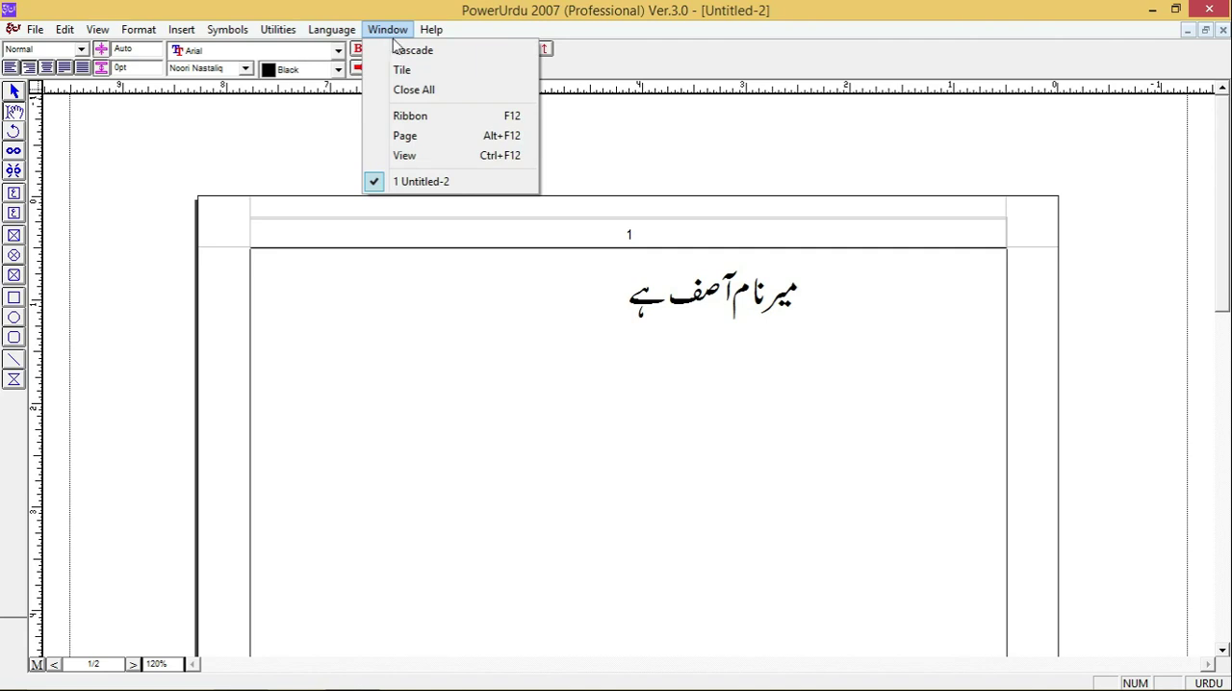
left_click(409, 52)
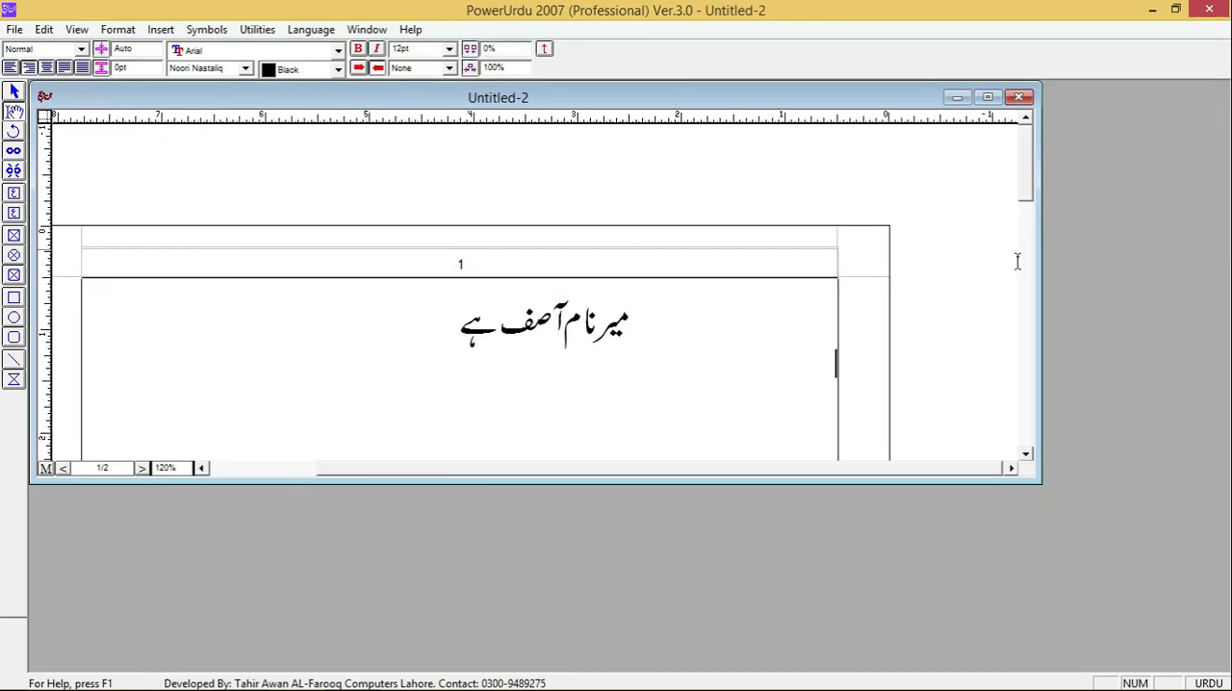
left_click_drag(1040, 279, 685, 278)
left_click_drag(510, 480, 523, 668)
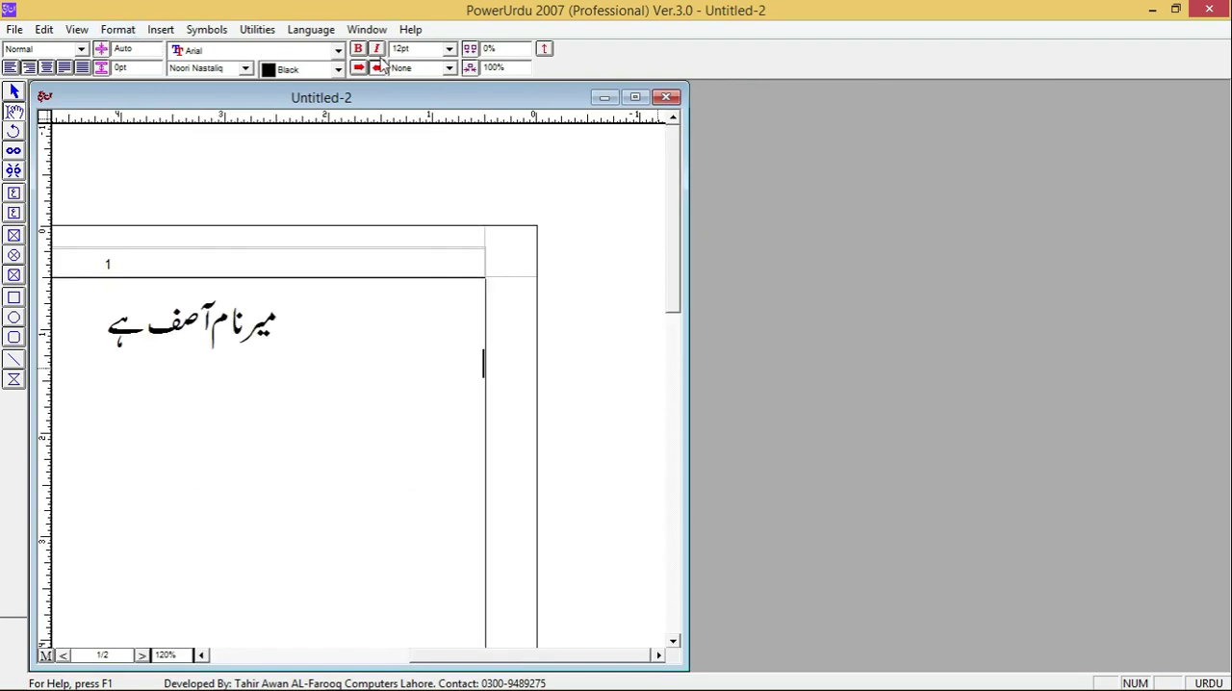
- Tile the document window and maximize it again
left_click(256, 31)
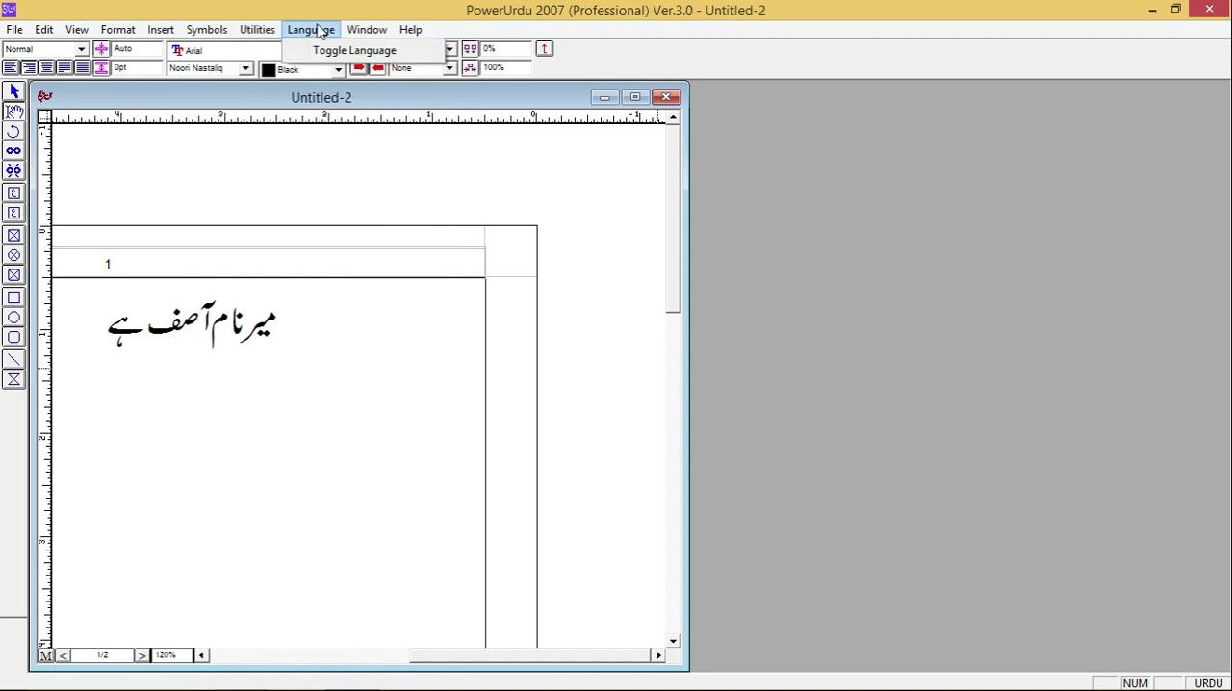
mouse_move(385, 32)
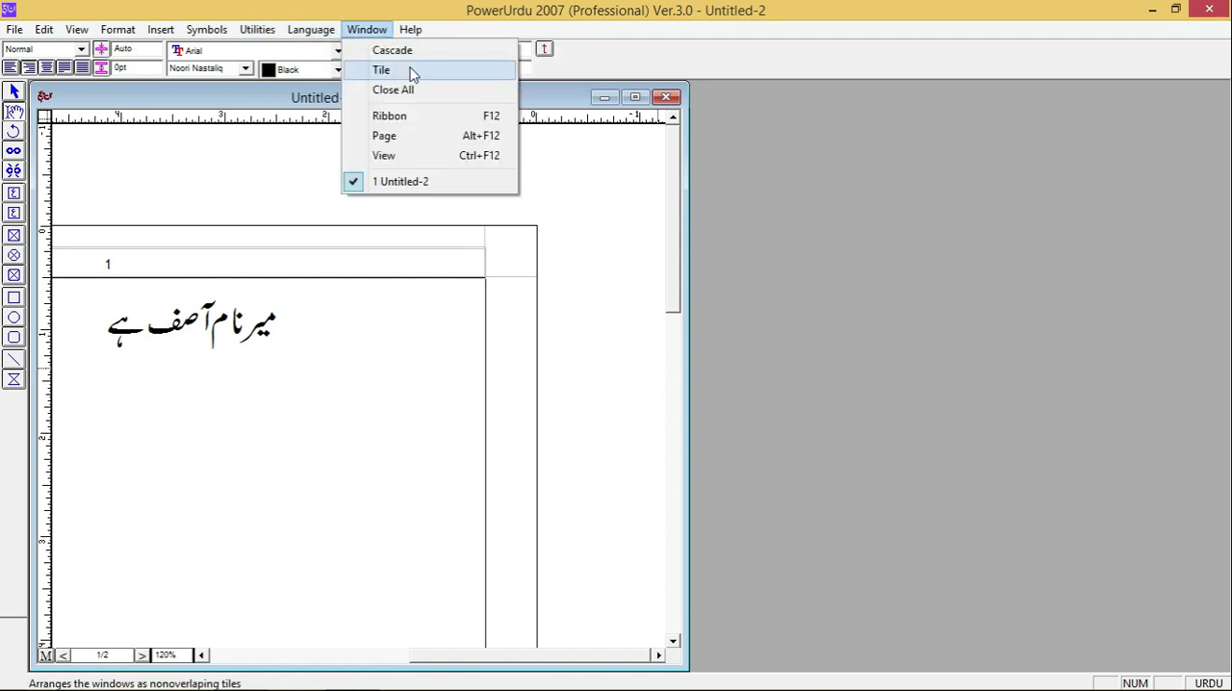
left_click(410, 70)
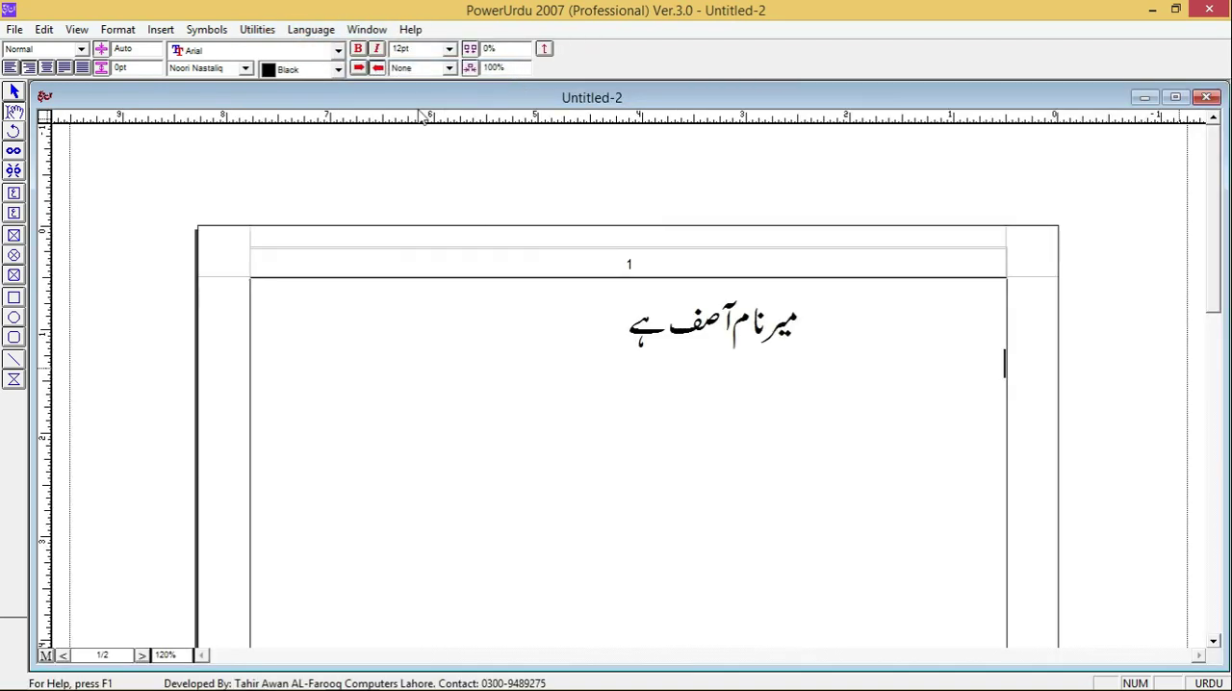
double_click(267, 99)
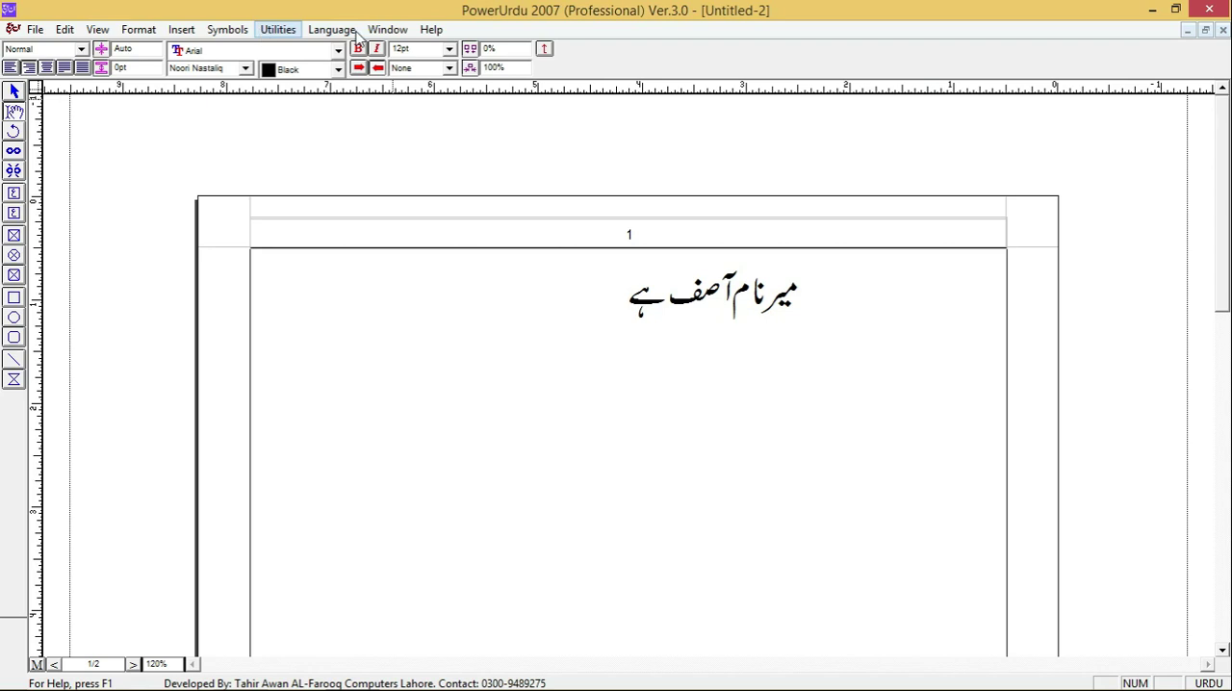
left_click(384, 30)
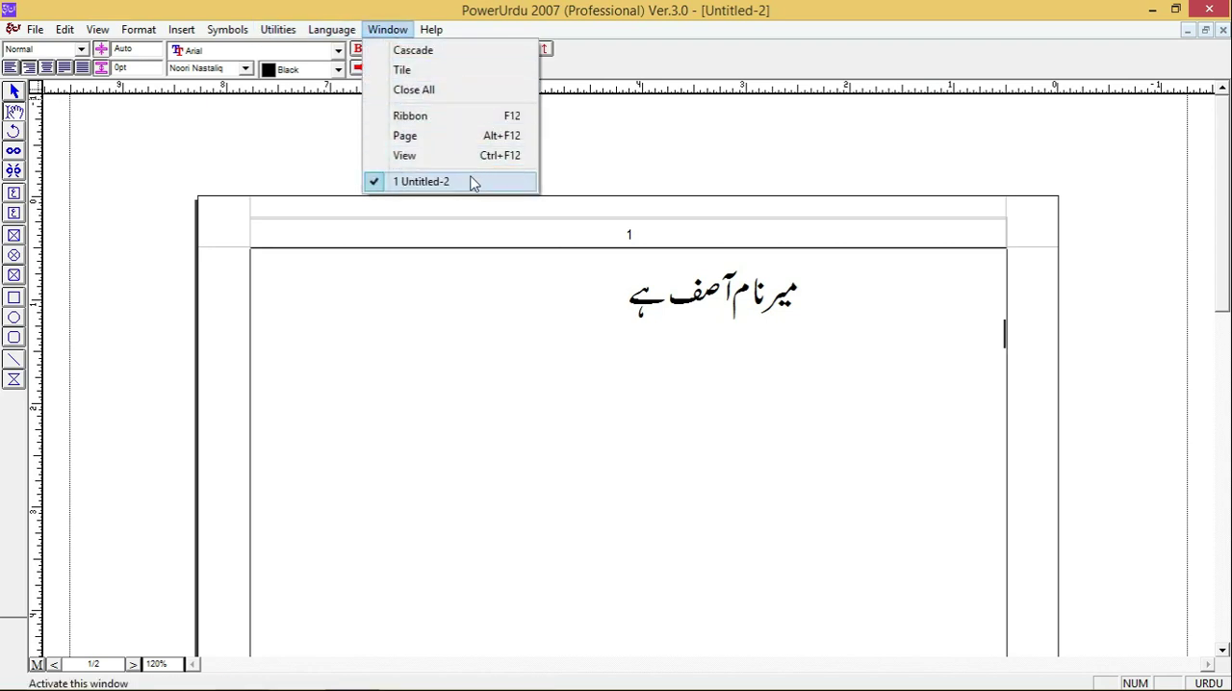
mouse_move(427, 32)
left_click(731, 56)
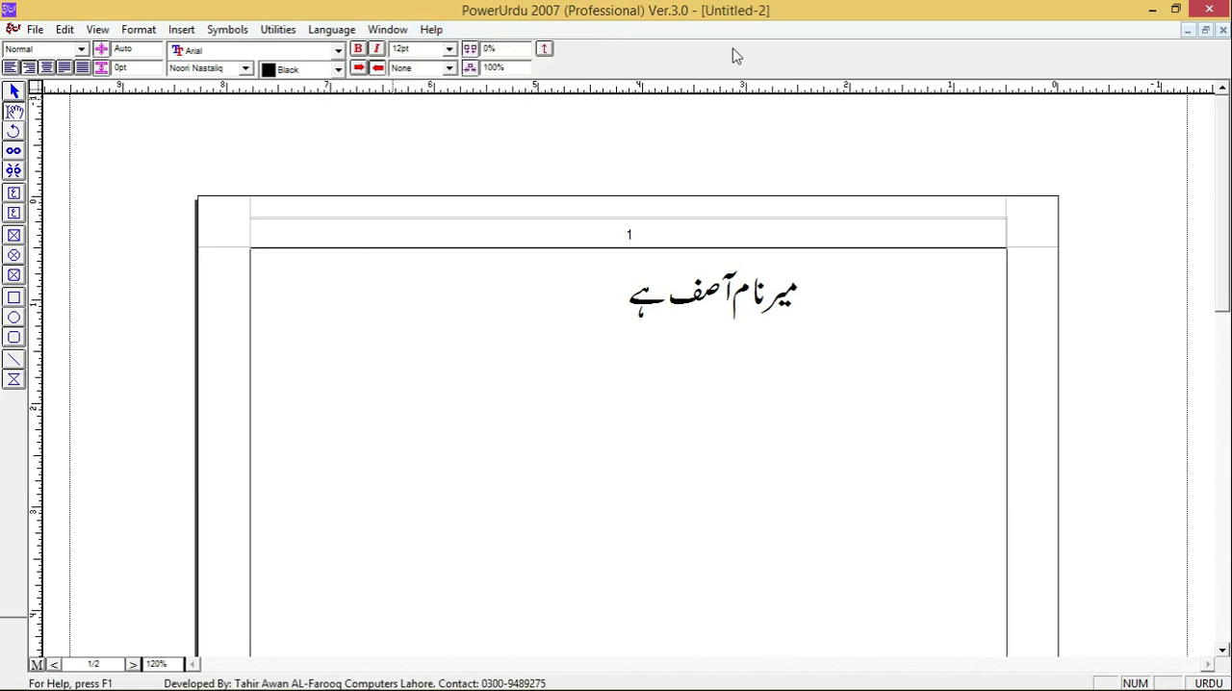